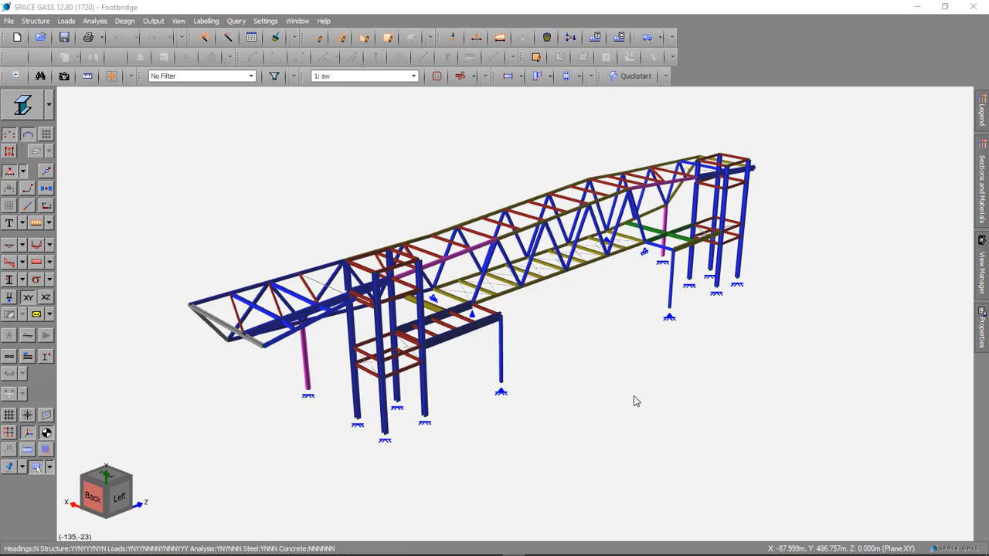
Check the self-weight load entries and look through the list of defined load cases
click(547, 43)
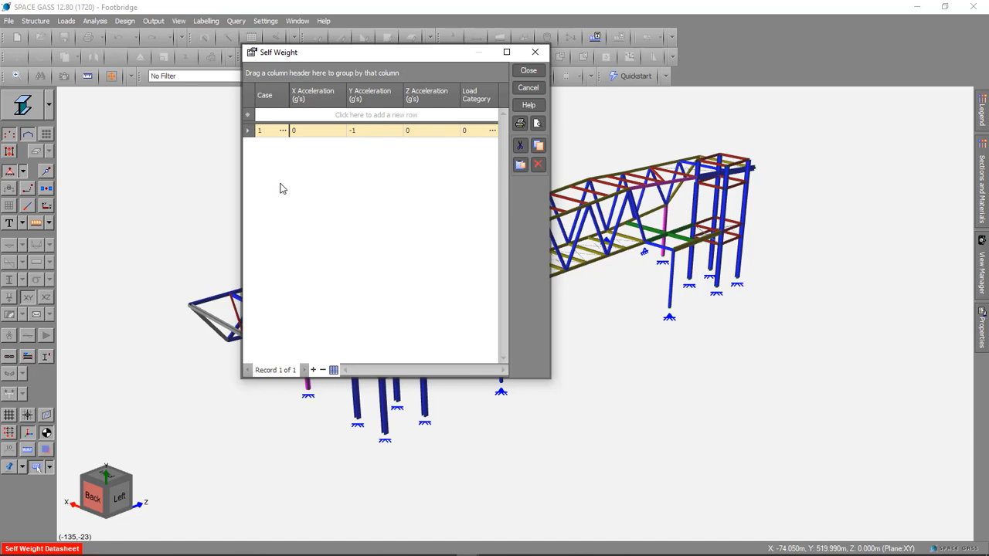
click(528, 70)
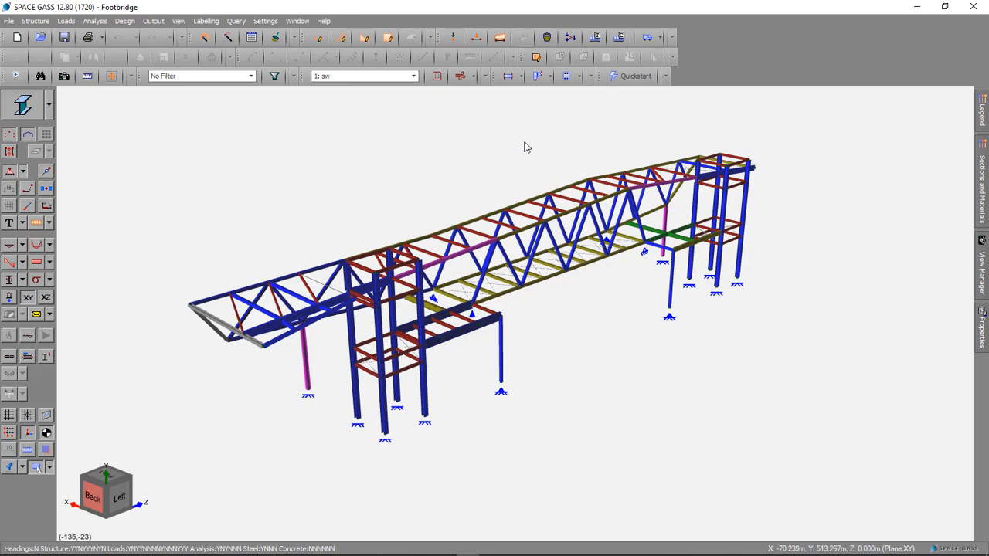
click(415, 76)
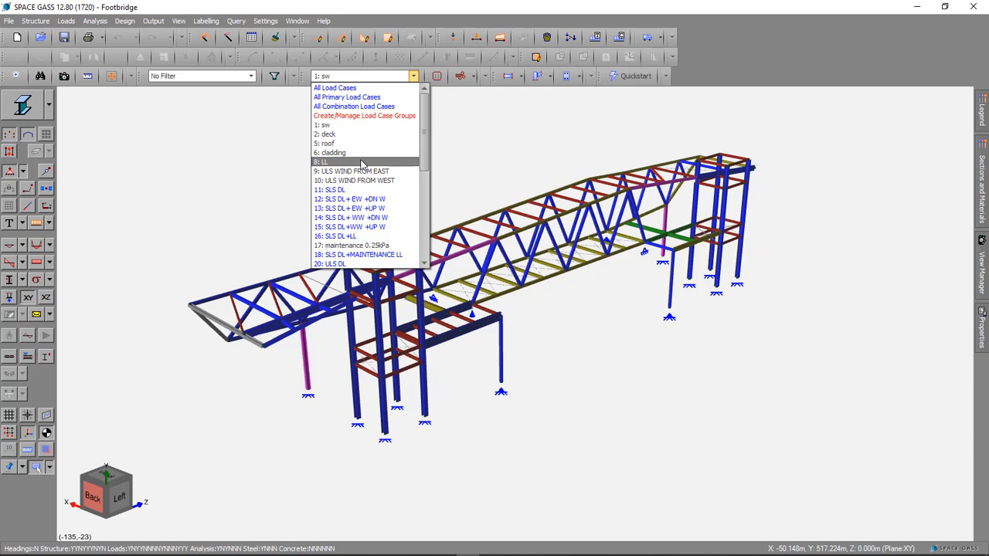
key(Escape)
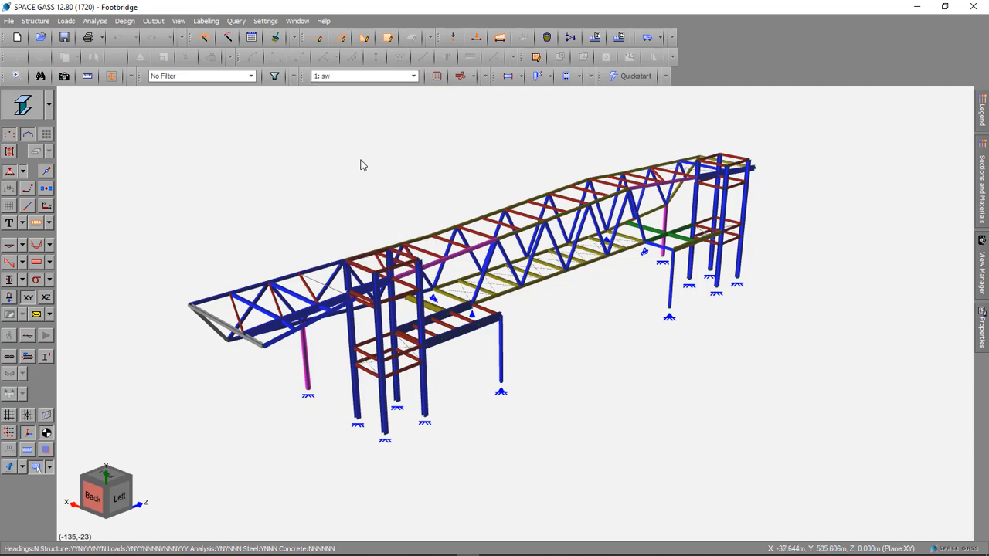
Start a static load to mass conversion with static load cases 2 (deck), 5 (roof), 6 (cladding) and 8 (LL)
click(66, 21)
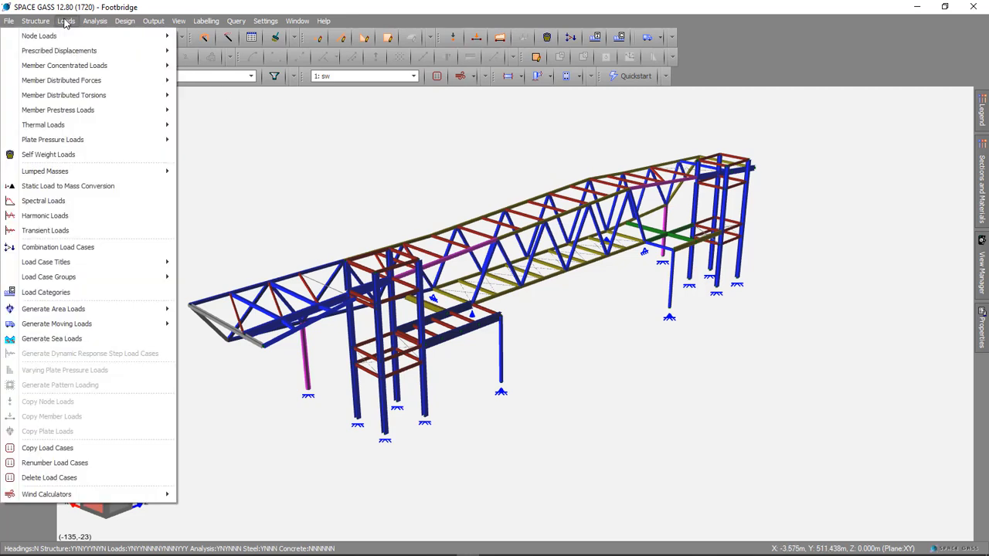
click(102, 187)
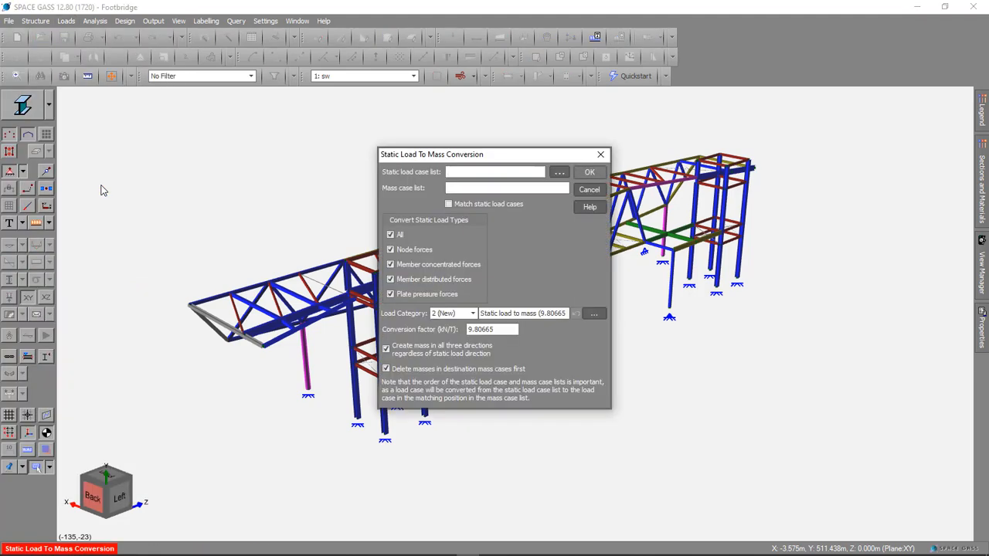
click(559, 172)
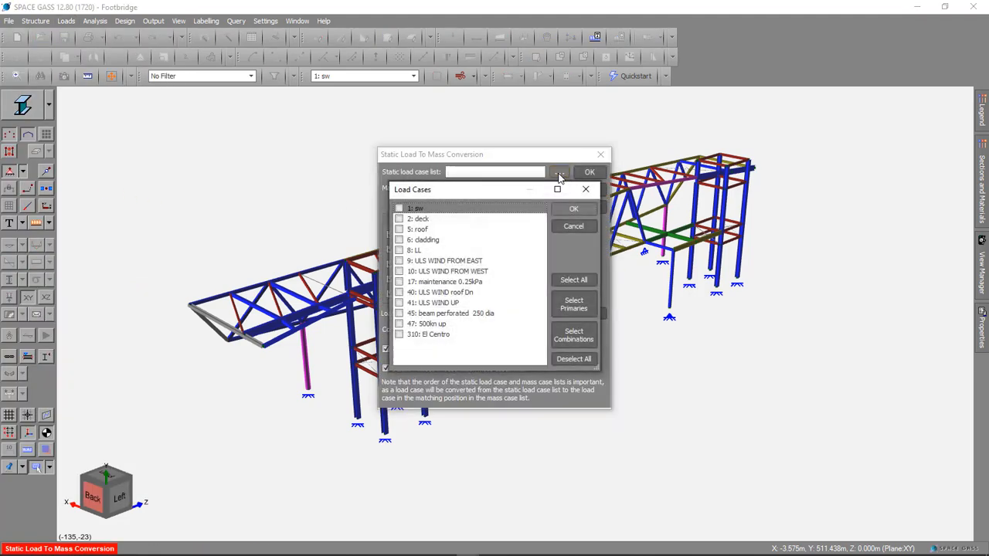
click(399, 219)
click(398, 229)
click(398, 239)
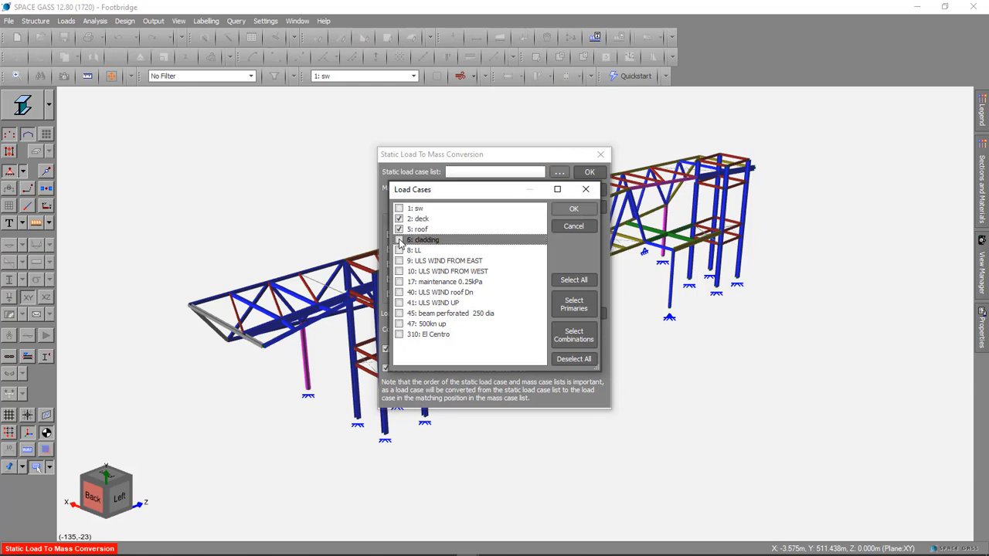
click(398, 250)
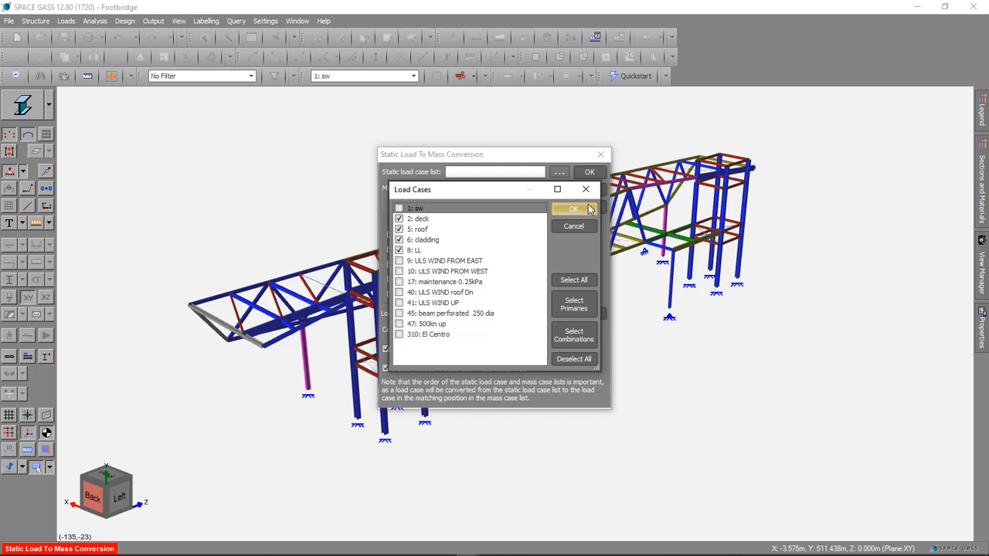
click(573, 210)
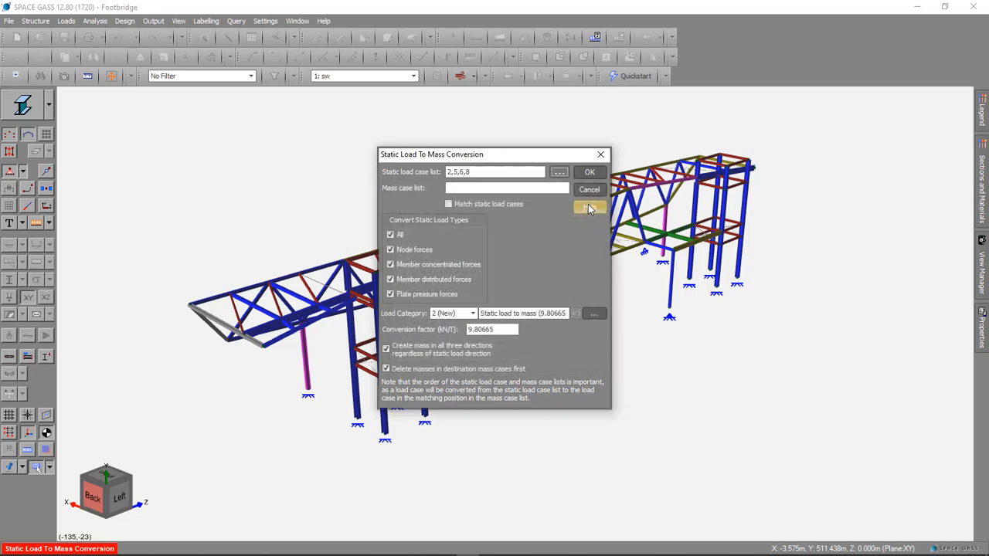
Set the mass case list to 102,105,106,108 and run the static load to mass conversion
click(471, 188)
text(1)
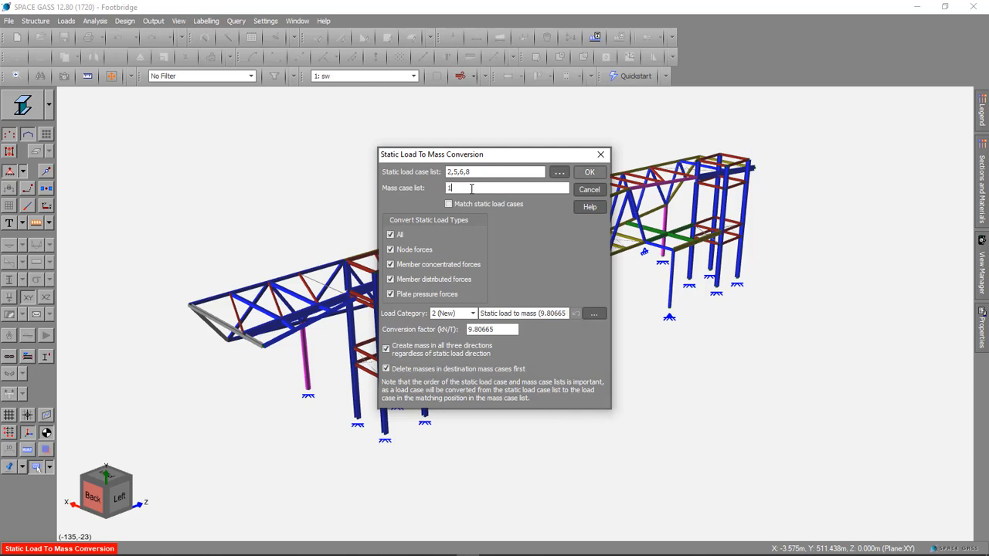
text(02,105,106,108)
click(587, 173)
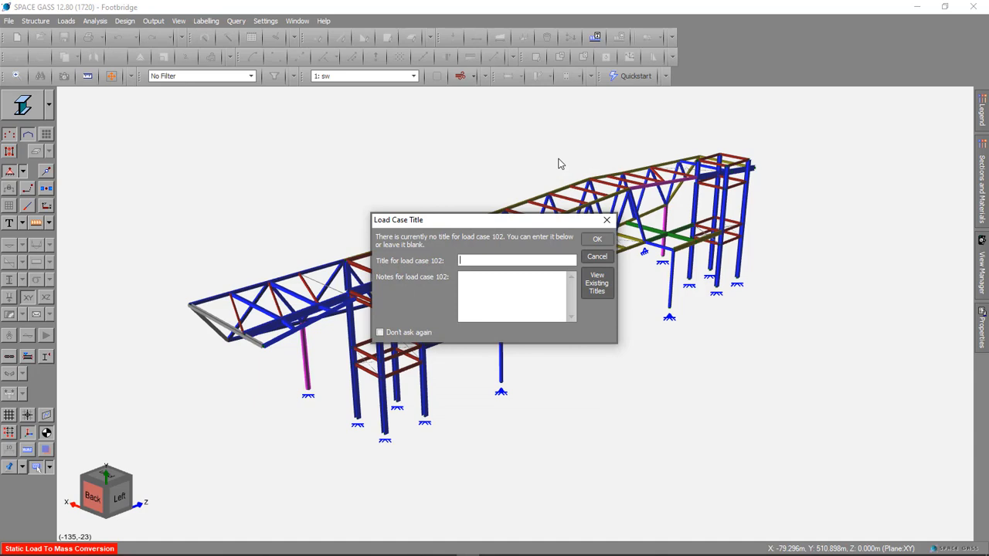
Title the new mass cases "Deck mass" (102), "Roff mass" (105), "Cladding mass" (106) and "LL as mass" (108)
text(Deck mass)
key(Return)
text(Roof mass)
key(Return)
text(Cladding mass)
key(Return)
text(LL as mass)
key(Return)
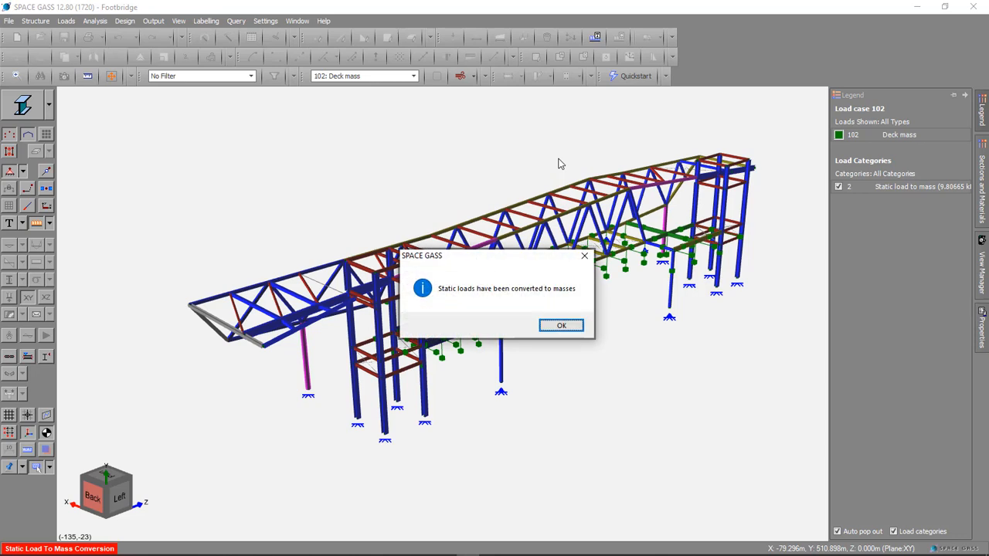
click(557, 326)
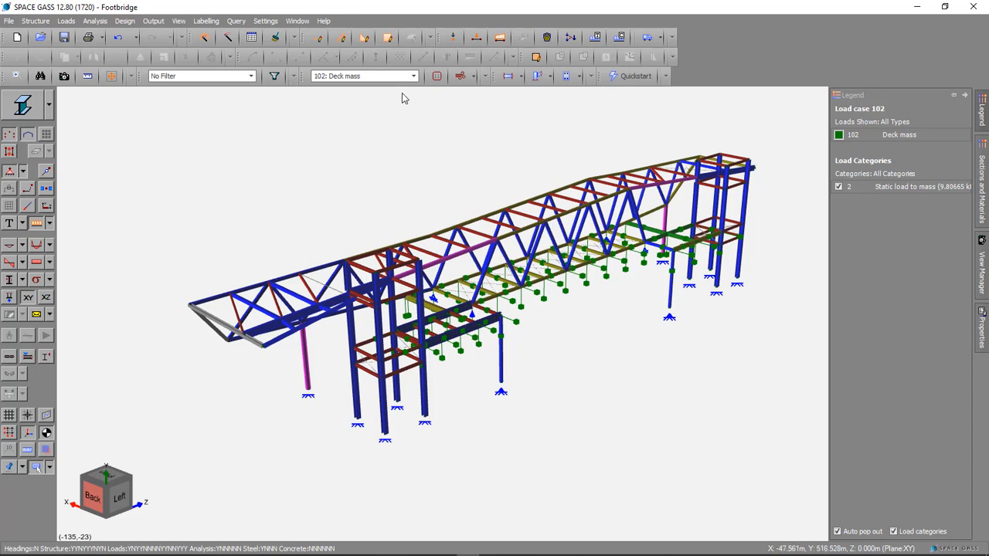
Display the converted masses of load case 105 on the footbridge model
click(344, 77)
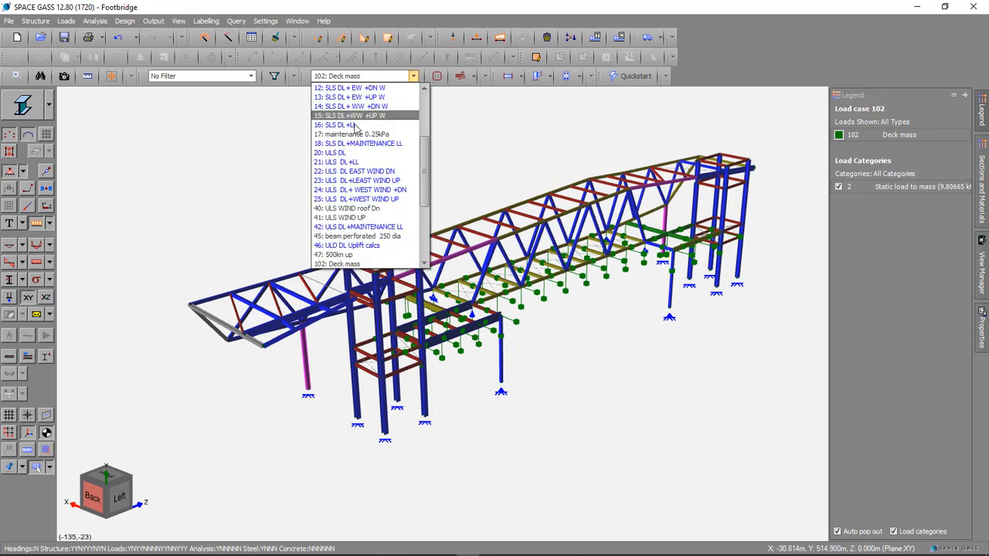
scroll(355, 254, down, 3)
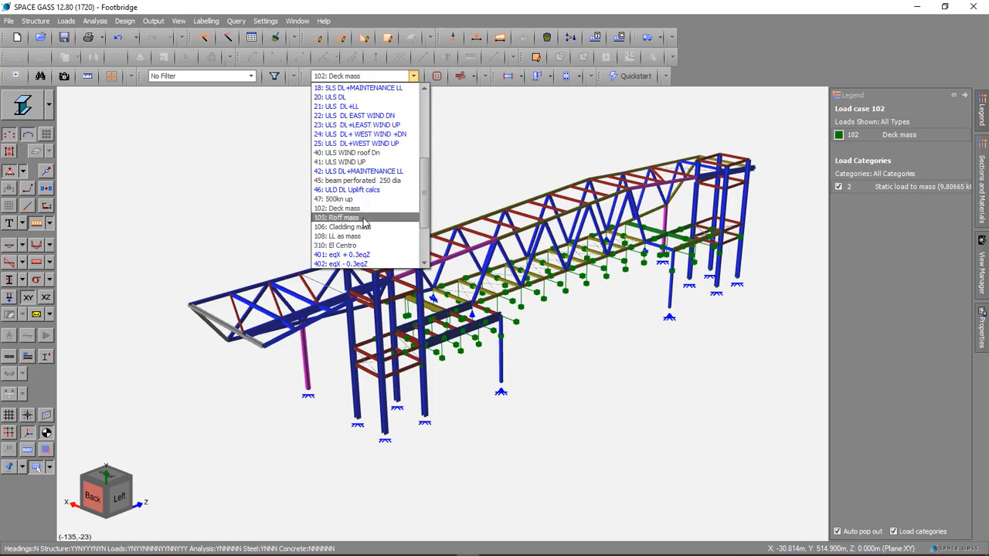
click(363, 219)
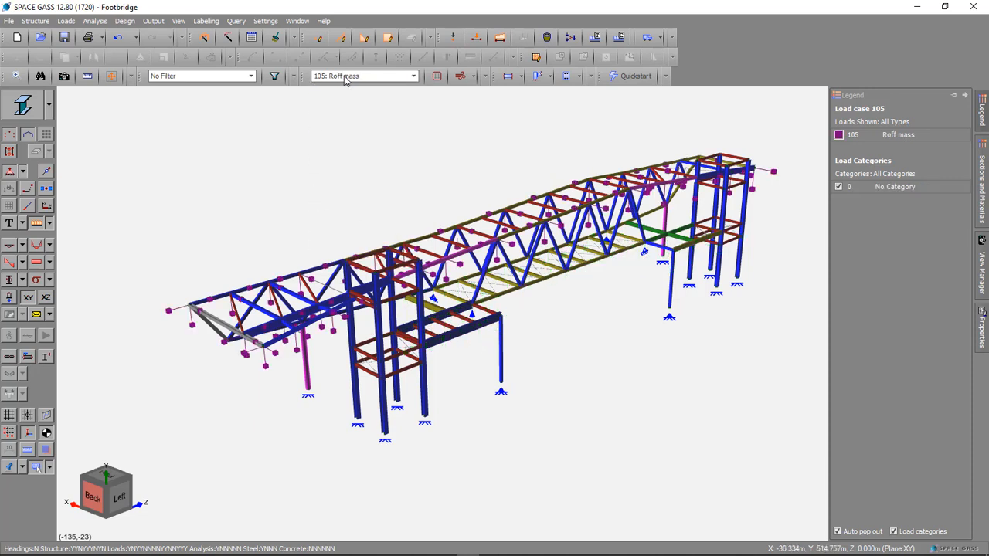
Correct the title of load case 105 to "Roof mass" in the load case titles datasheet and hide the loads on the model
click(275, 37)
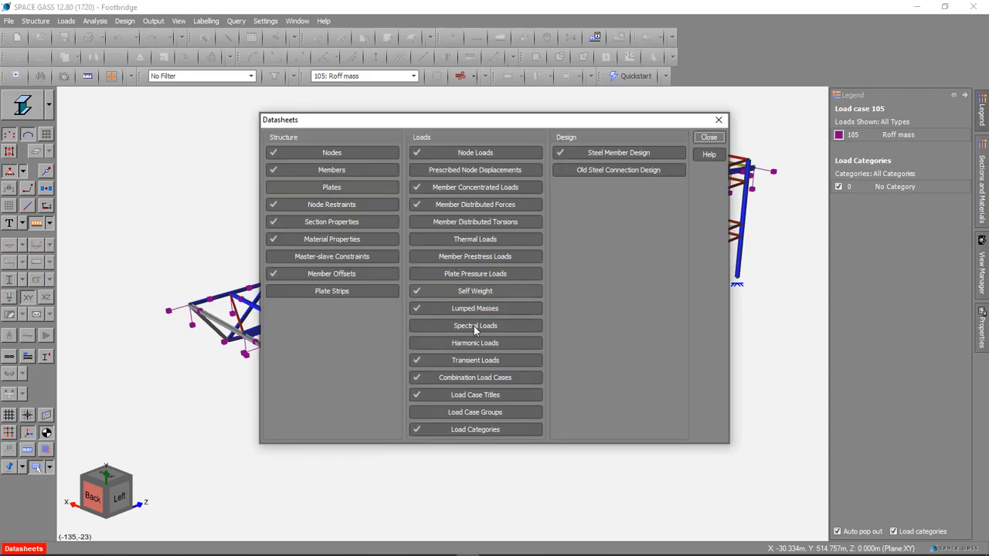
click(473, 395)
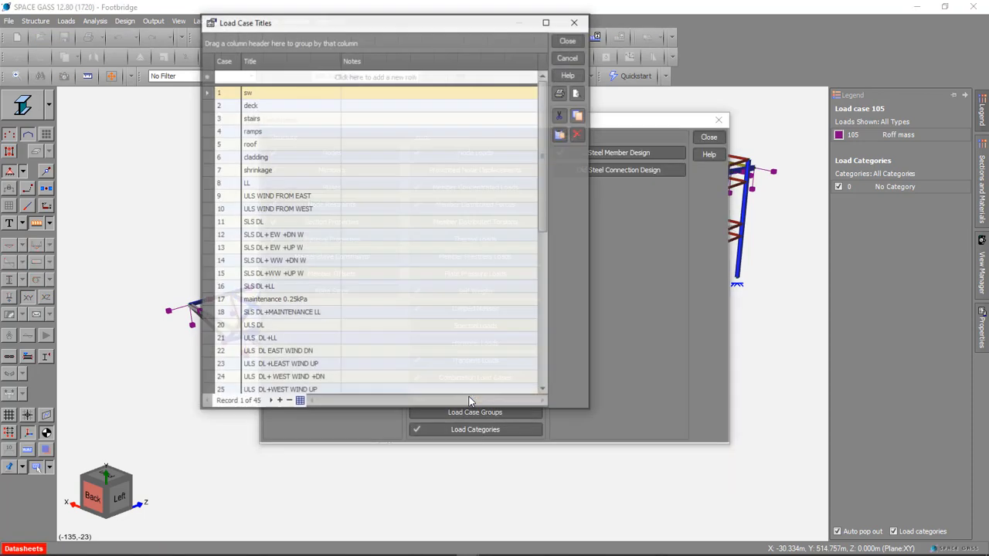
scroll(261, 279, down, 2)
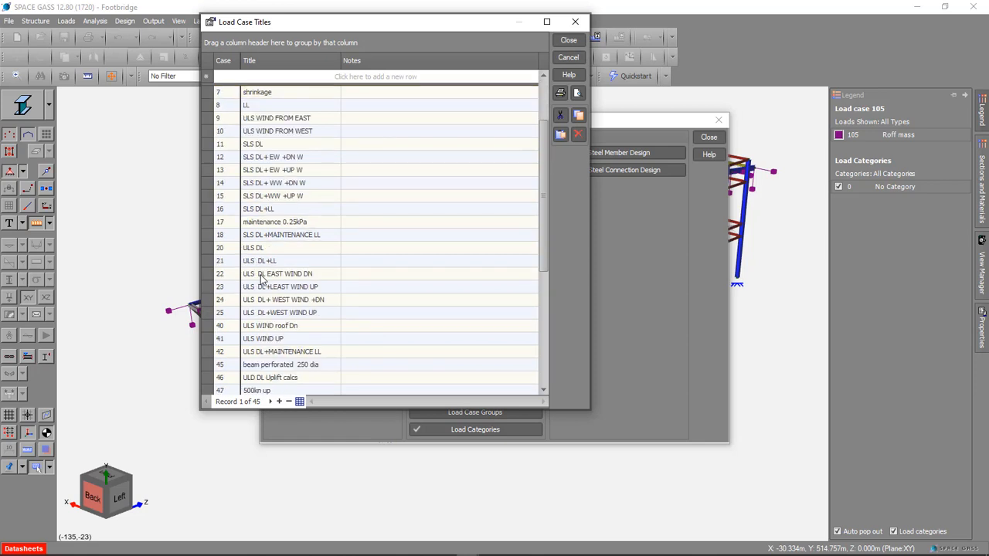
scroll(261, 280, down, 5)
click(253, 222)
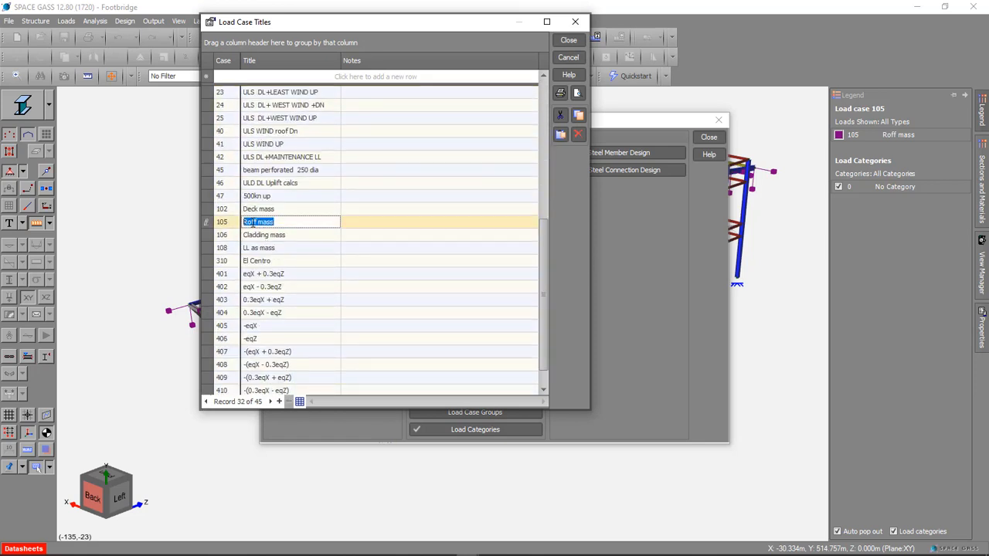
click(254, 222)
key(BackSpace)
text(o)
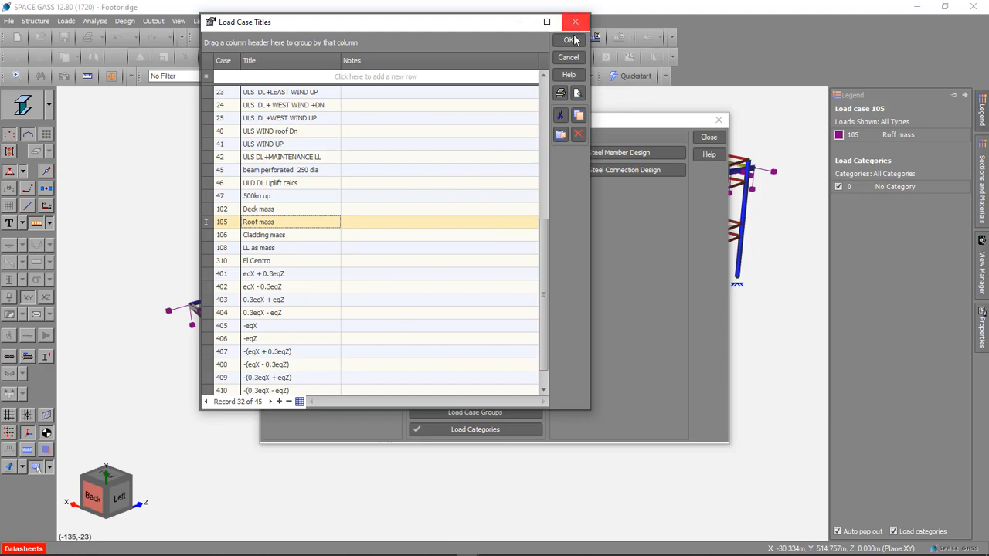
click(568, 39)
click(710, 137)
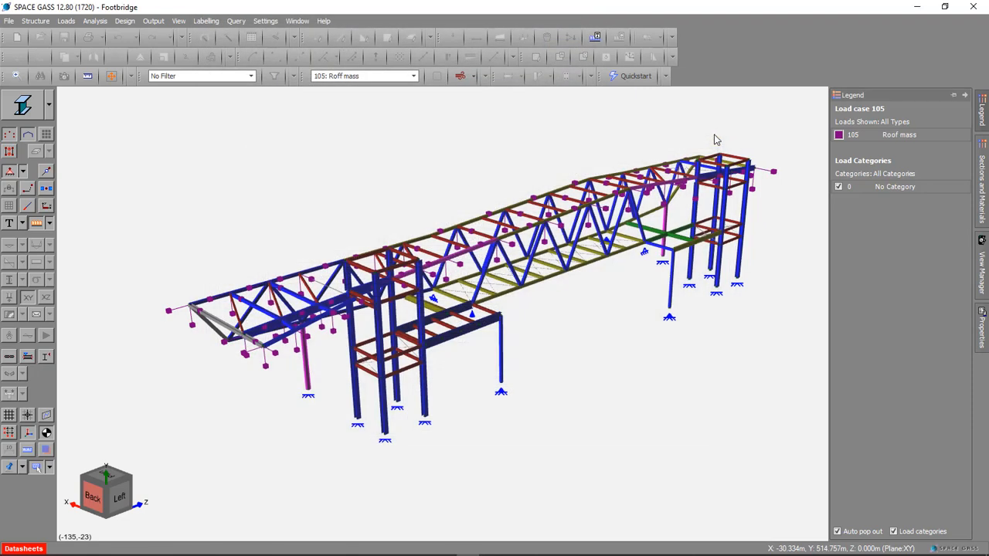
click(36, 223)
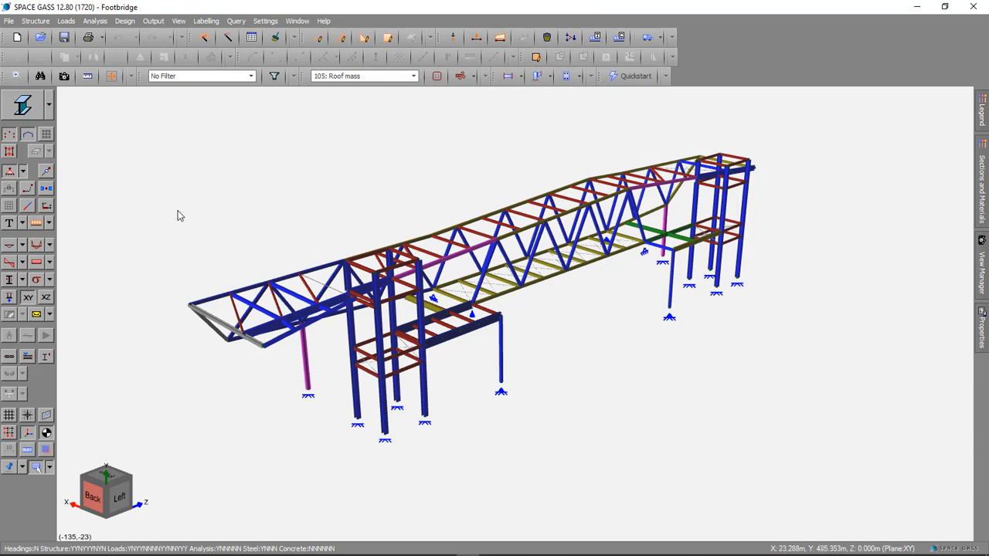
Review the lumped masses datasheet, examining the X, Y and Z translational masses of cases 102, 105, 106 and 108
click(252, 37)
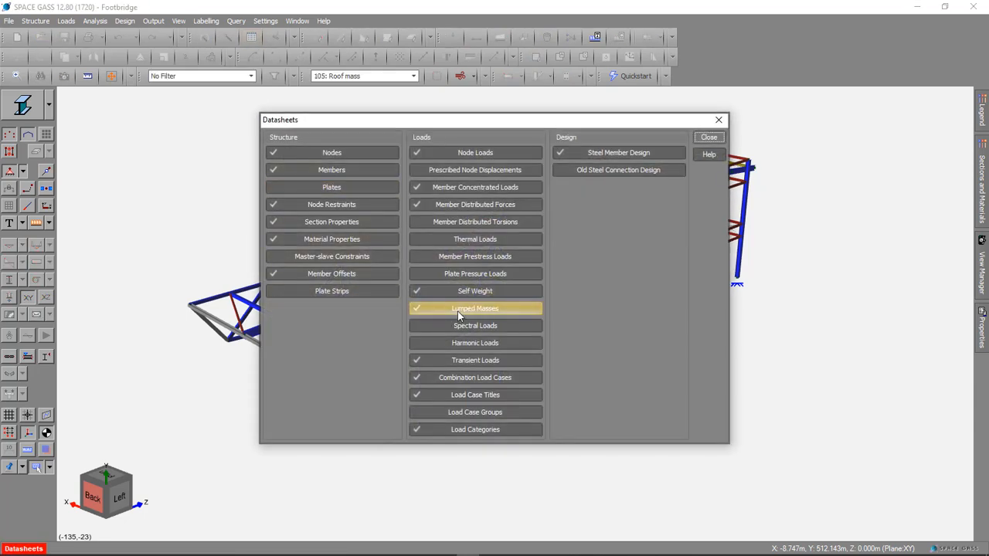
click(458, 312)
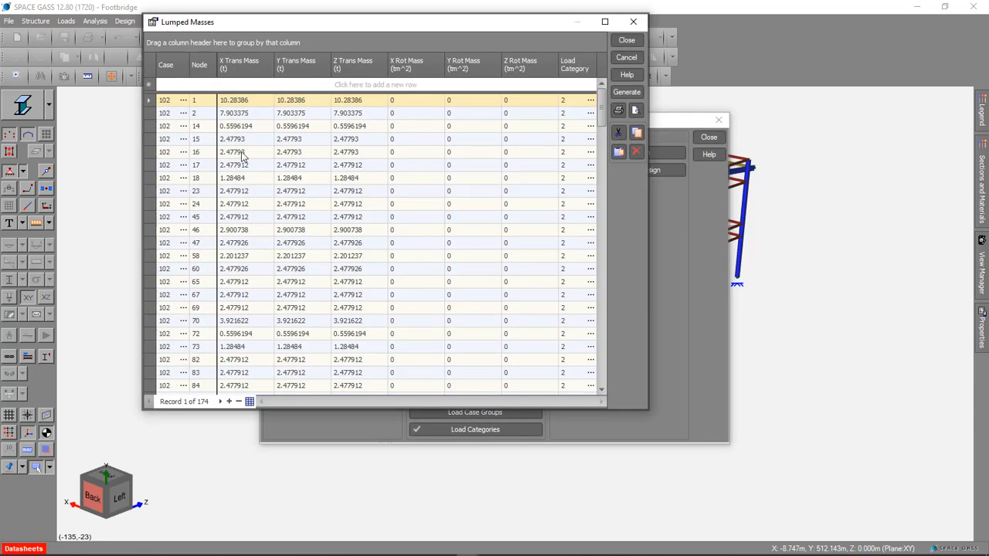
scroll(164, 114, down, 3)
scroll(165, 146, down, 15)
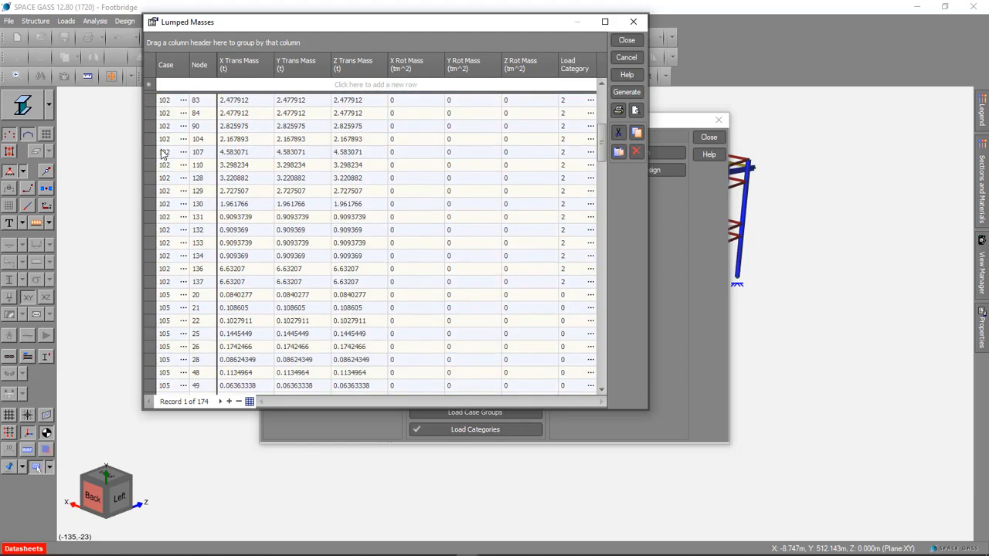
scroll(166, 176, down, 20)
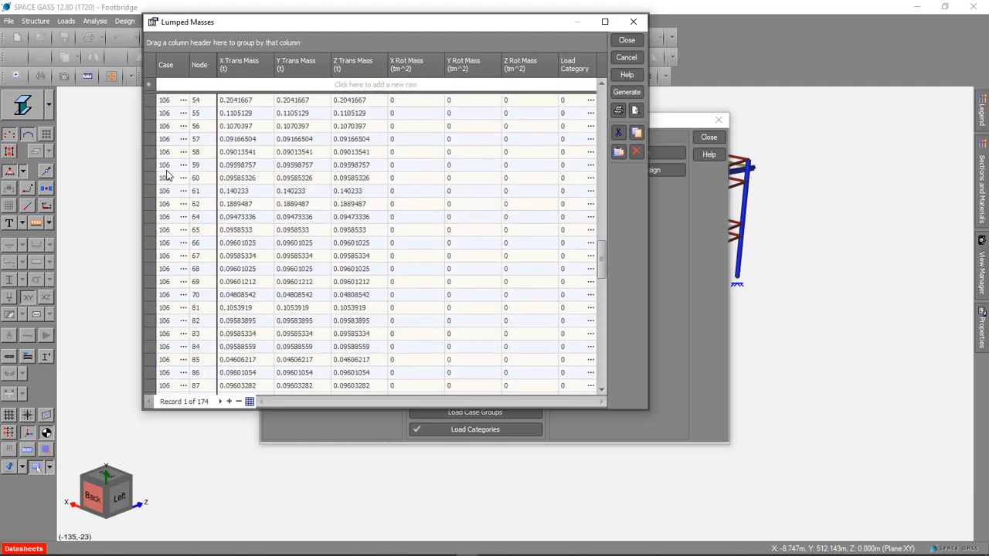
scroll(167, 177, down, 1)
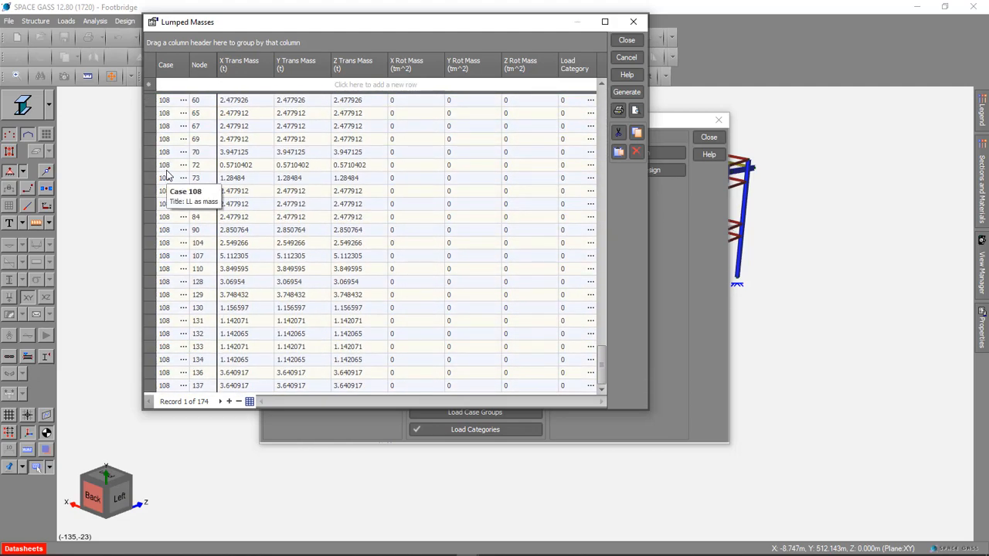
scroll(166, 176, up, 20)
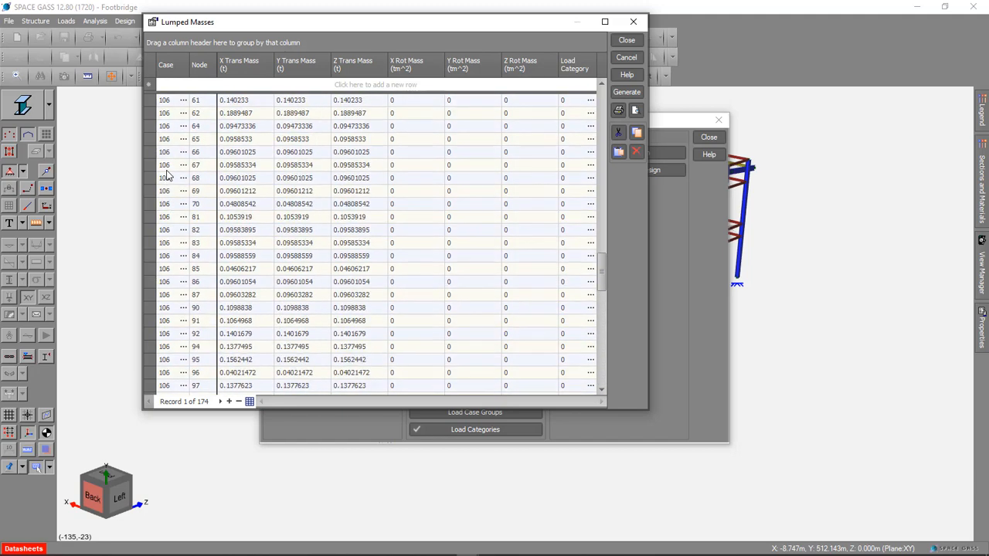
scroll(167, 176, up, 20)
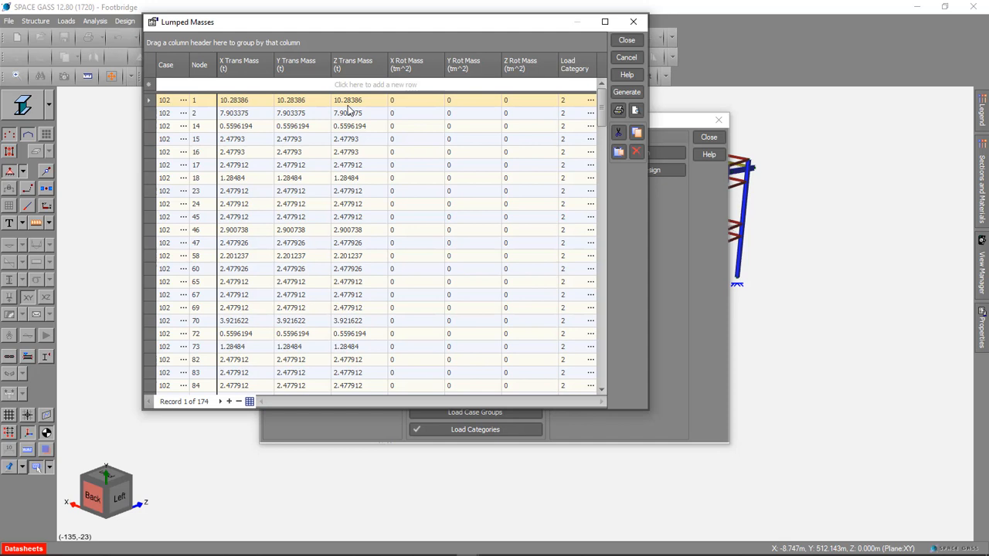
click(625, 39)
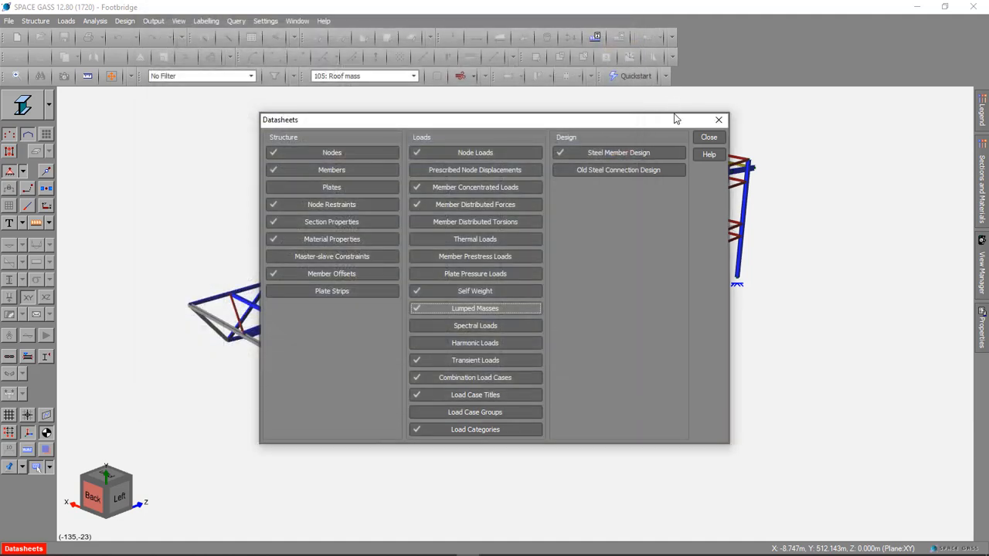
click(708, 139)
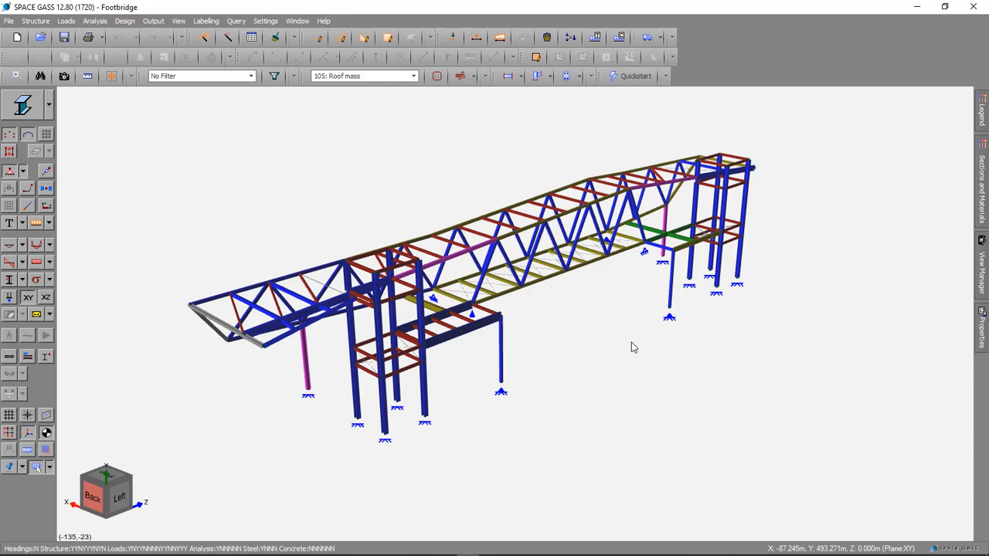
click(95, 21)
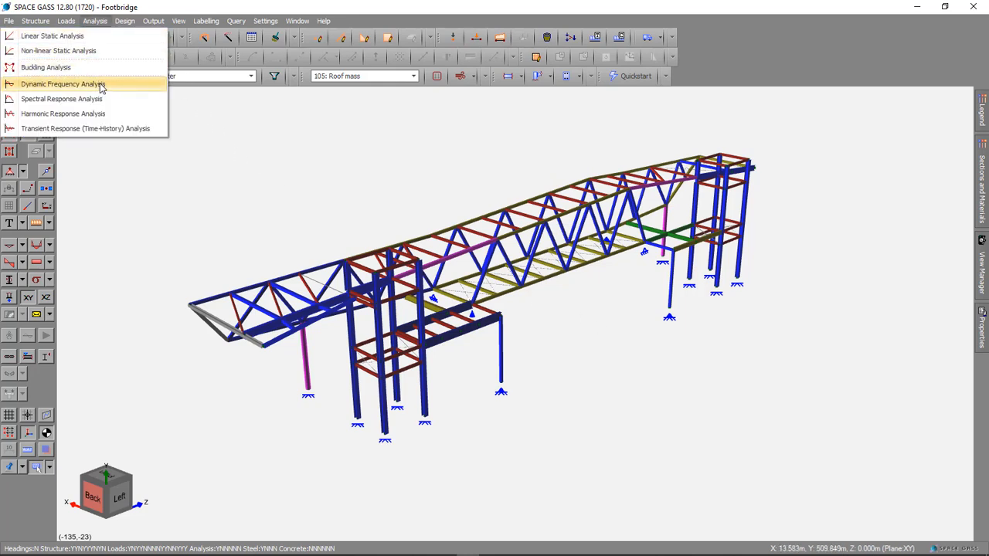
click(62, 83)
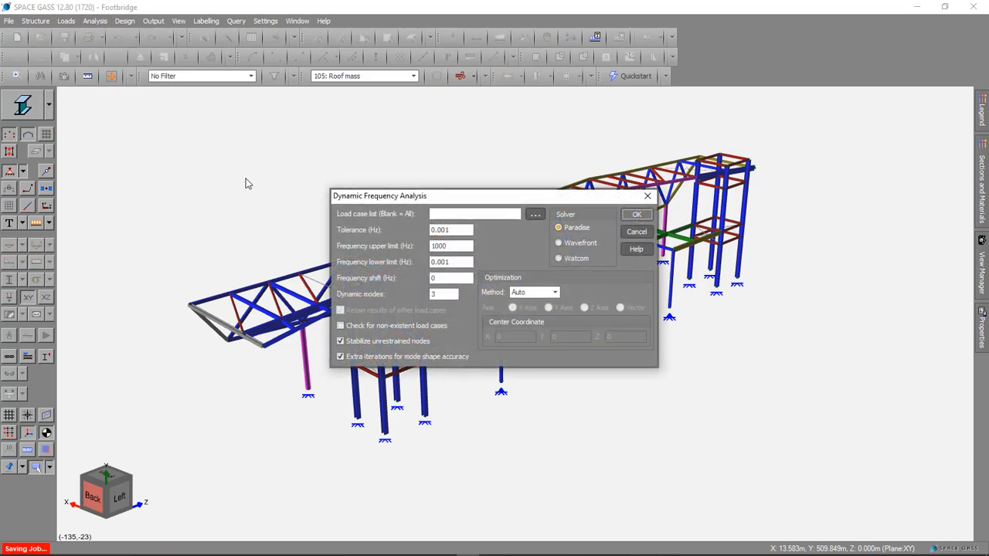
click(534, 214)
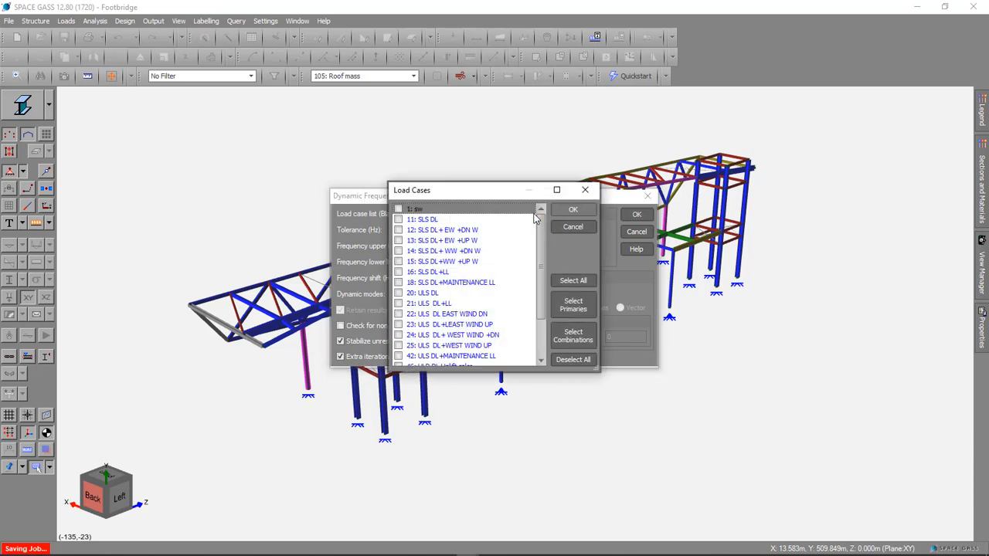
click(456, 293)
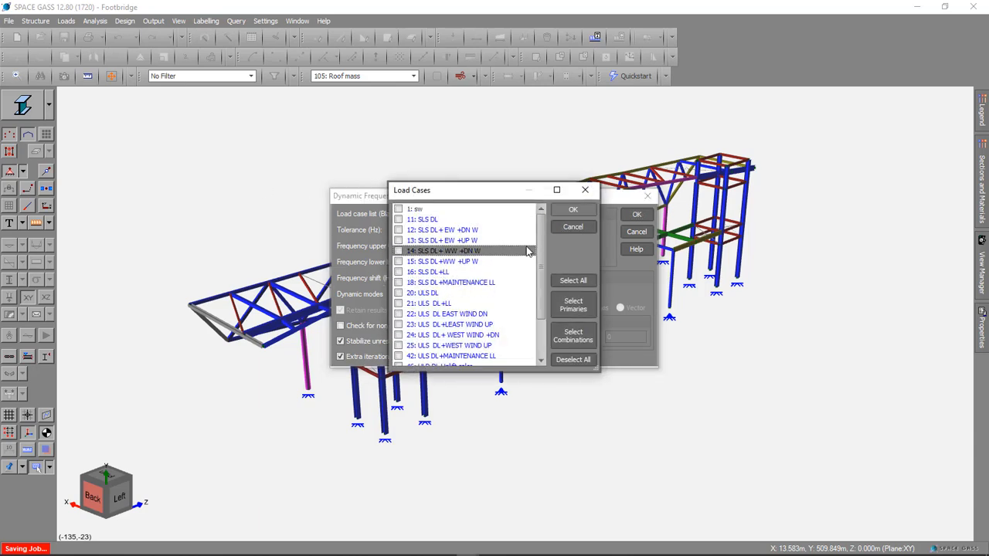
click(586, 228)
click(637, 233)
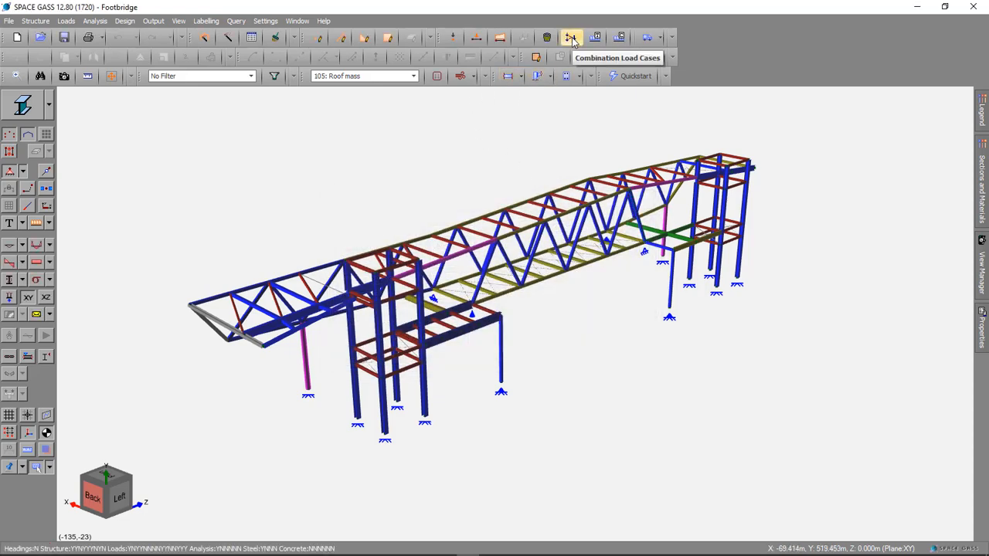
Add combination load case 200 with a factor of 1 on the self-weight case 1 (sw)
click(571, 37)
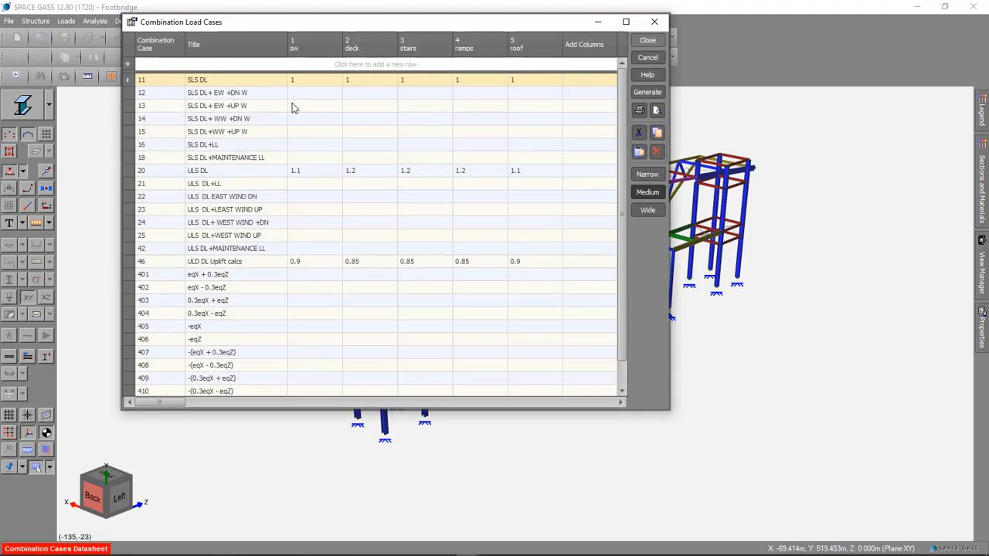
click(171, 65)
text(200)
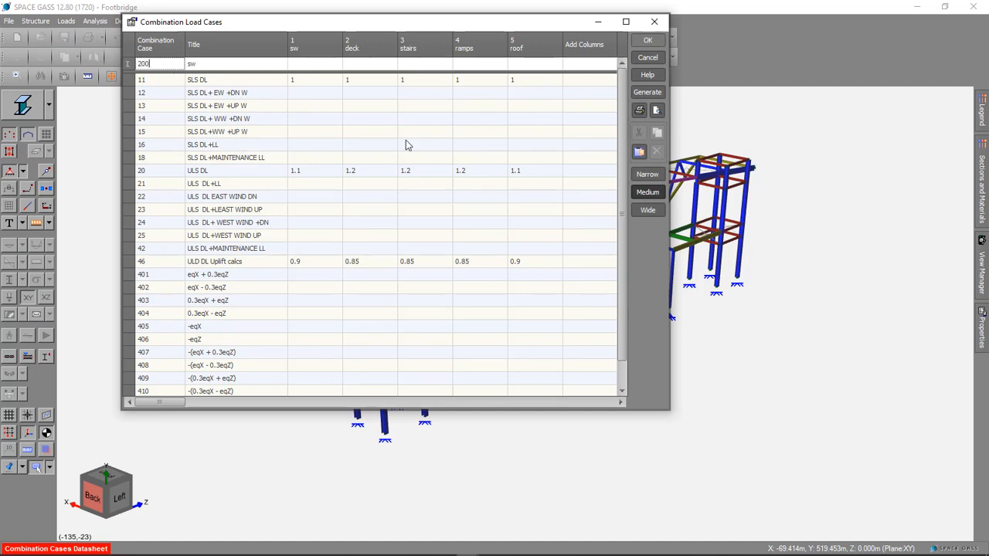
click(306, 68)
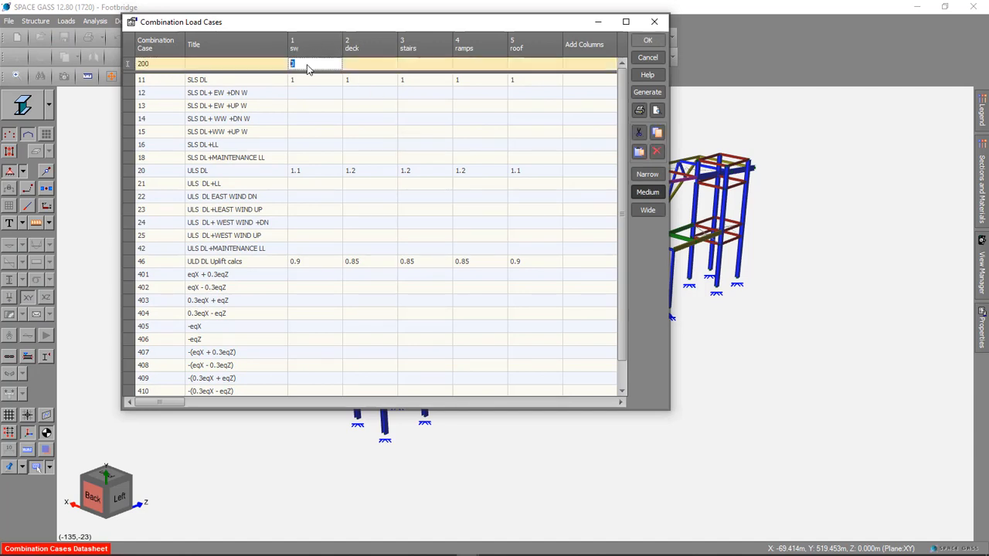
text(1)
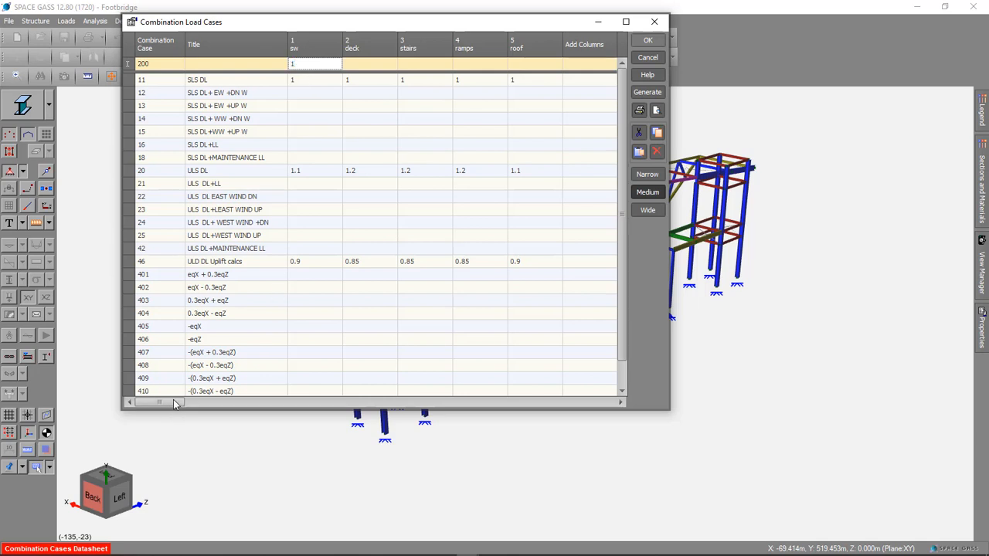
Give combination case 200 a factor of 1 on each of the mass cases 102, 105, 106 and 108
drag(170, 407, 473, 410)
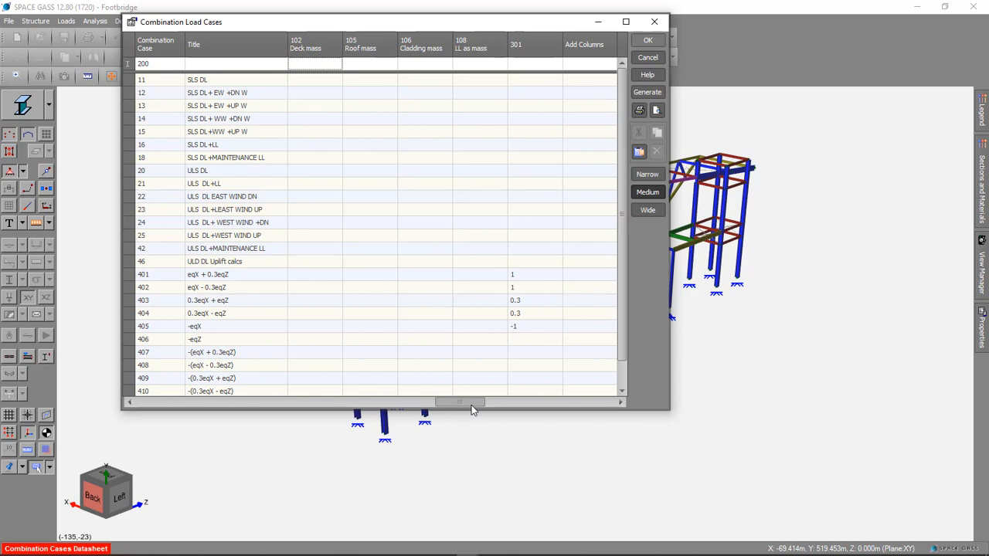
click(300, 64)
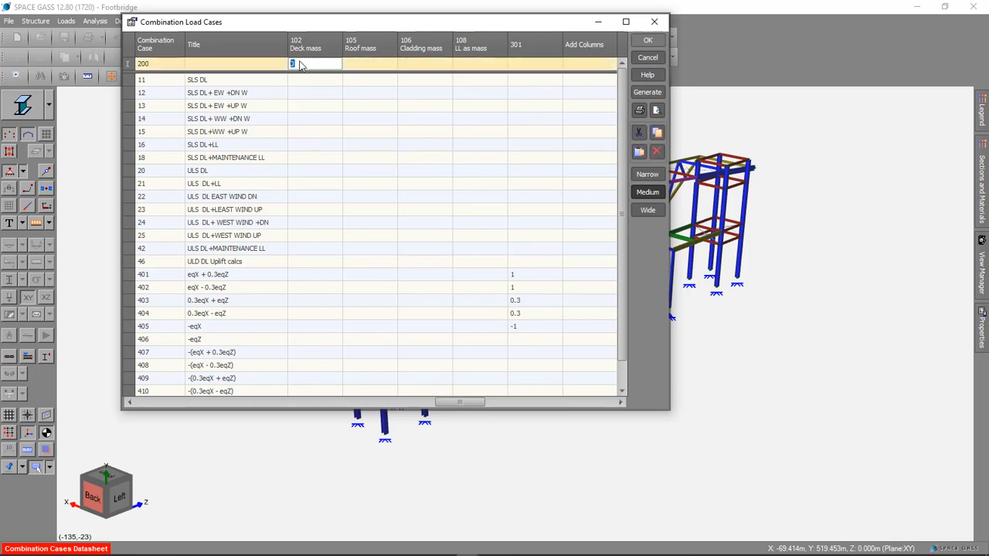
click(363, 67)
text(1)
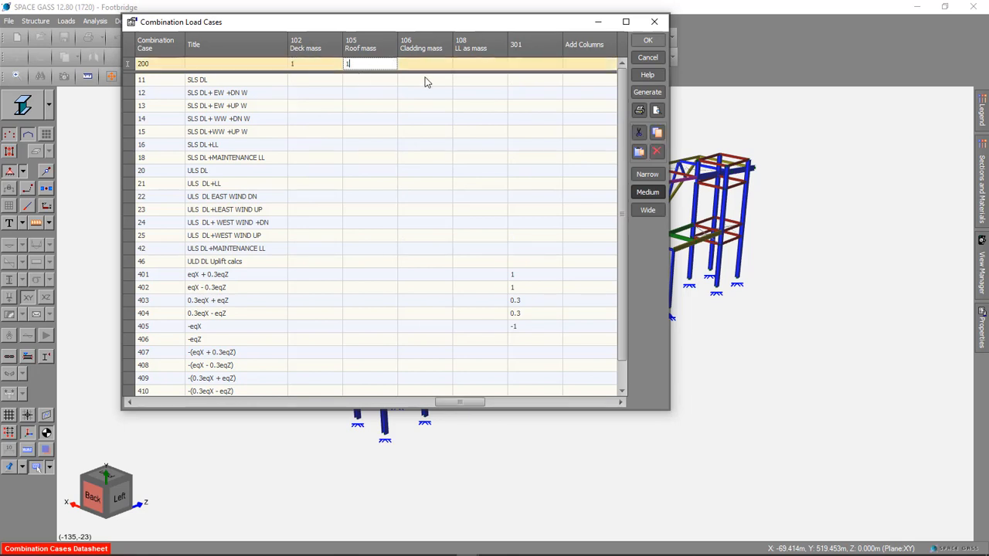
click(424, 66)
text(1)
click(467, 66)
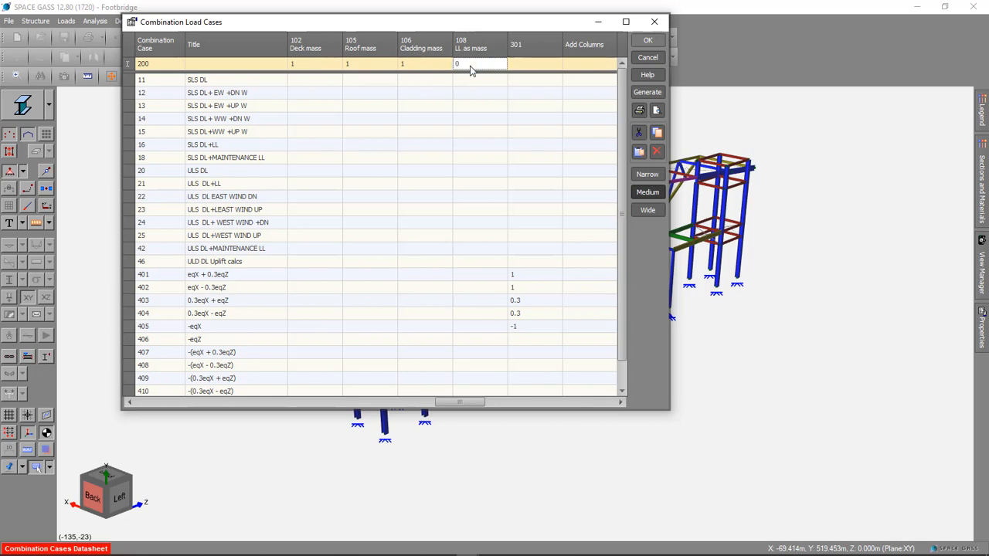
text(1)
key(Return)
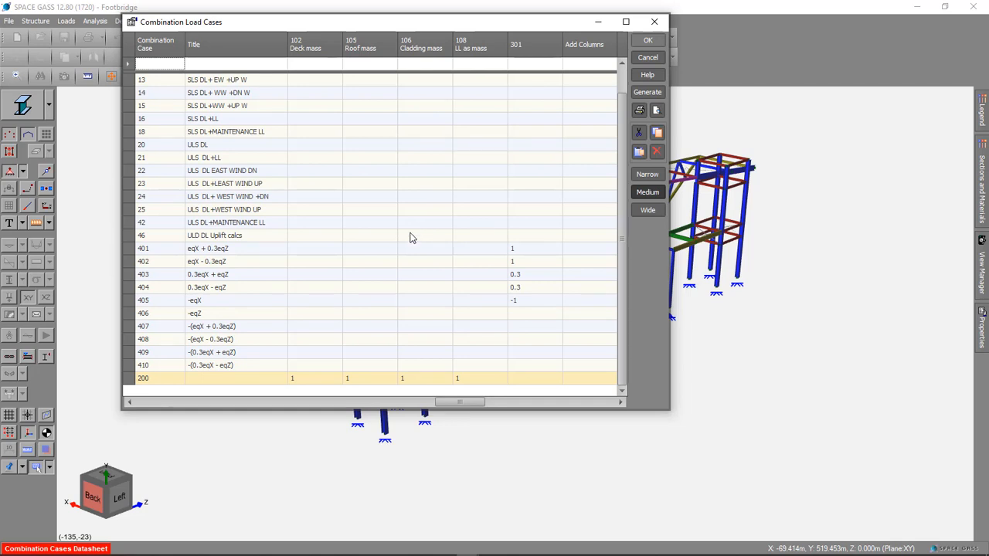
Save the combination load cases datasheet and title load case 200 "Total mass"
click(128, 379)
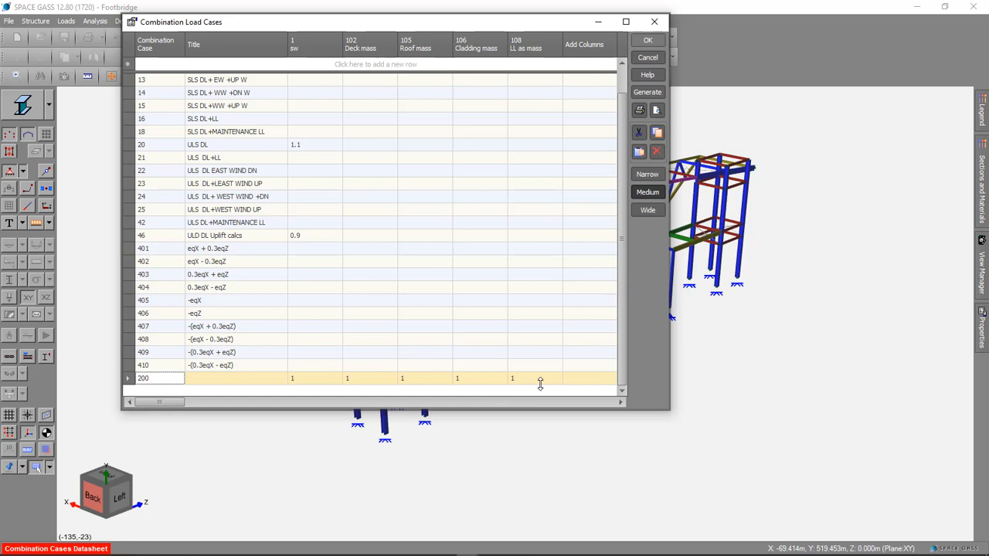
click(646, 41)
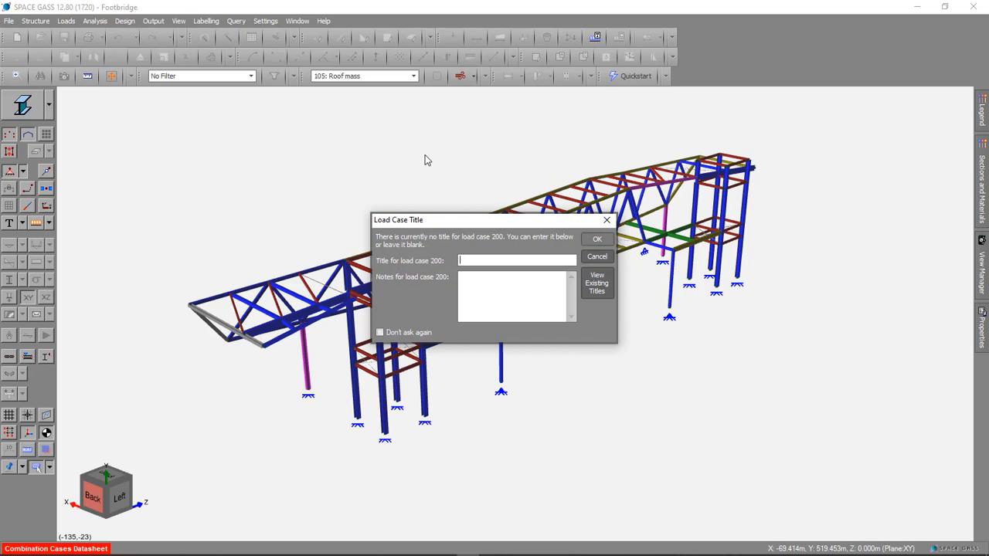
text(Total mass)
click(596, 242)
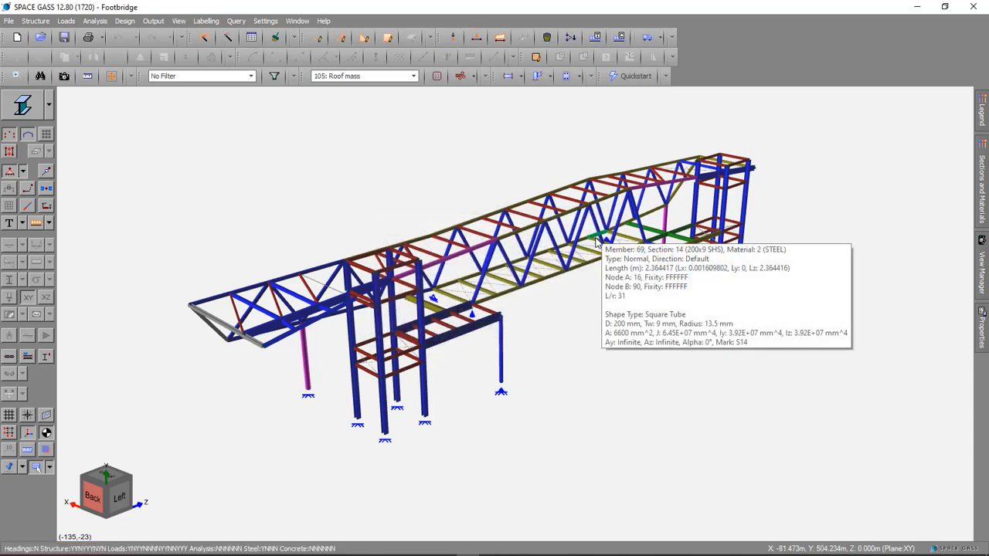
Set up a dynamic frequency analysis for load case 200 (Total mass) only
click(95, 21)
click(90, 84)
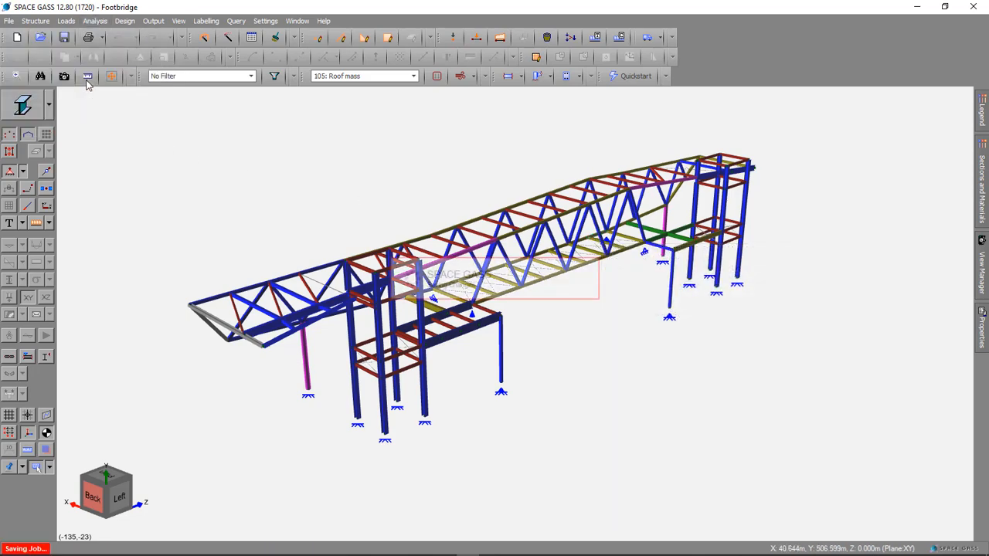
click(535, 214)
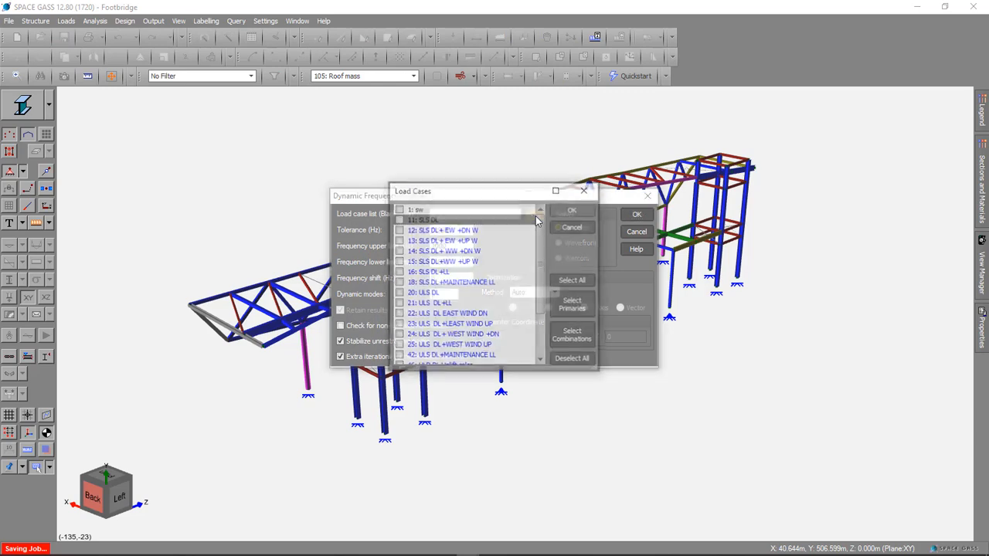
scroll(454, 309, down, 3)
scroll(454, 309, down, 1)
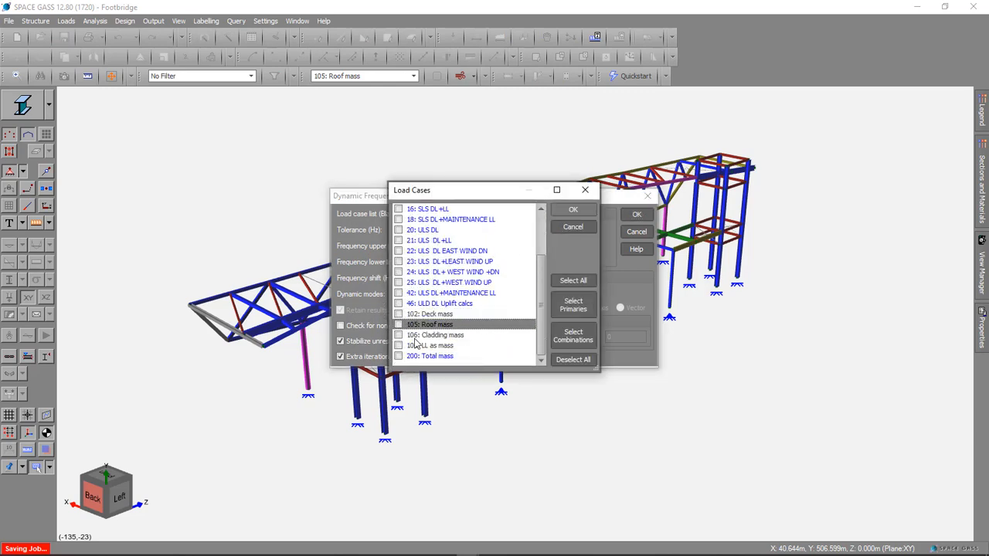
click(397, 357)
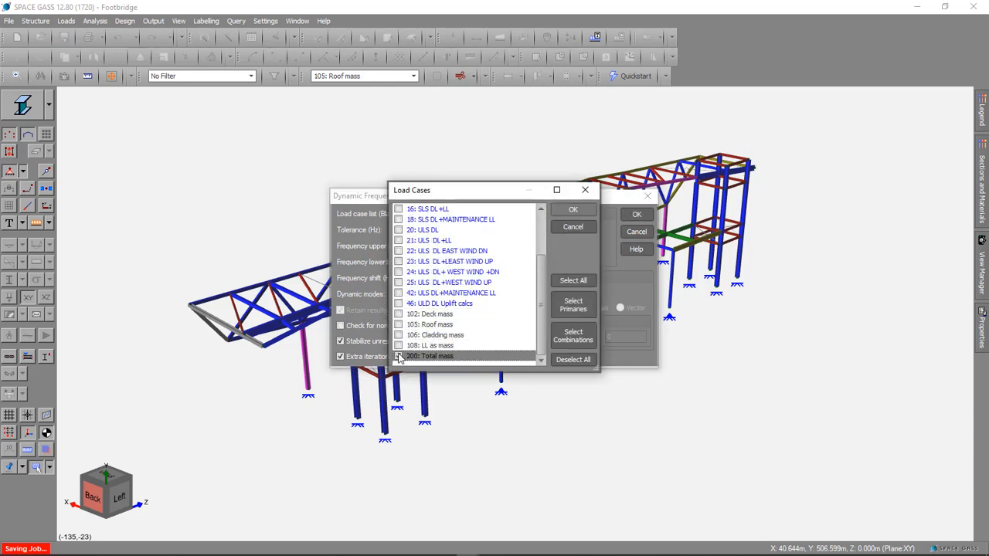
click(572, 210)
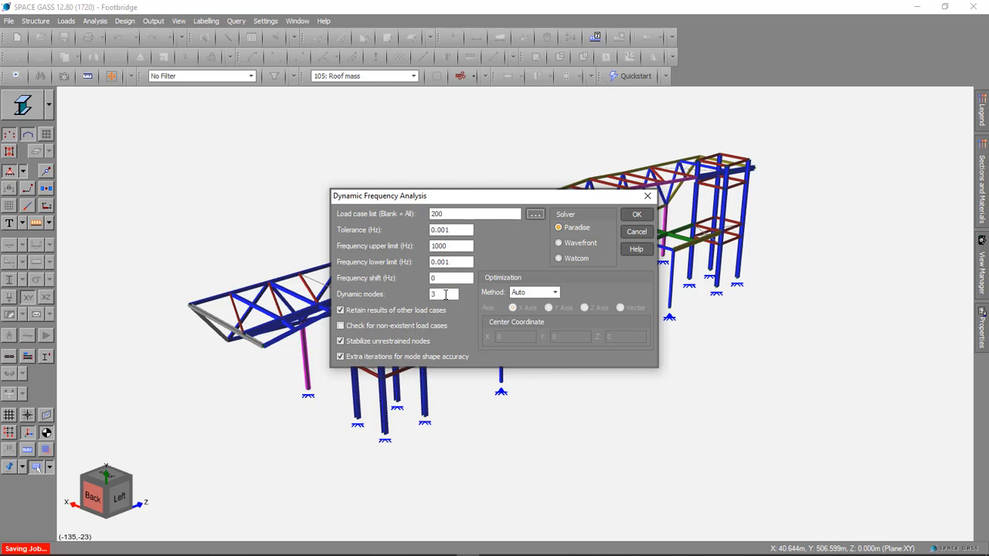
Set the number of dynamic modes to 50, run the frequency analysis and dismiss its completion summary
double_click(444, 295)
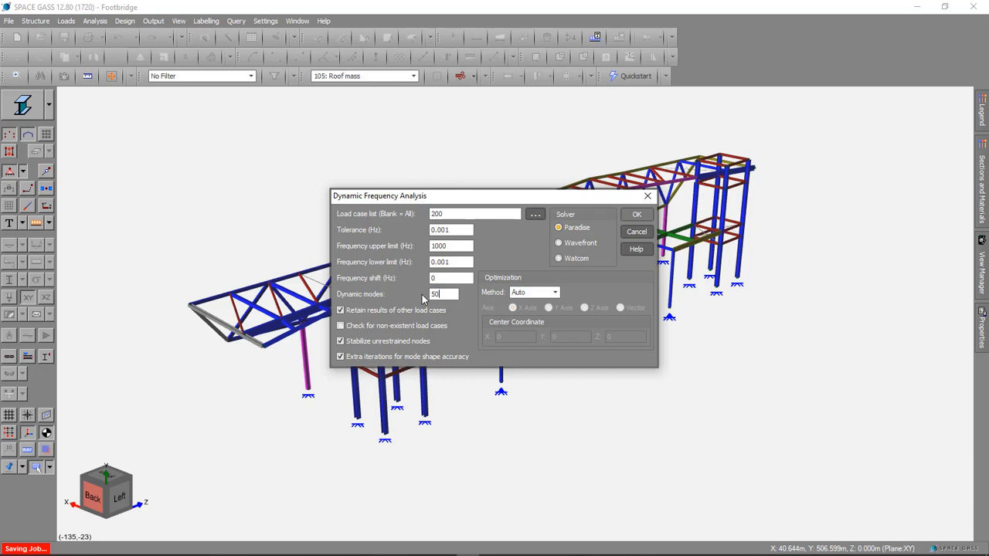
click(637, 217)
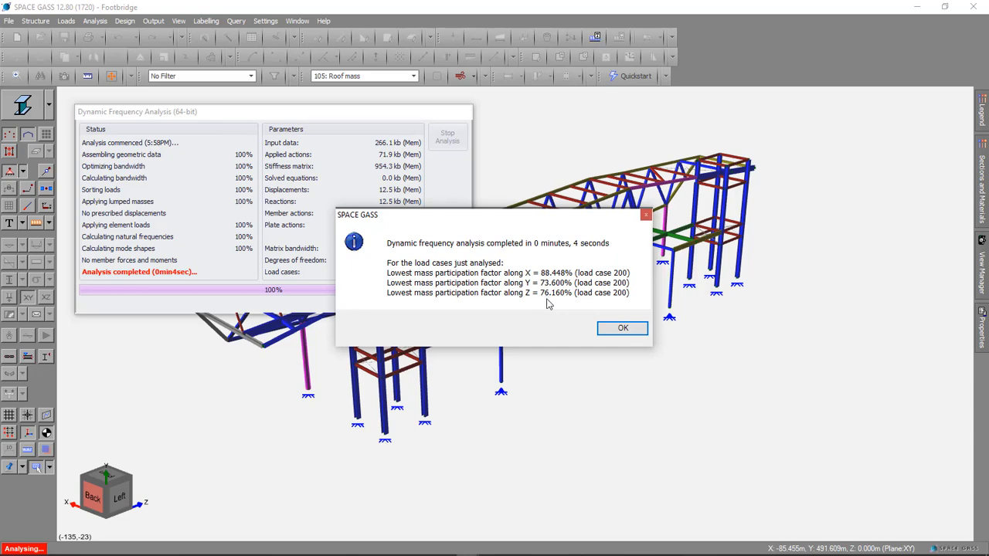
click(610, 329)
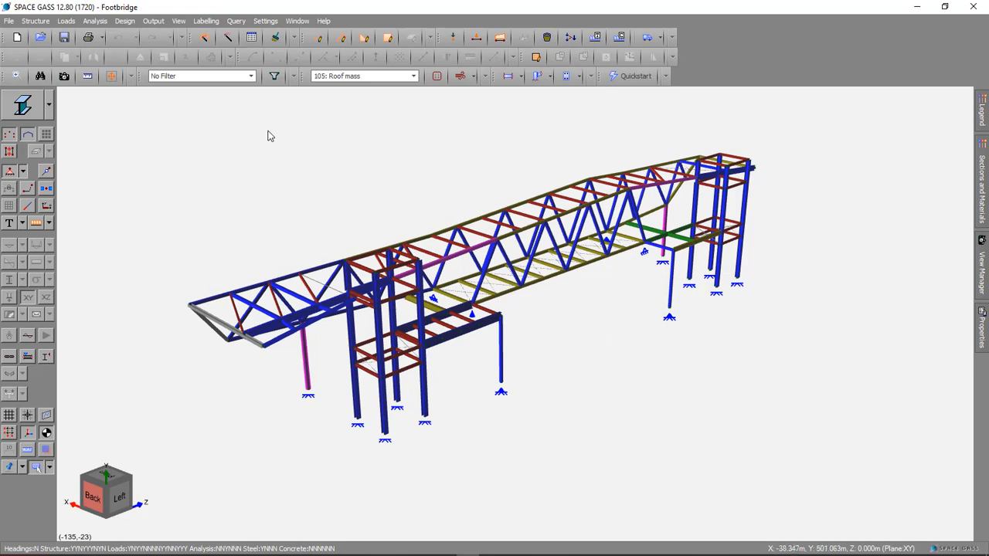
Rerun the dynamic frequency analysis of load case 200 with 100 dynamic modes
click(95, 21)
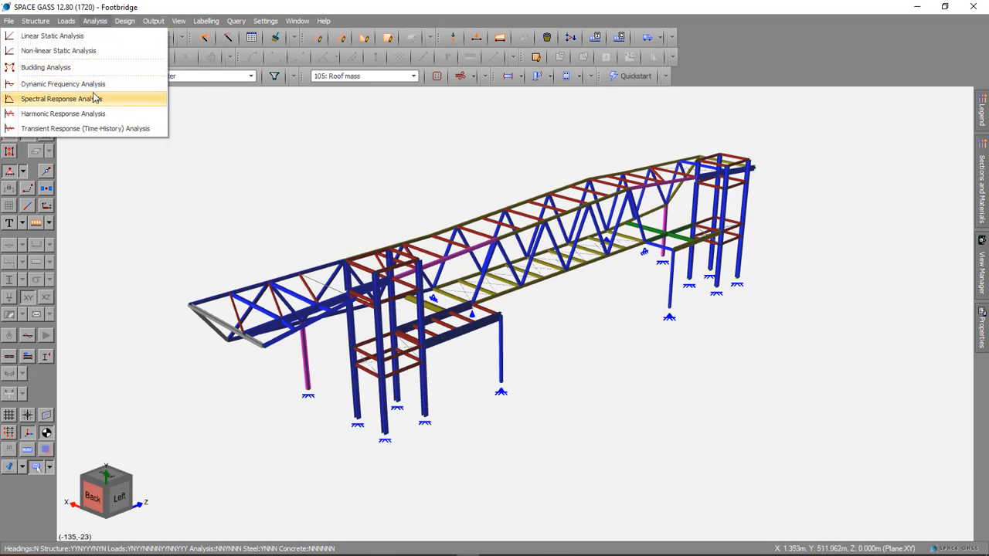
click(62, 83)
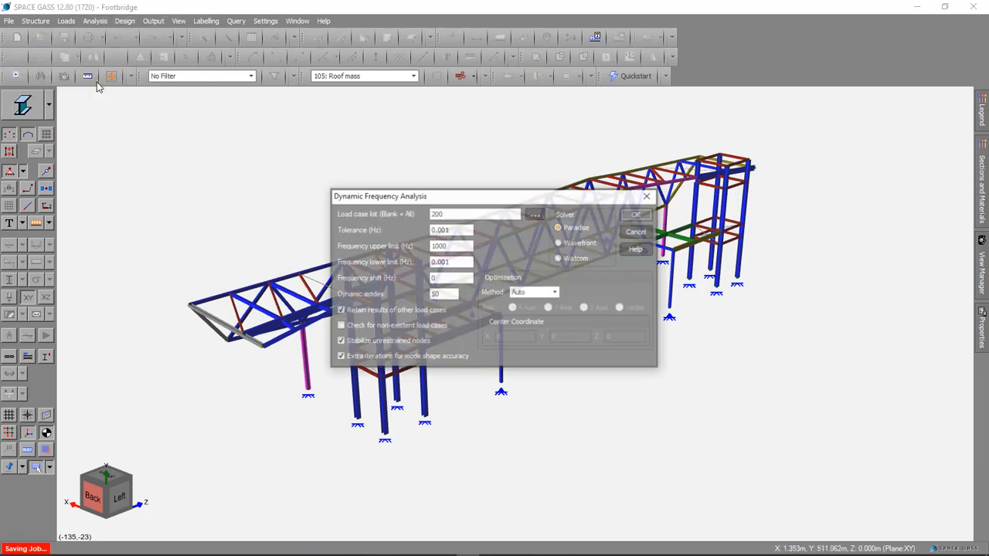
double_click(435, 294)
drag(435, 294, 432, 295)
text(100)
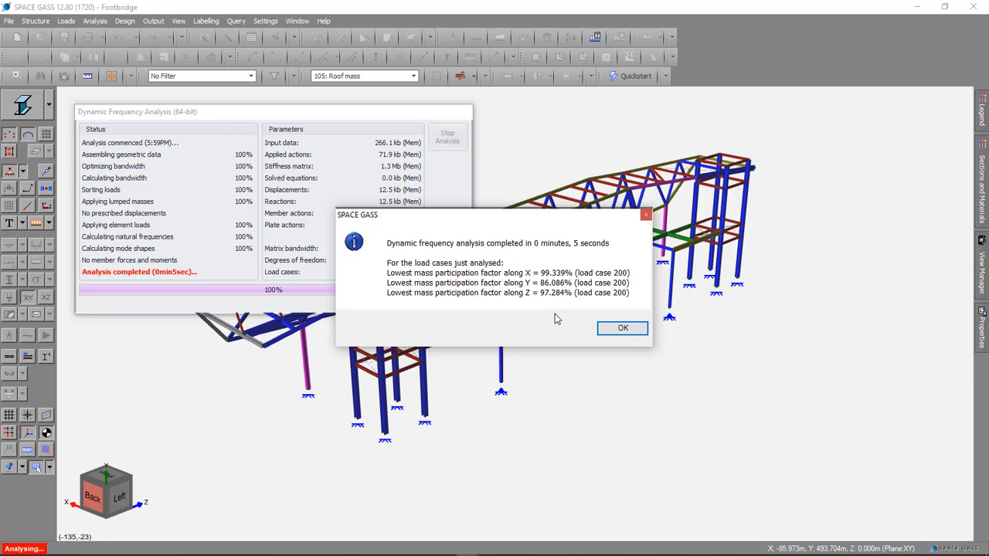
click(602, 326)
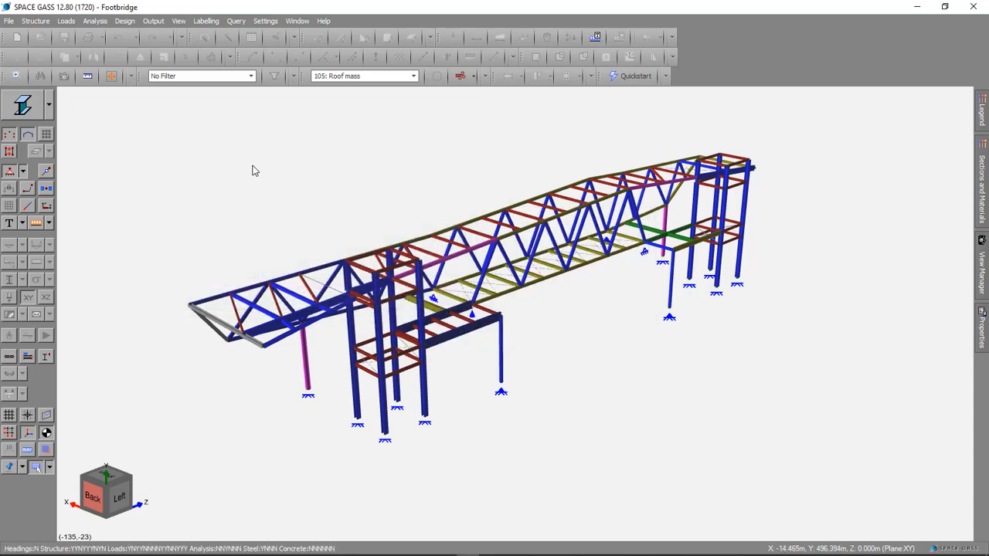
Increase the number of dynamic modes beyond 100 and run the frequency analysis of load case 200 again
click(95, 21)
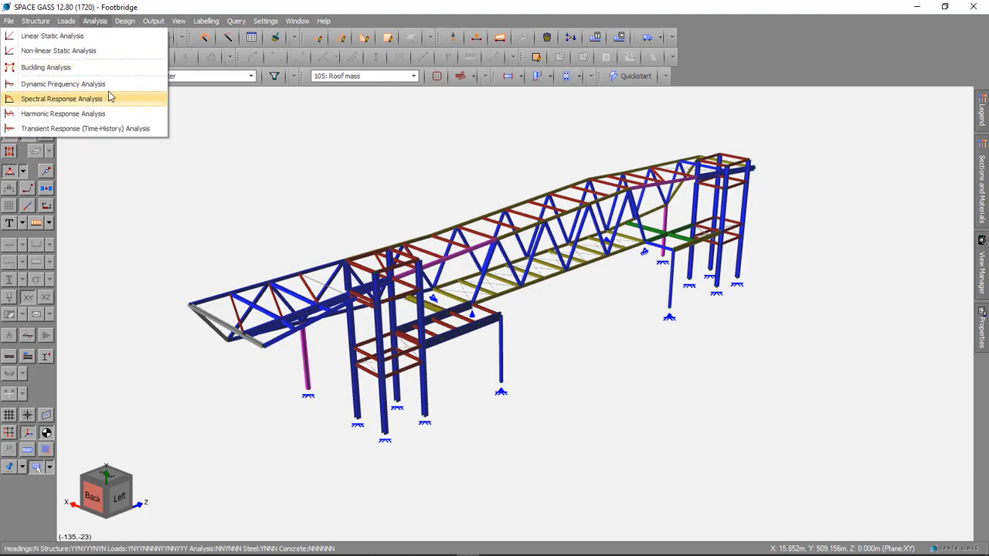
click(93, 83)
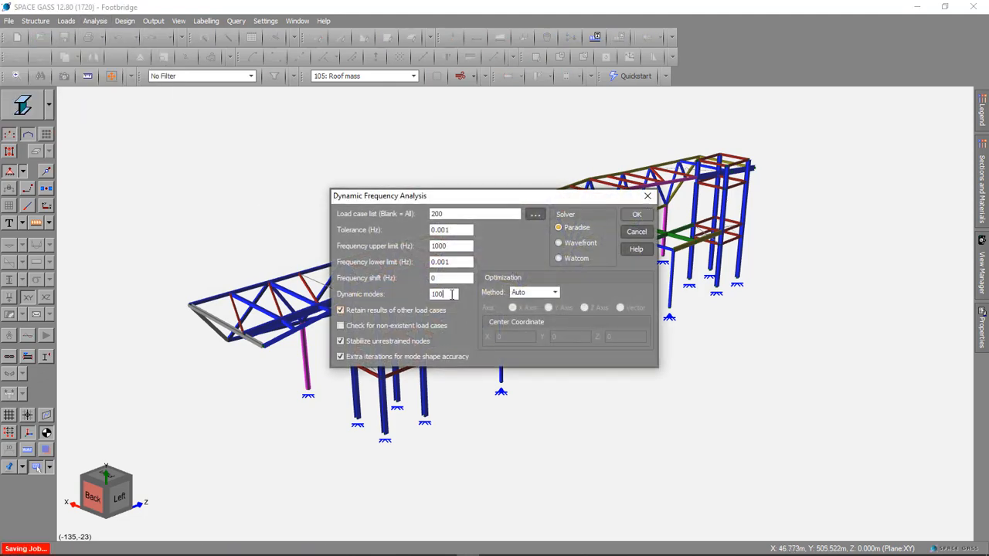
double_click(444, 294)
click(635, 215)
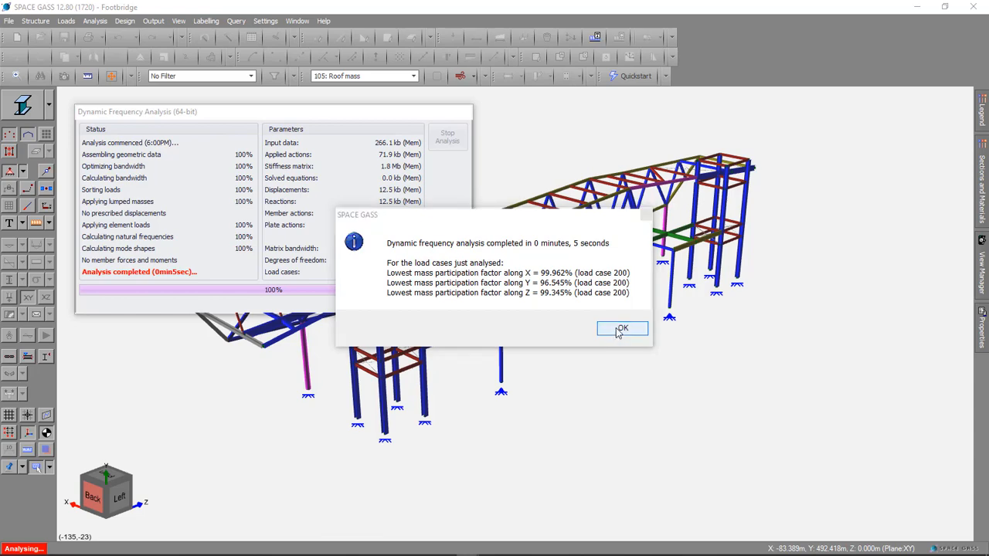
click(616, 330)
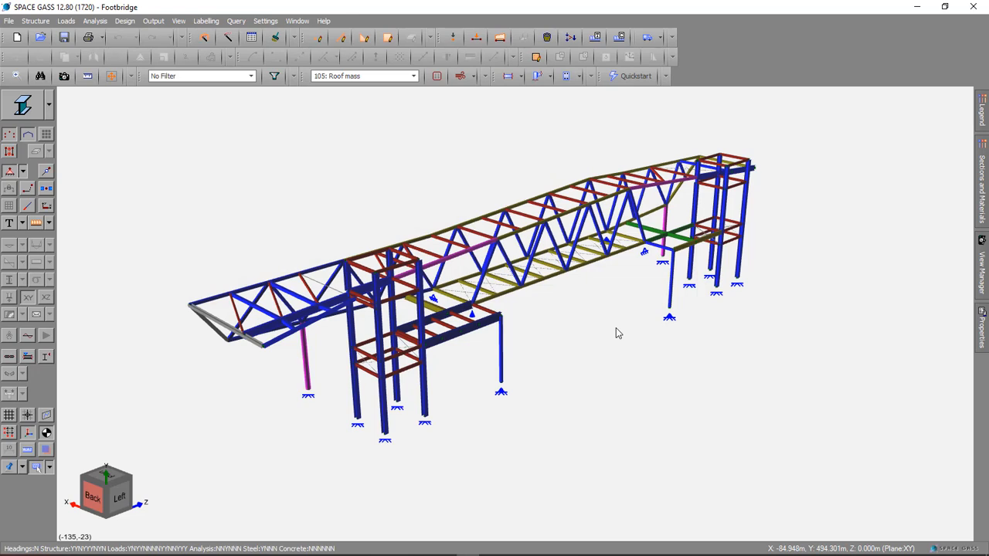
Display the animated dynamic mode shapes for load case 200 (Total mass)
click(28, 337)
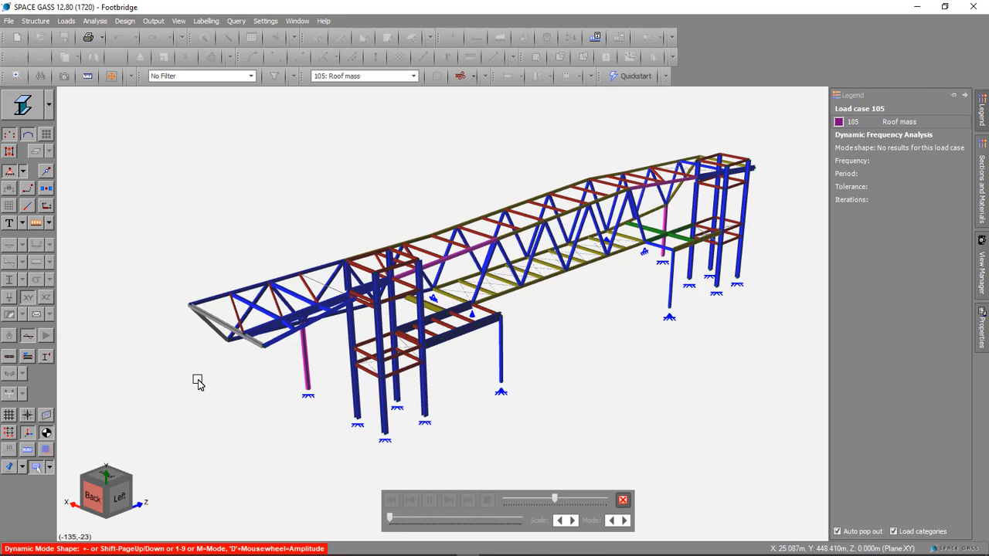
click(414, 76)
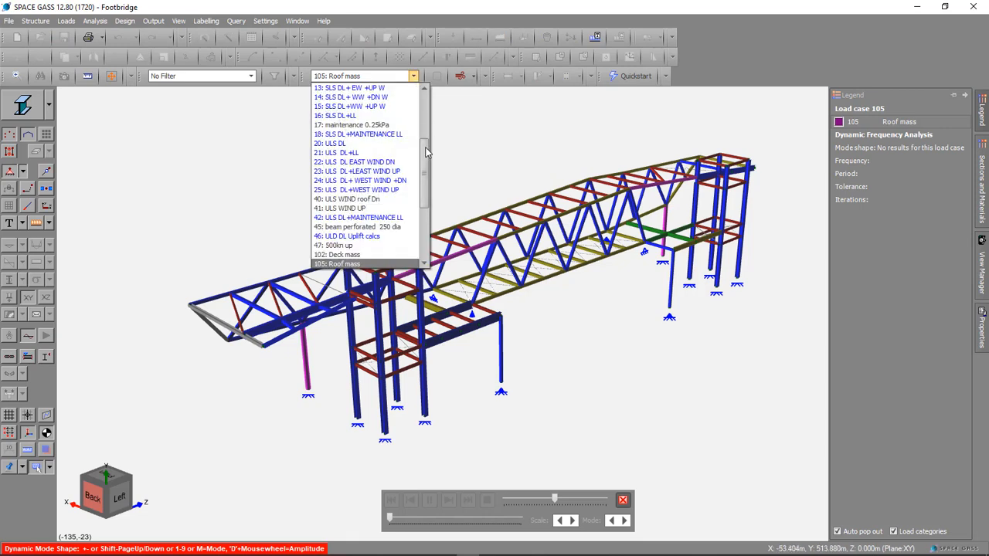
scroll(430, 189, down, 4)
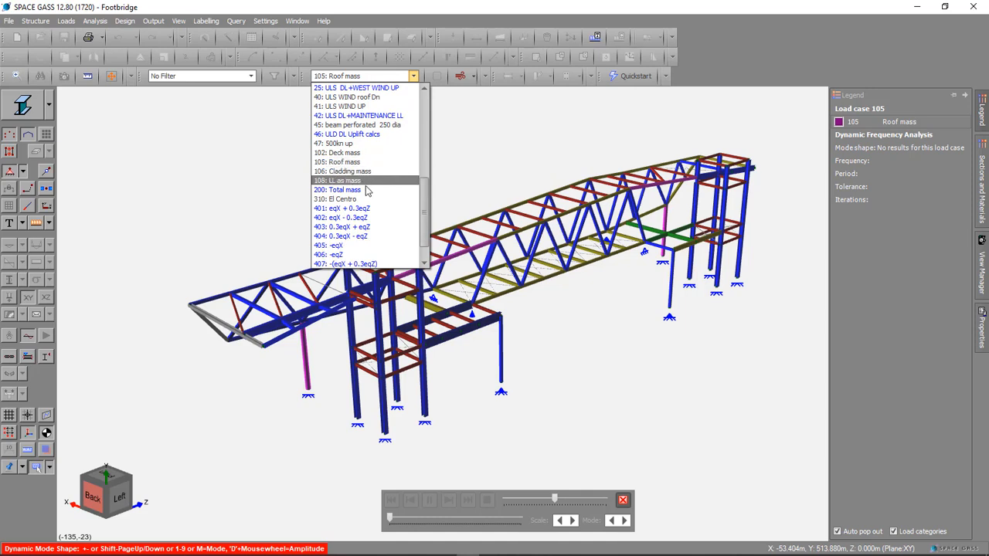
click(349, 192)
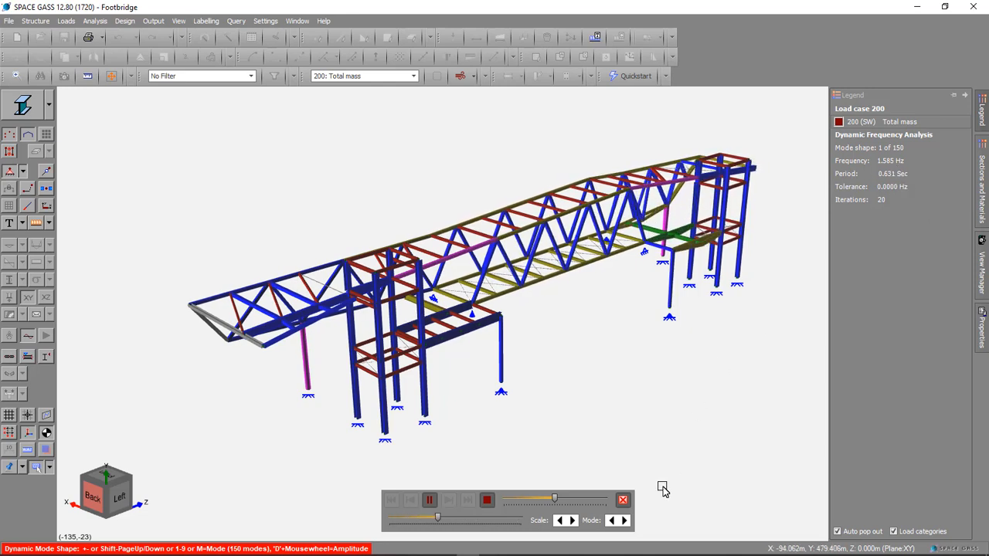
Show mode shape 2 of load case 200 and adjust its animation scale and speed
click(624, 520)
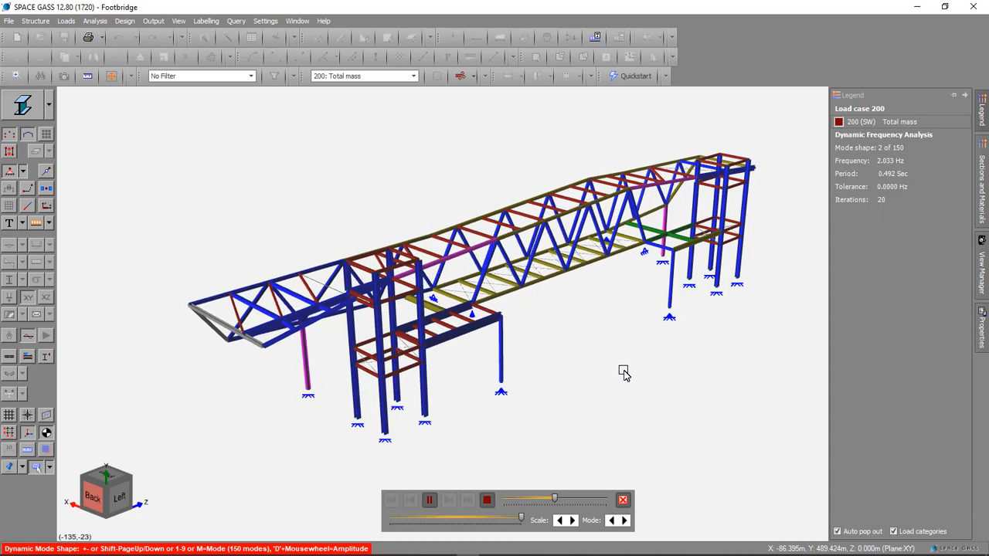
click(572, 521)
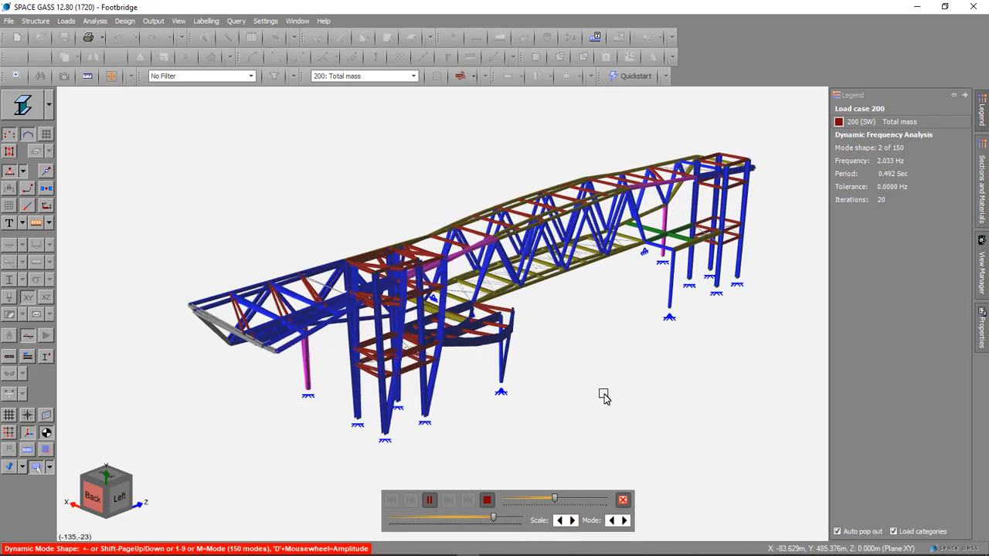
mouse_move(554, 499)
mouse_down()
mouse_move(574, 505)
mouse_move(558, 503)
mouse_up()
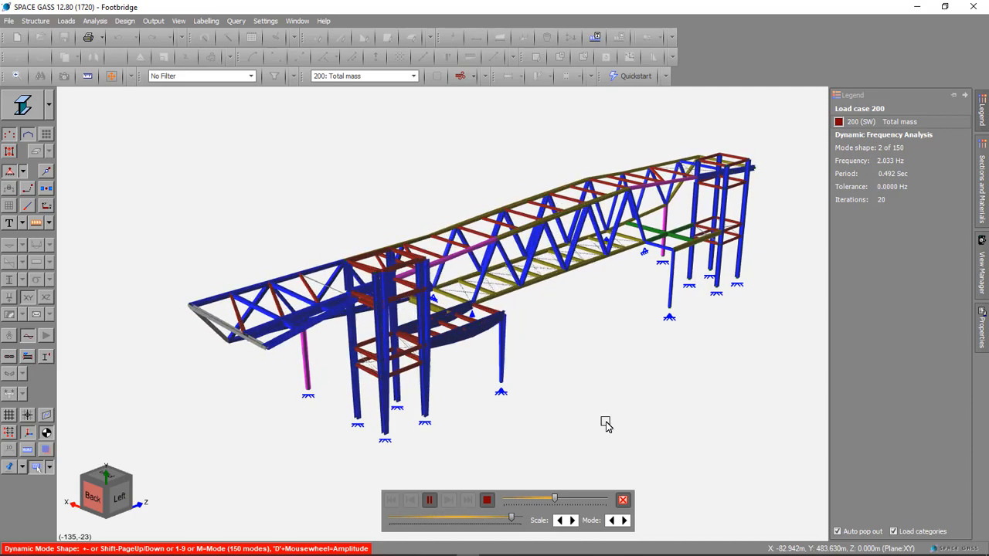
Step through the animated mode shapes from mode 3 to mode 10, then close the mode shape display
click(624, 521)
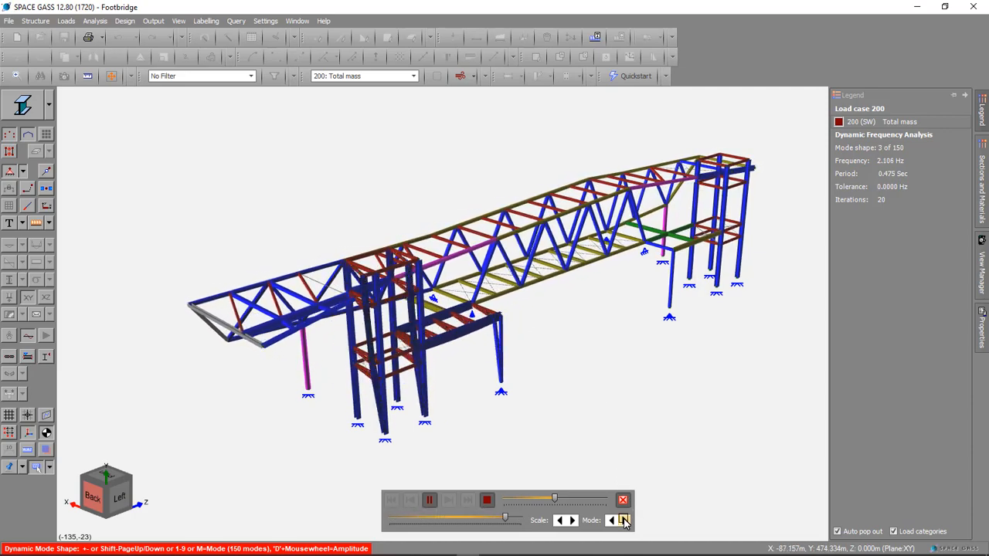
click(624, 520)
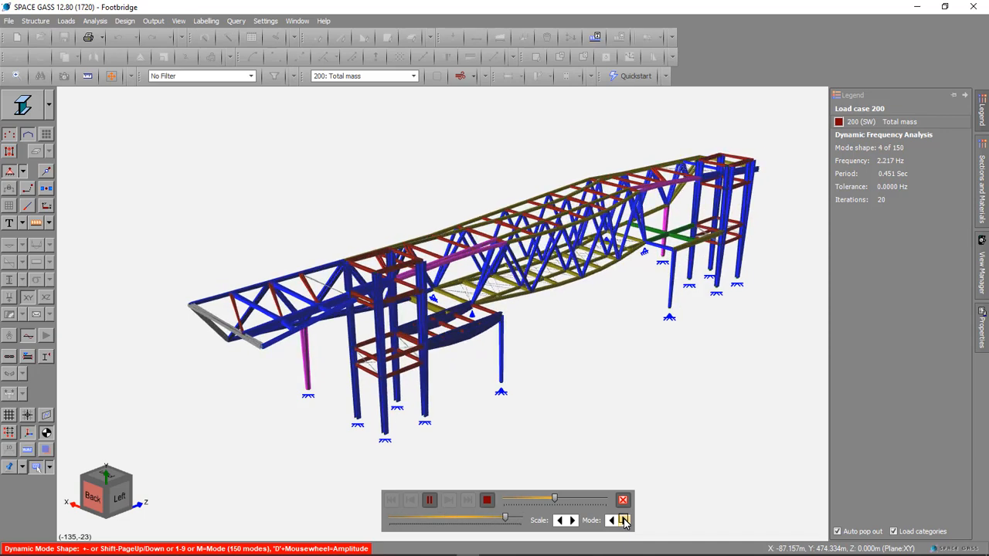
click(624, 520)
click(624, 520)
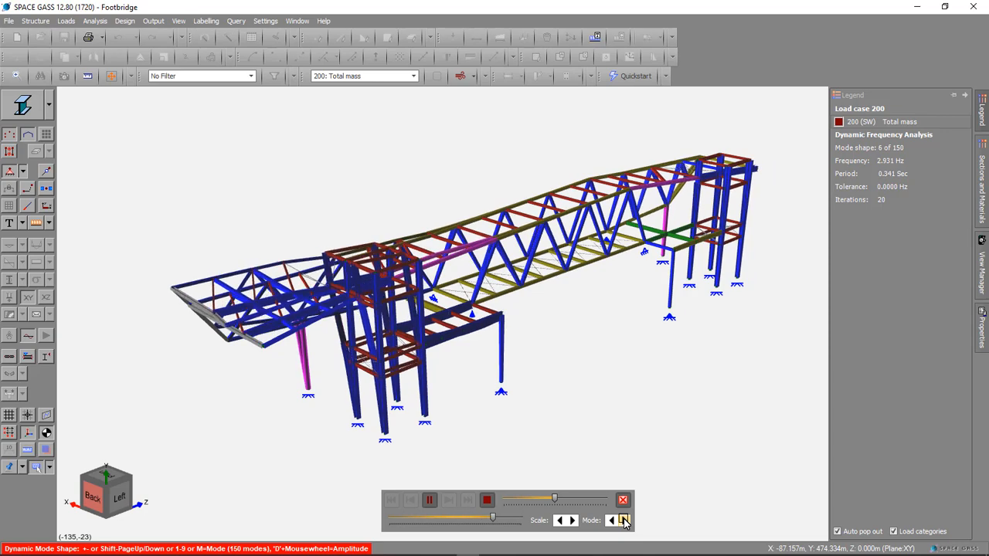
click(624, 521)
click(624, 521)
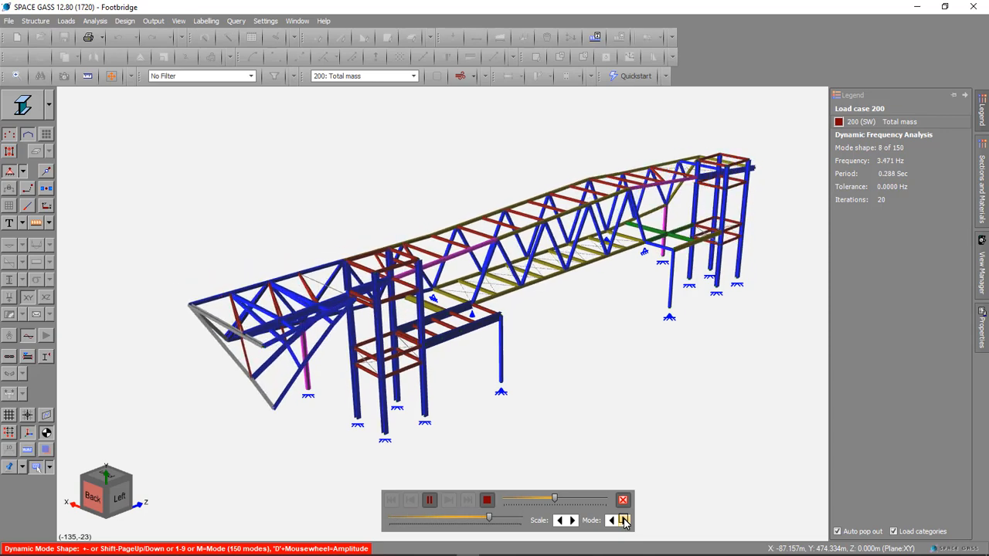
click(624, 521)
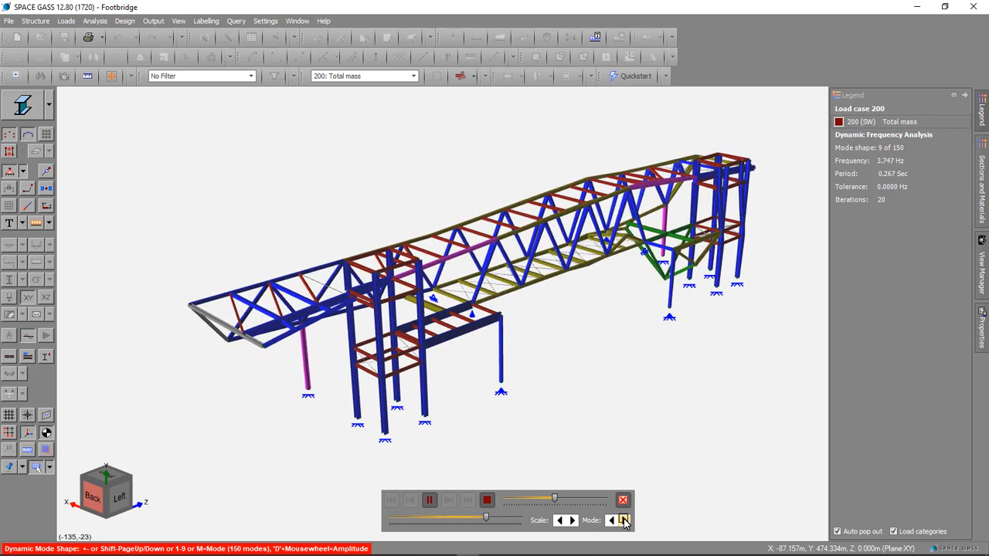
click(624, 521)
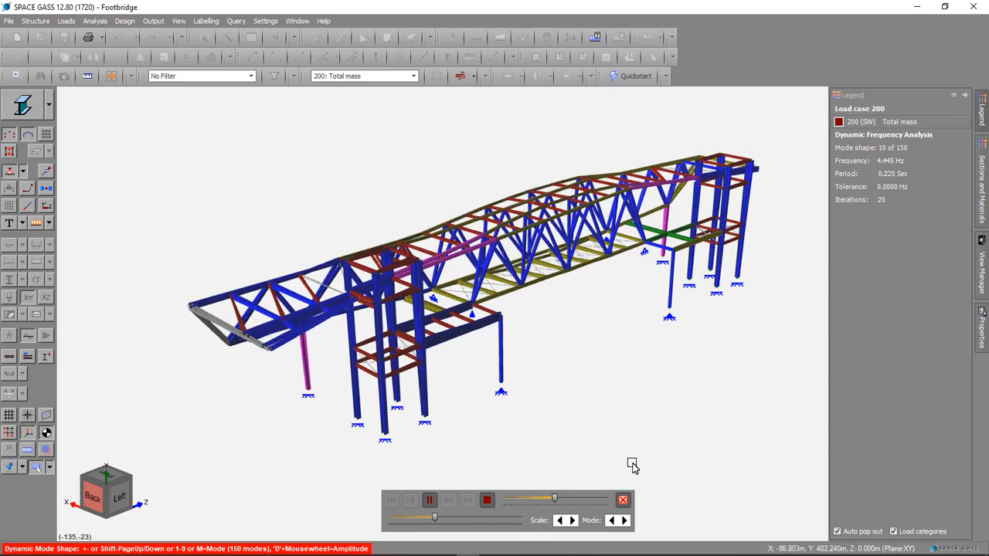
click(623, 500)
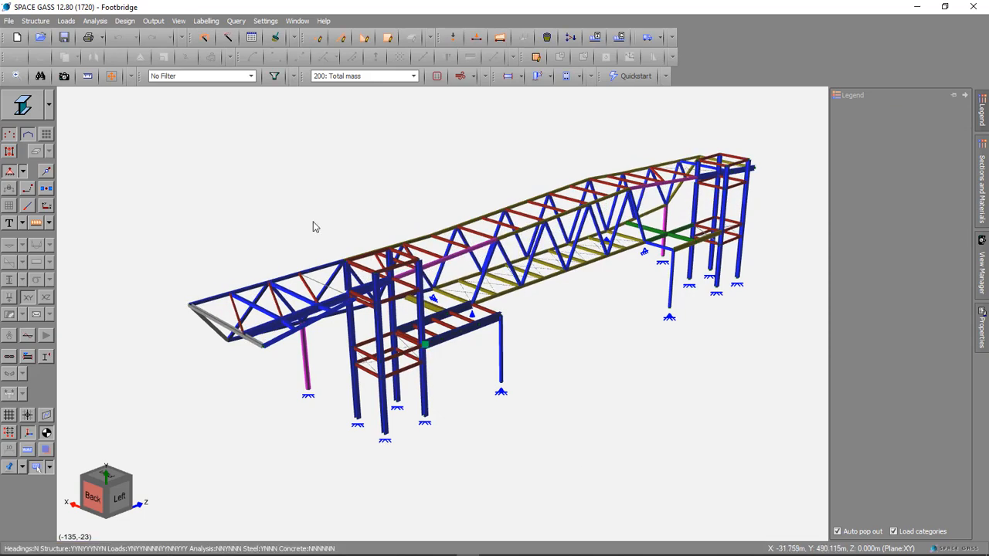
Generate an on-screen text report containing only Dynamic Frequencies and MPFs
click(101, 37)
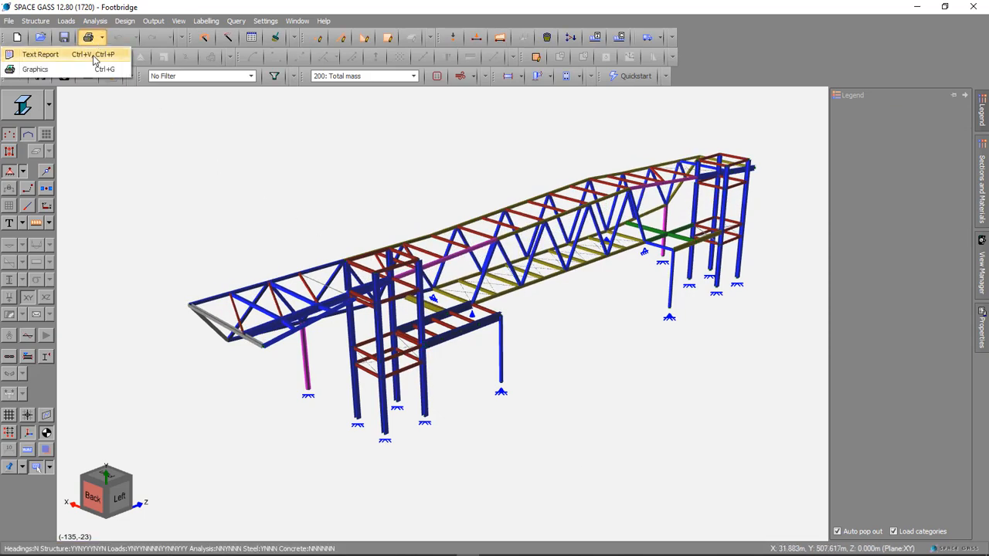
click(94, 60)
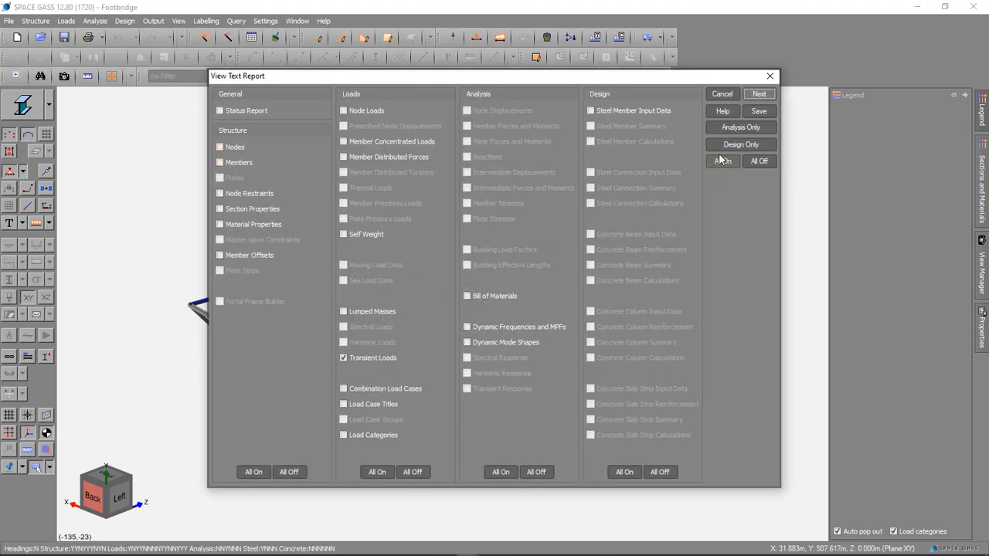
click(758, 165)
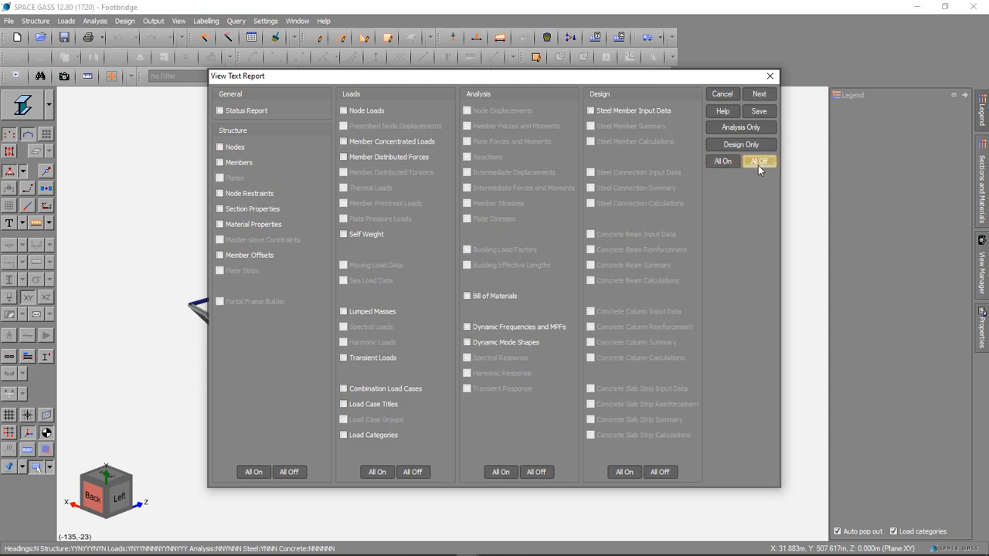
click(467, 327)
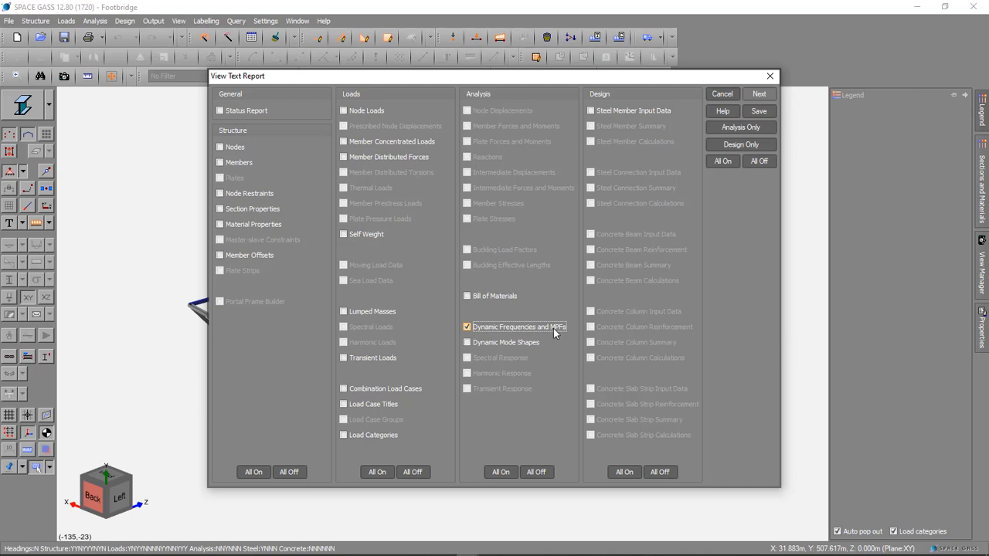
click(759, 93)
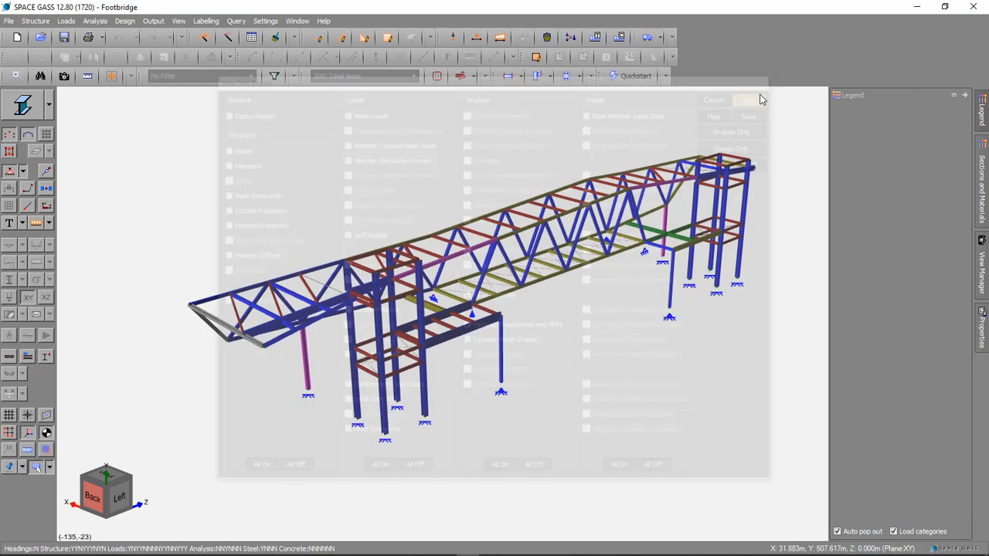
click(717, 120)
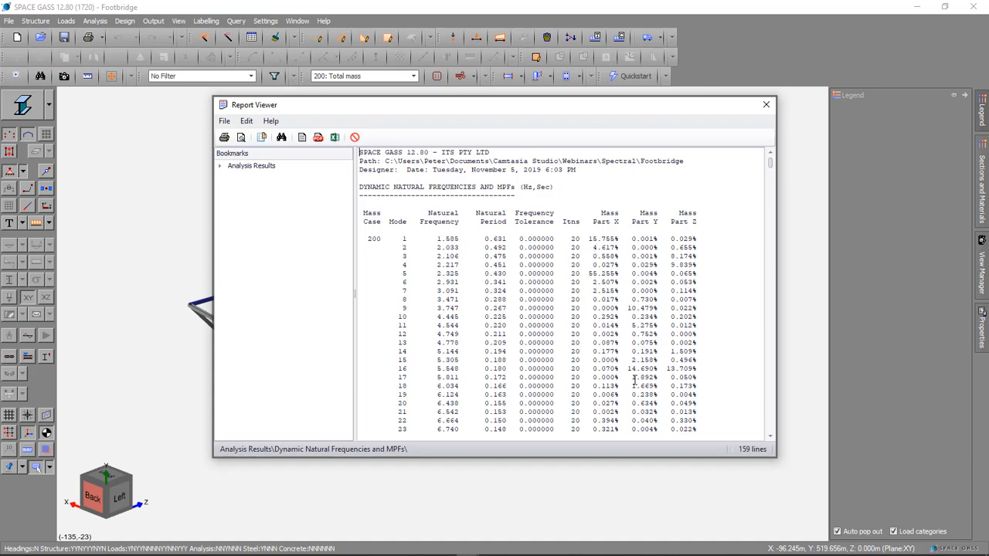
Examine the natural frequencies and the X, Y and Z mass participation of all modes down to the totals, then close the report
scroll(635, 380, down, 7)
scroll(635, 380, down, 16)
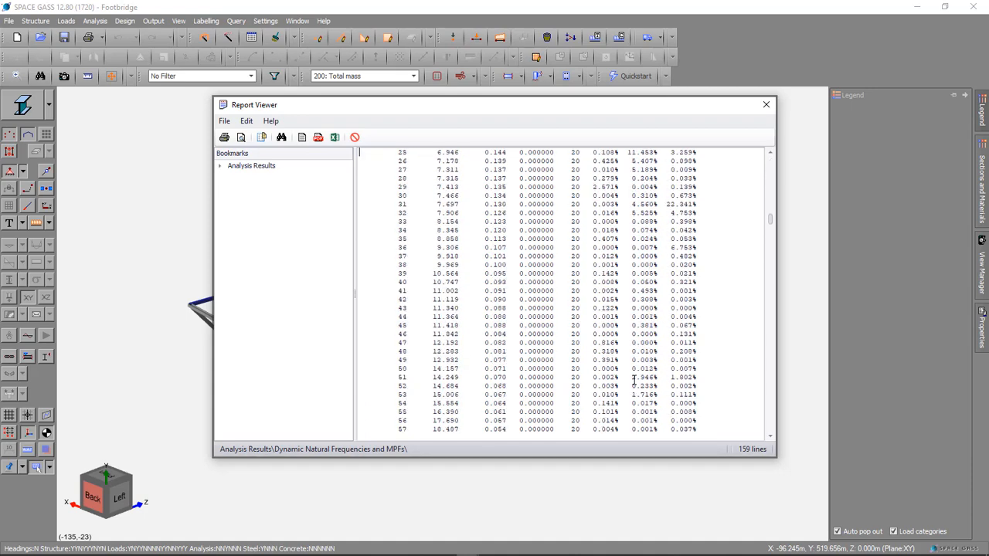
scroll(635, 380, down, 19)
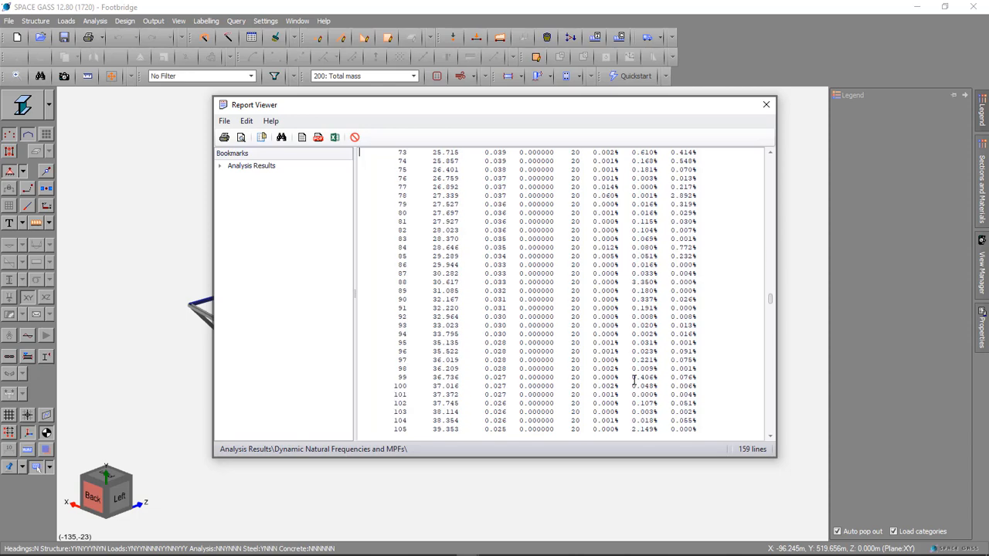
scroll(635, 380, down, 4)
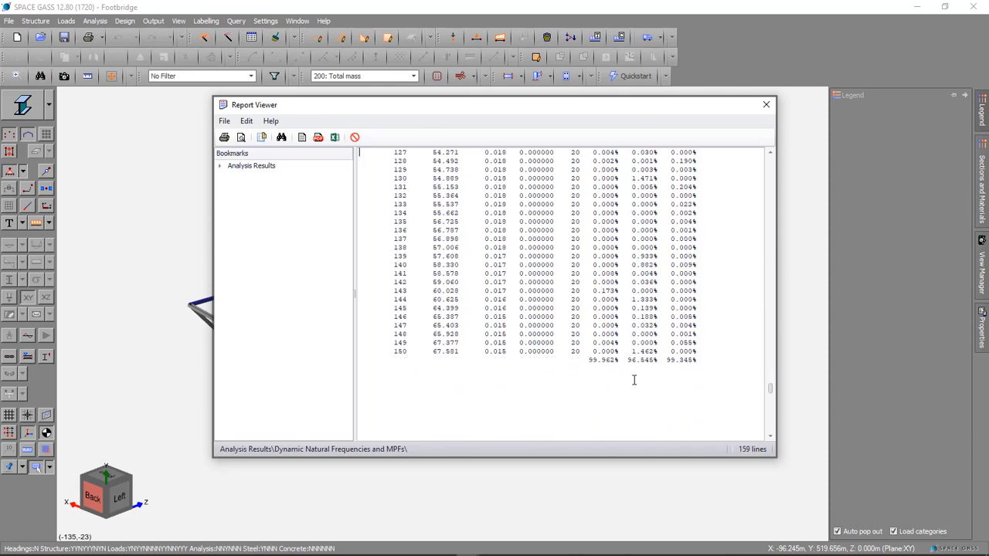
scroll(633, 380, up, 20)
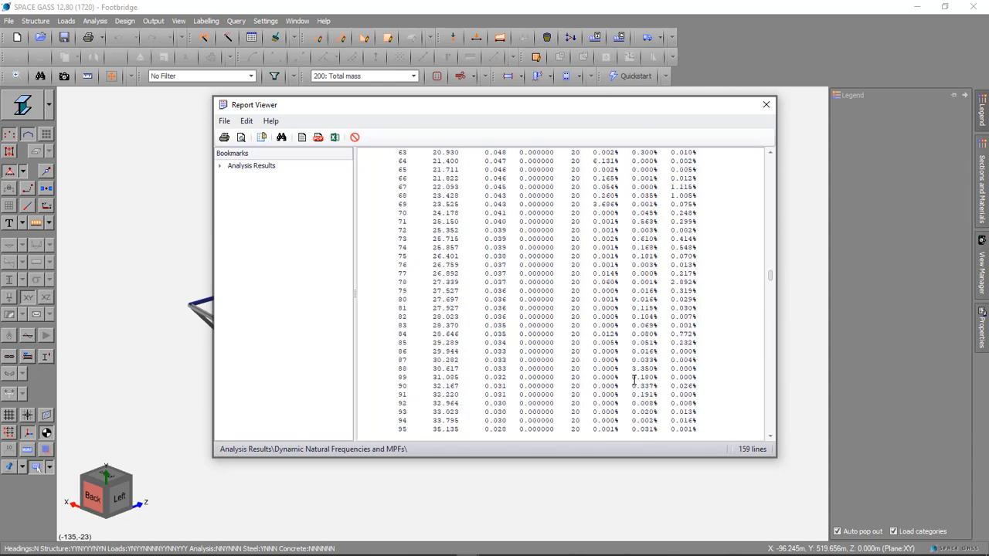
scroll(634, 380, up, 13)
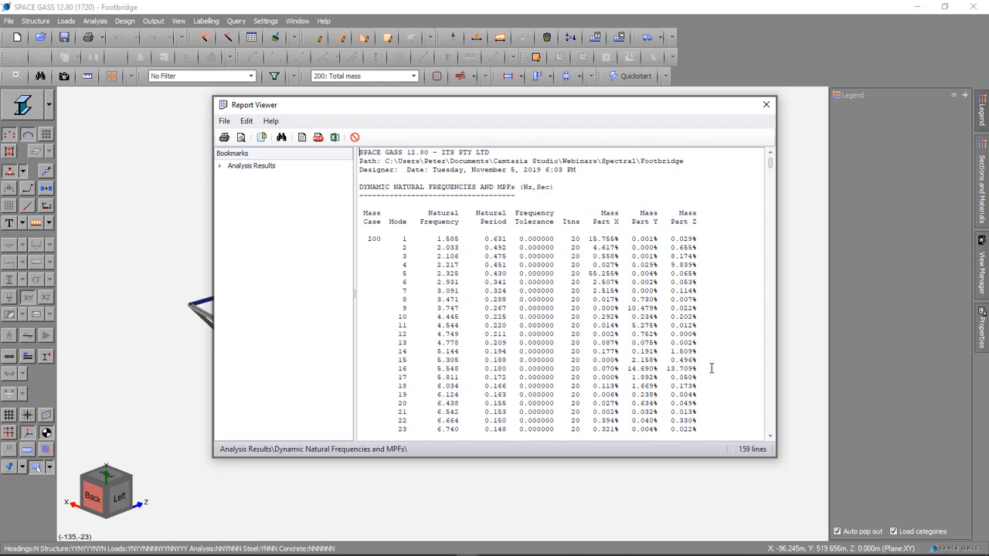
scroll(712, 368, down, 2)
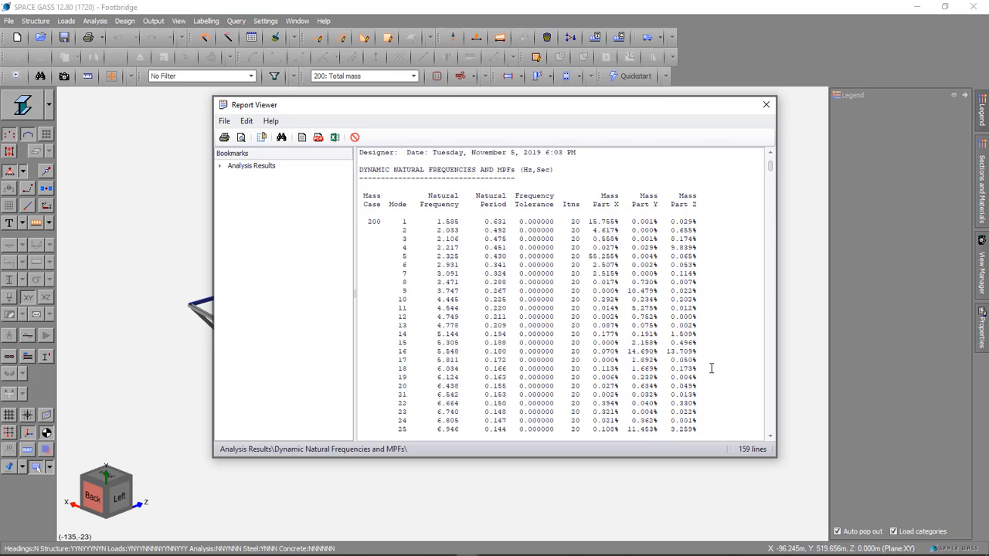
scroll(711, 367, up, 1)
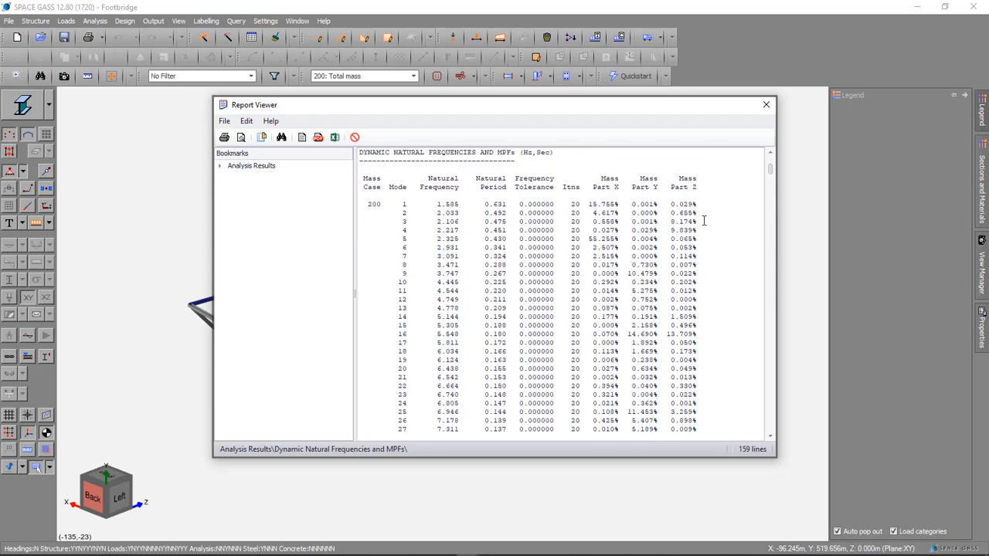
scroll(707, 336, down, 5)
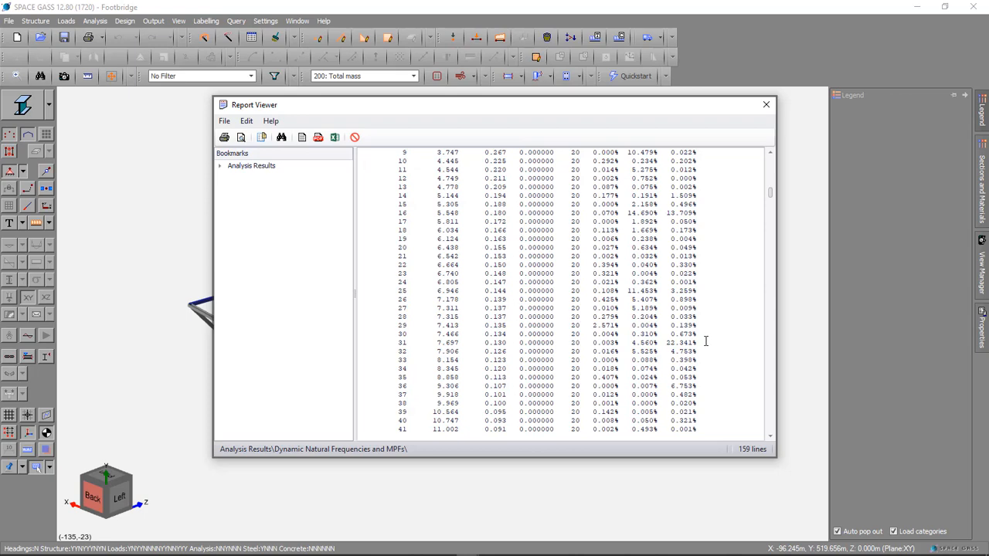
scroll(716, 366, down, 13)
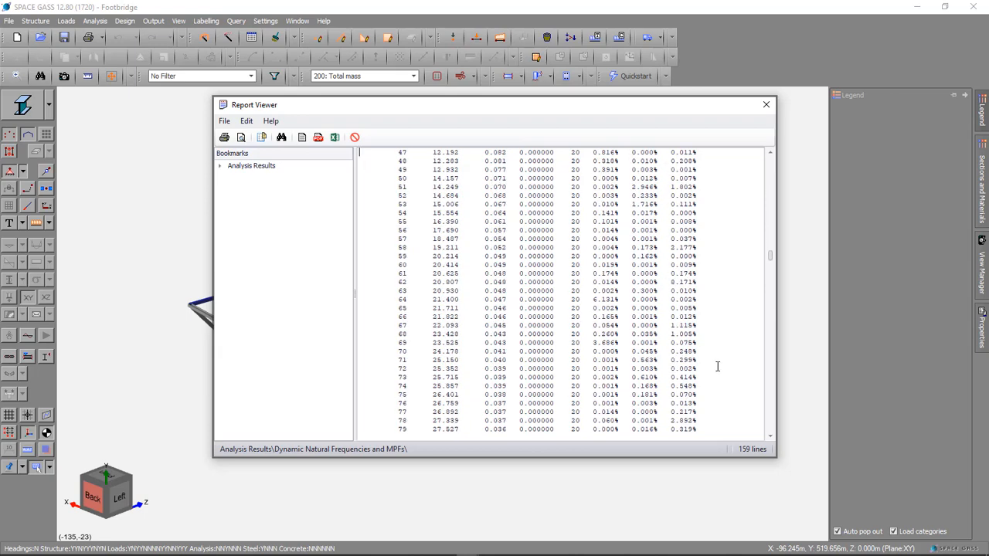
scroll(717, 366, down, 20)
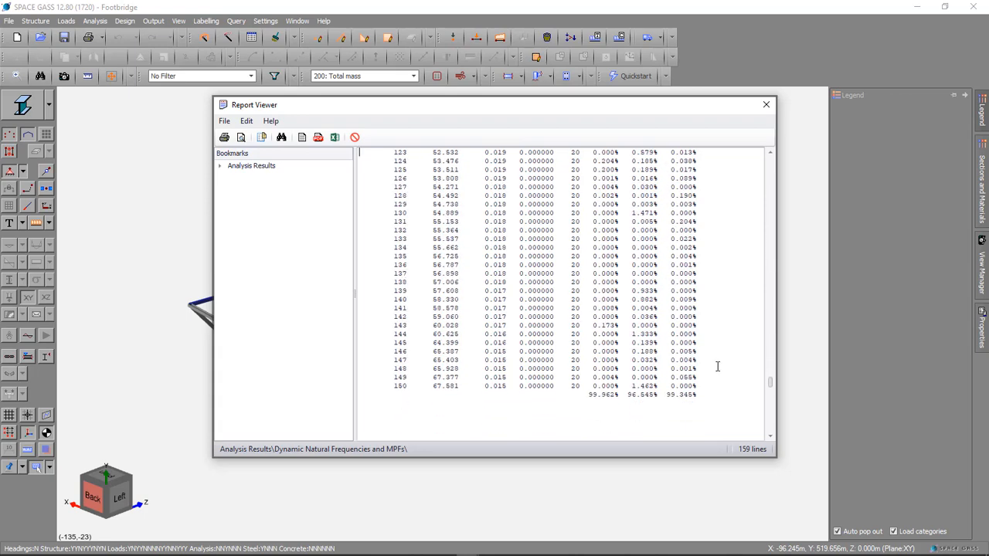
scroll(717, 366, down, 2)
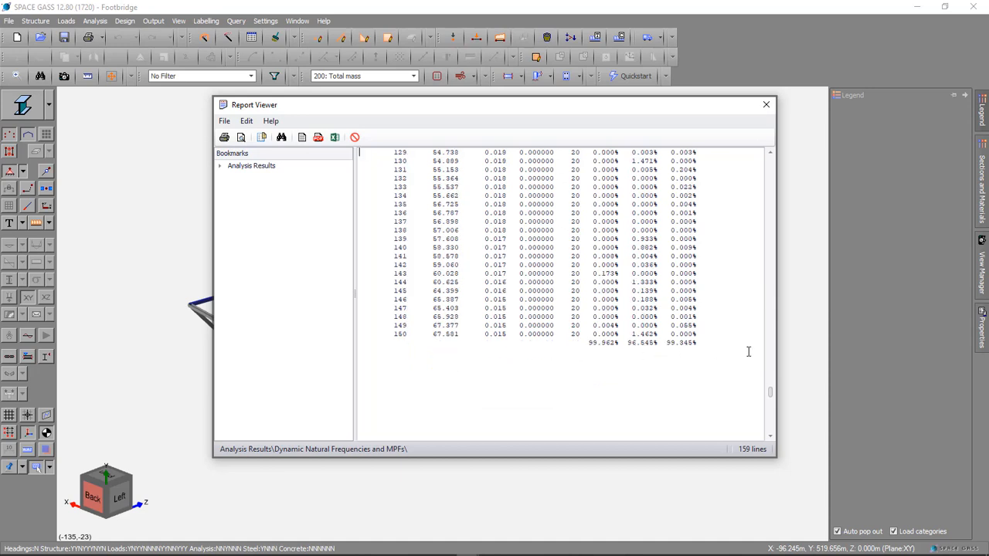
click(766, 104)
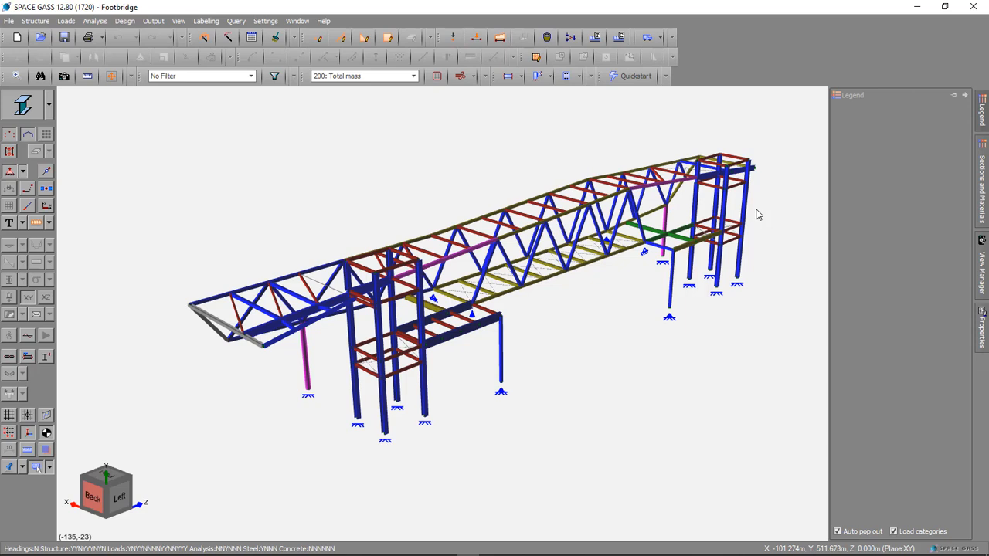
Add load case 301 to the Spectral Loads datasheet with mode list 1-150
click(252, 38)
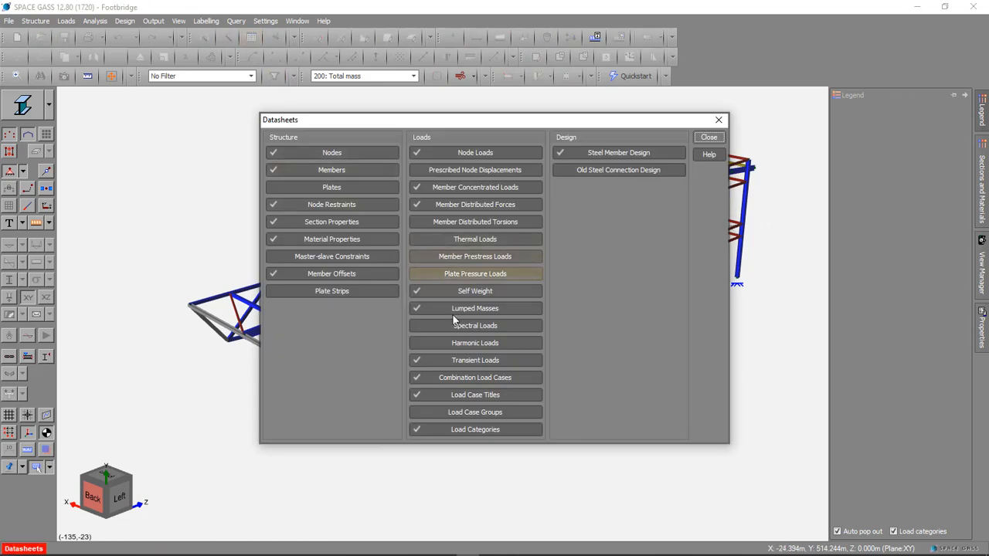
click(470, 323)
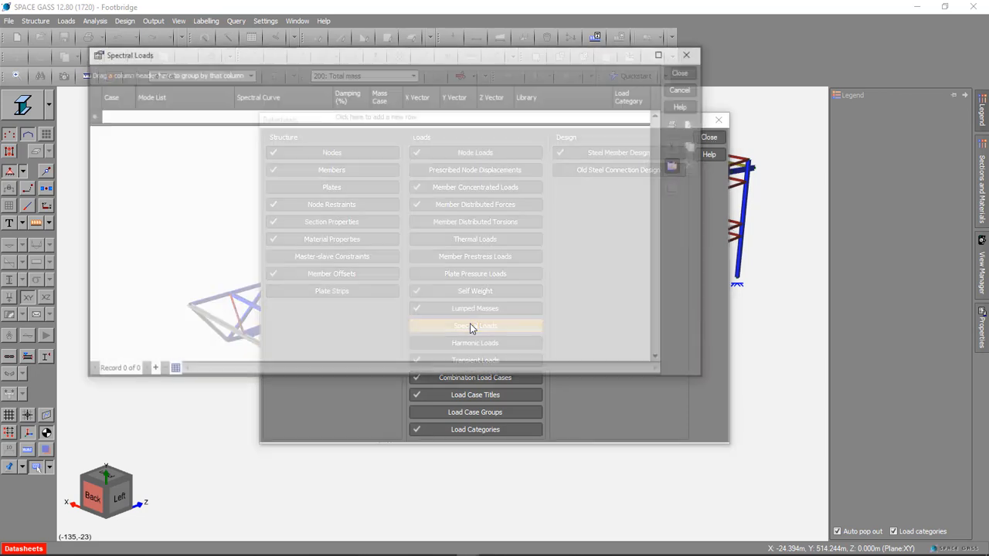
click(112, 118)
text(301)
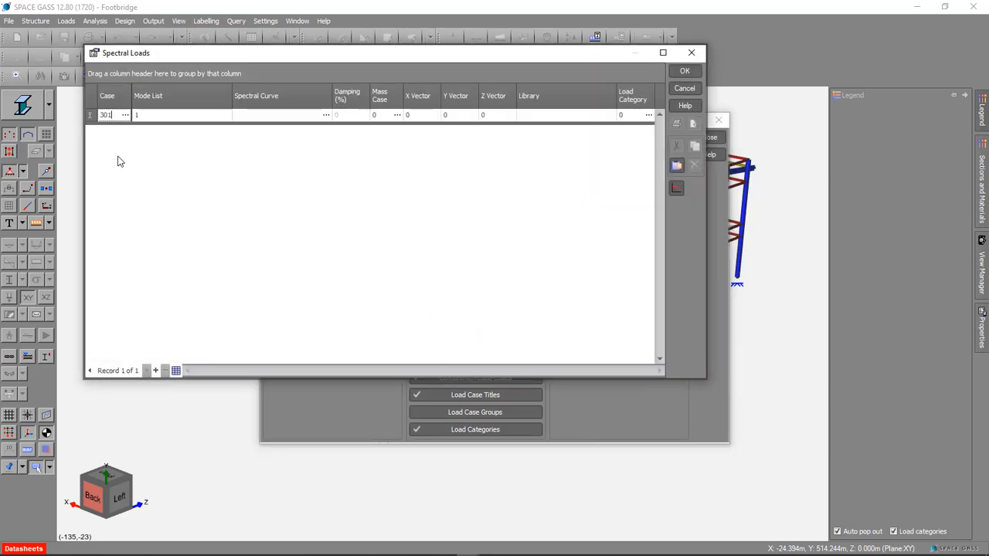
click(152, 117)
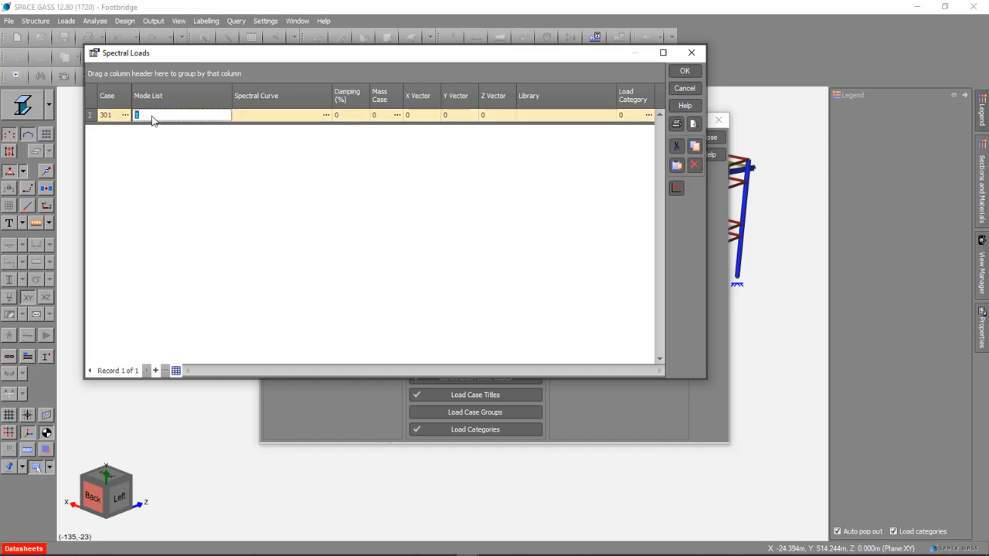
text(1-150)
Compare the AS1170-4 2007 spectral curves for the site subsoil classes and assign curve AS1170.4C to case 301
click(326, 116)
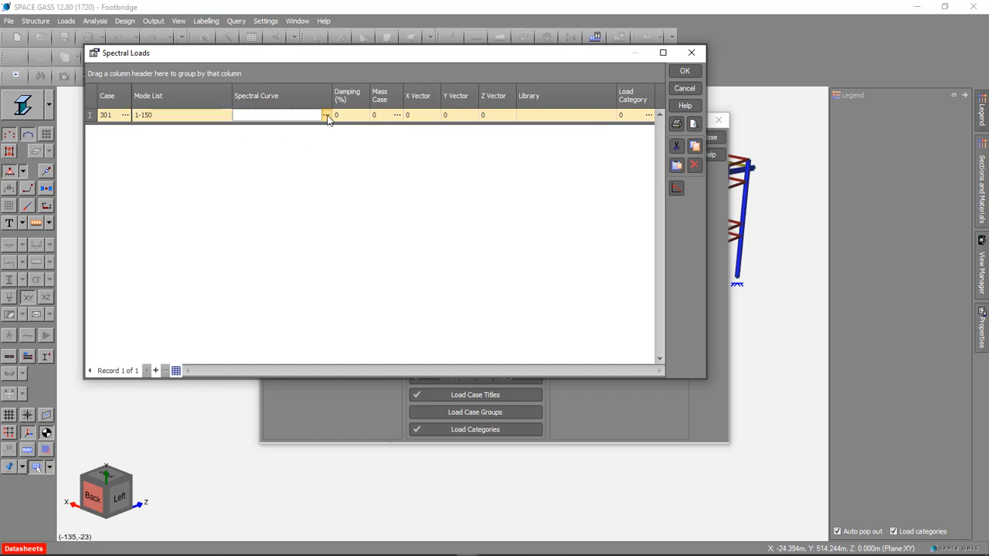
click(326, 115)
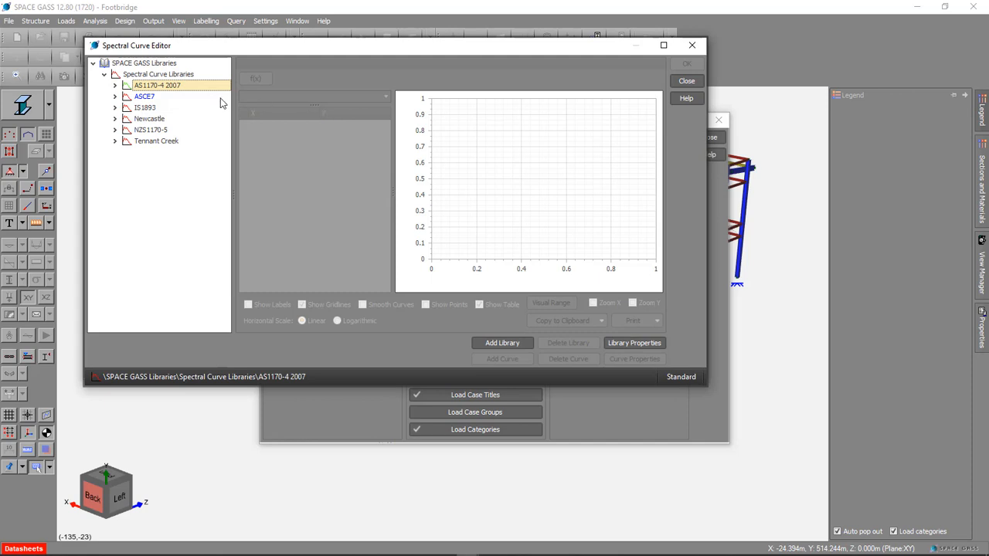
click(115, 86)
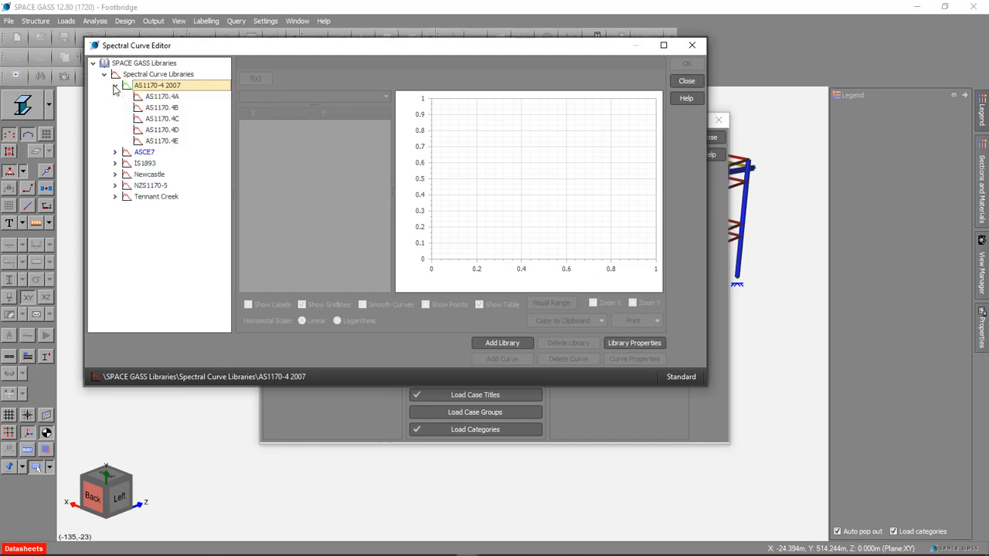
click(162, 98)
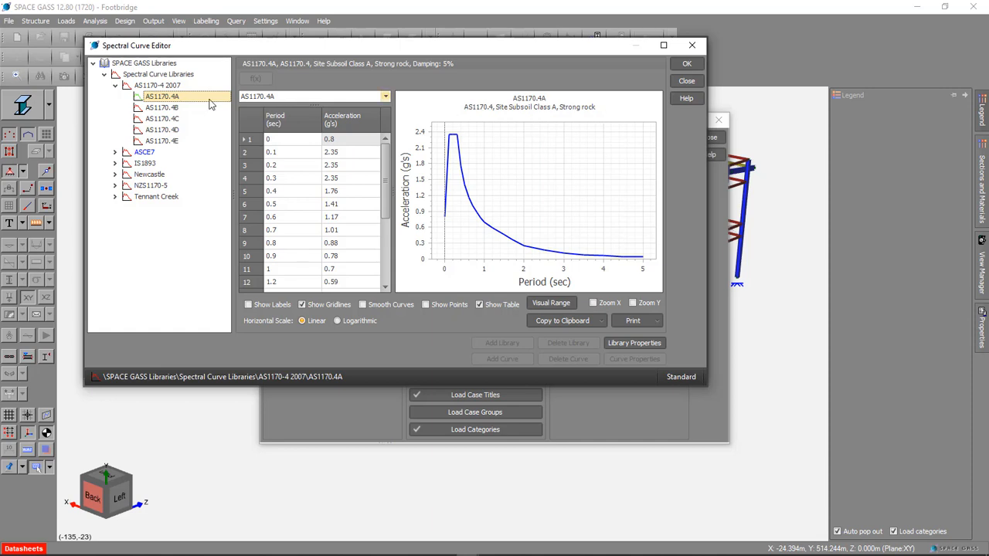
click(165, 109)
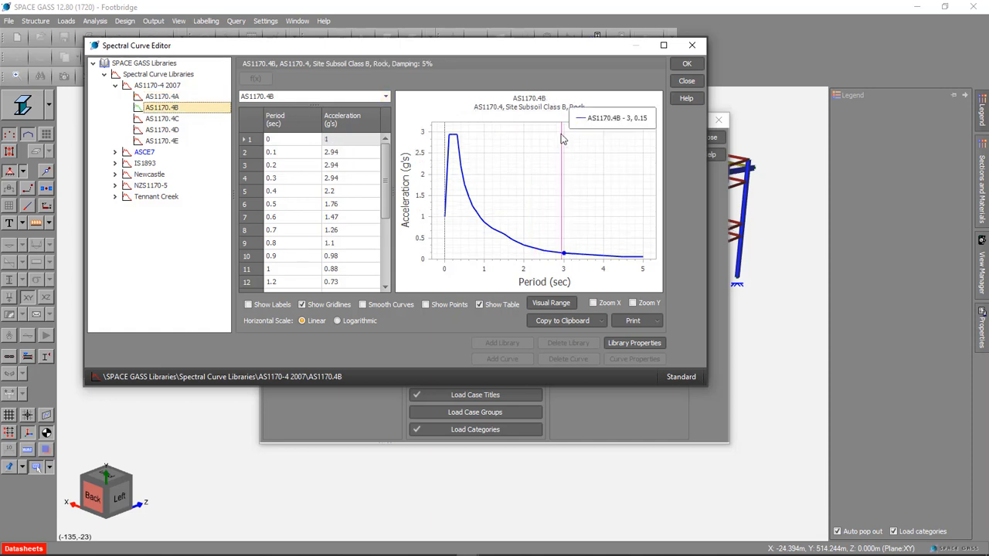
click(163, 119)
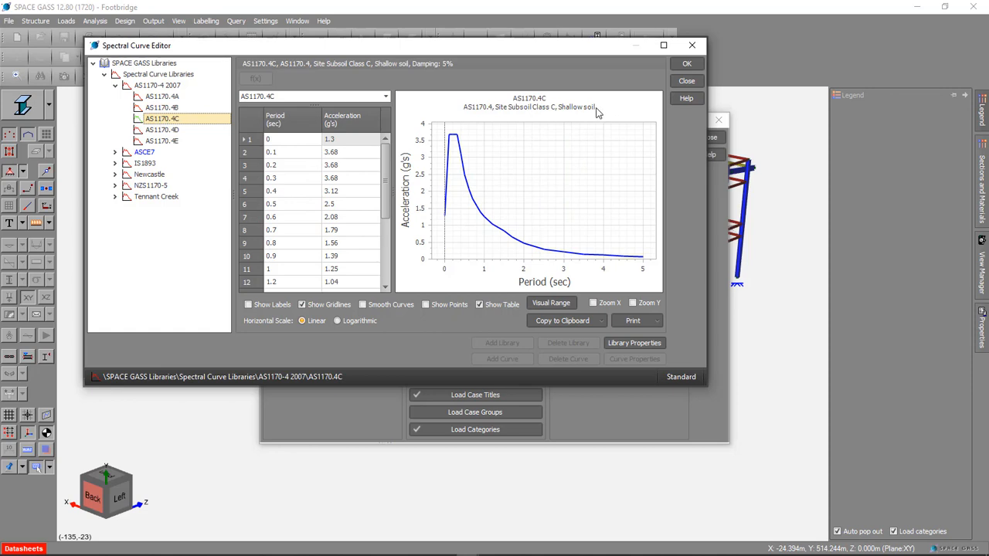
click(170, 143)
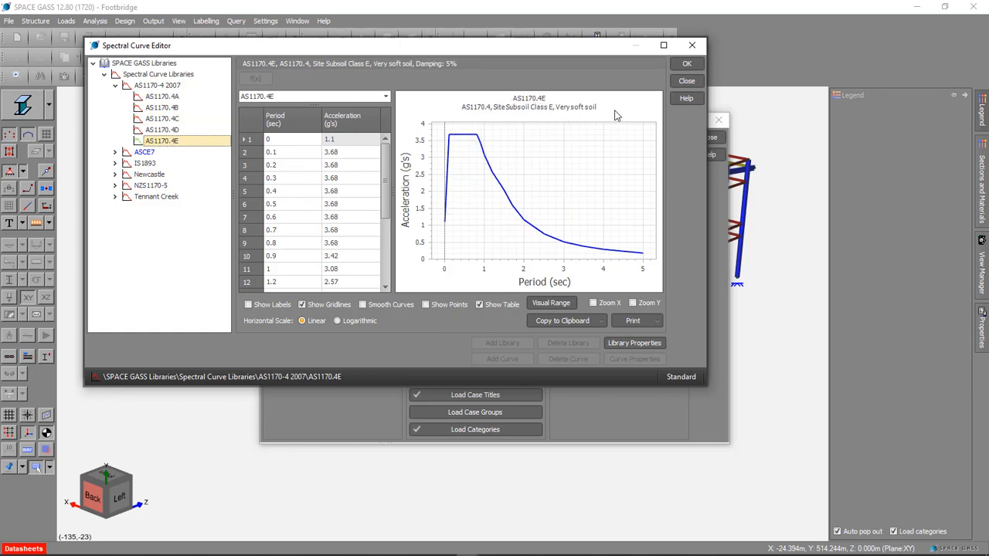
click(163, 121)
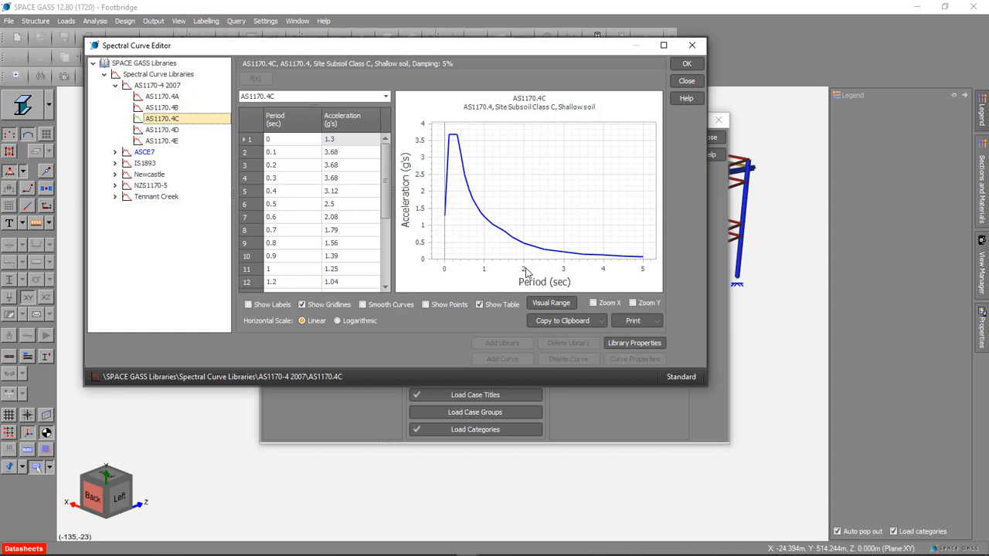
mouse_move(524, 246)
click(698, 68)
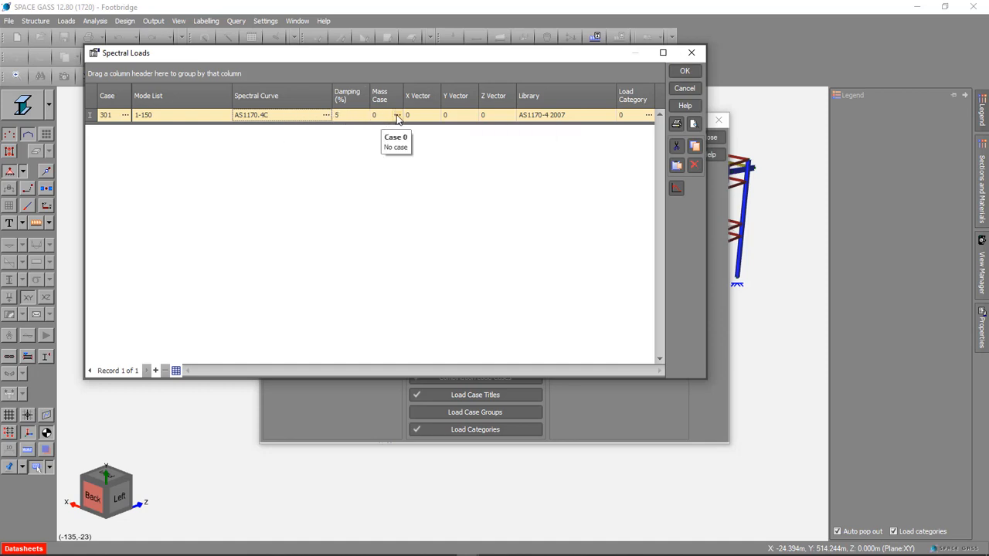
Assign load case 200: Total mass as the mass case of spectral case 301 and set its X vector to 1
click(397, 114)
drag(440, 172, 452, 249)
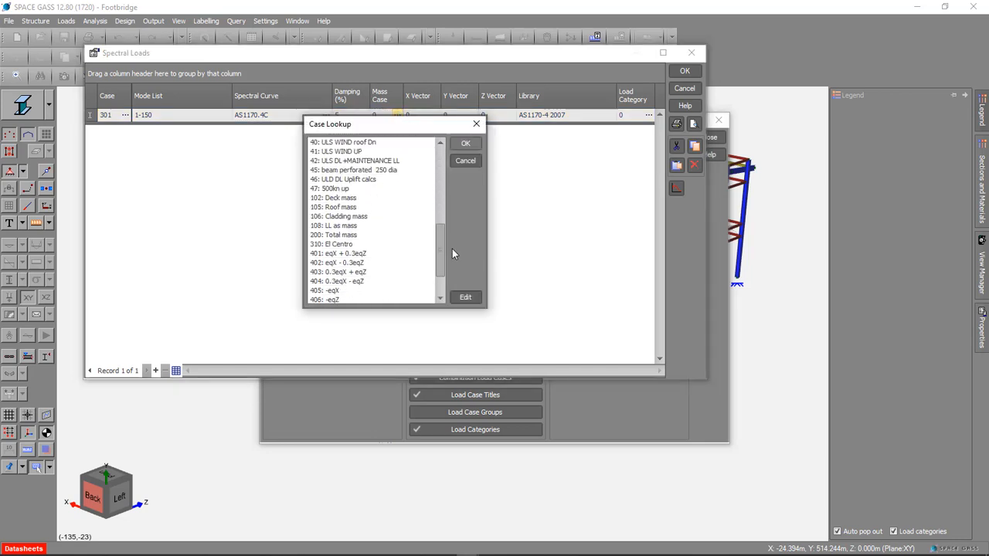
click(351, 237)
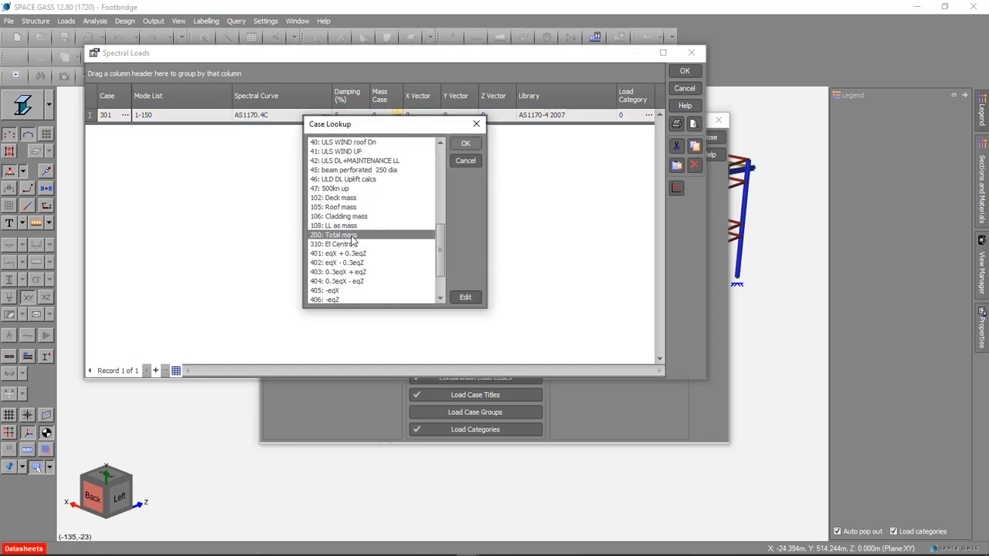
click(459, 145)
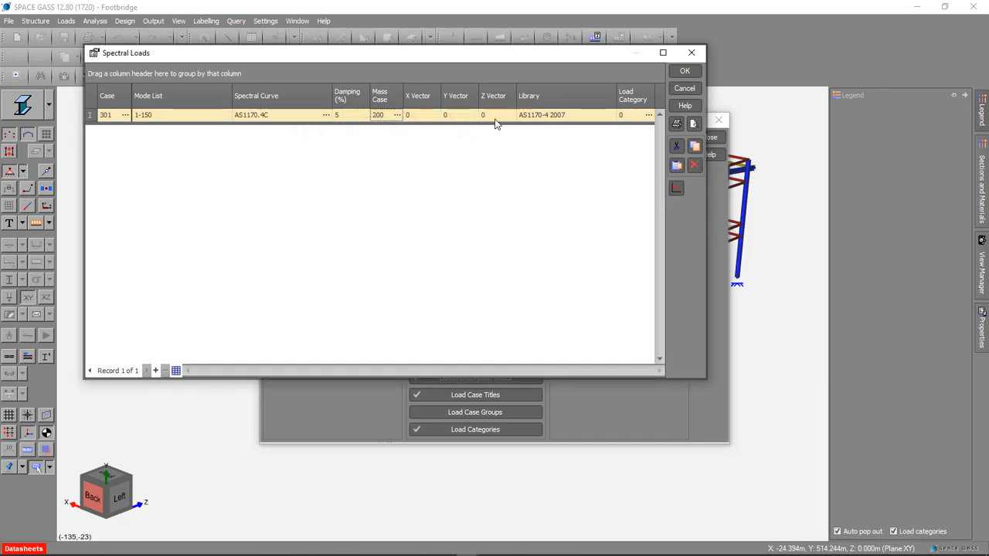
click(412, 117)
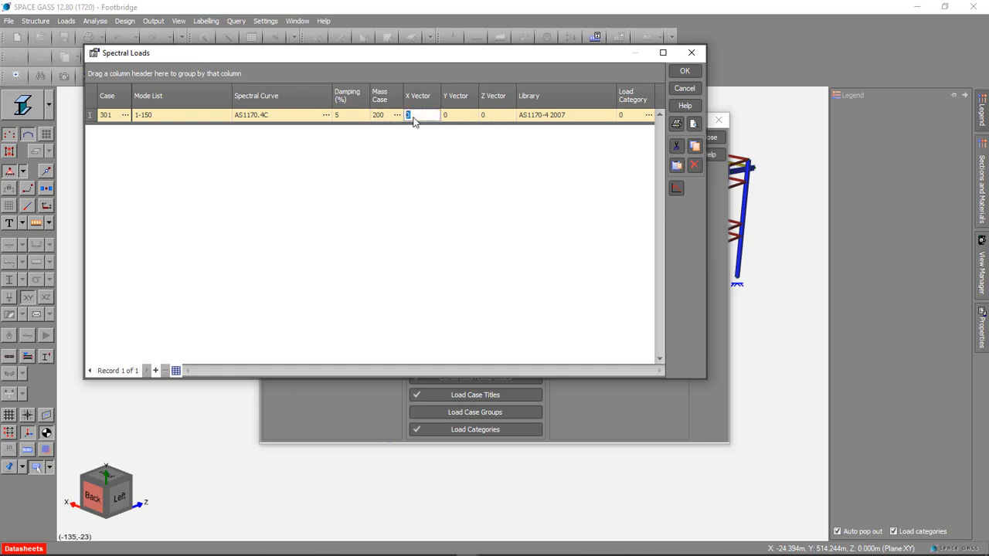
text(1)
key(Return)
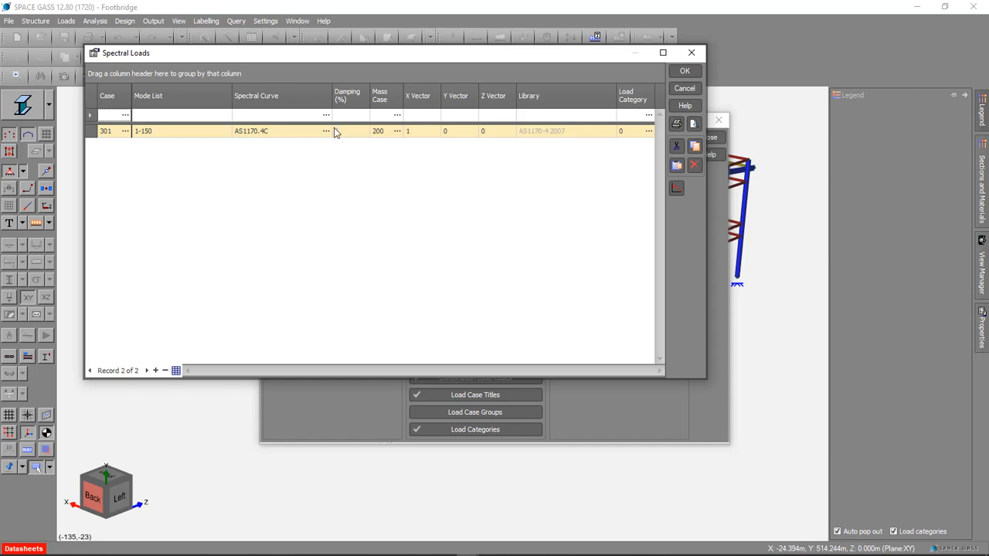
Add spectral load case 302 with the same modes, curve and mass case, X vector 0 and Z vector 1
click(112, 115)
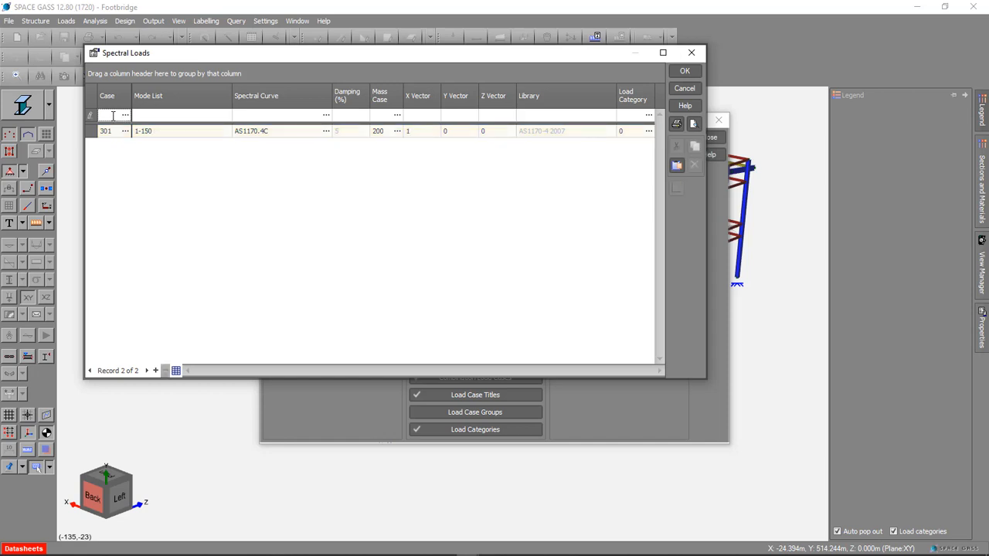
text(302)
key(Tab)
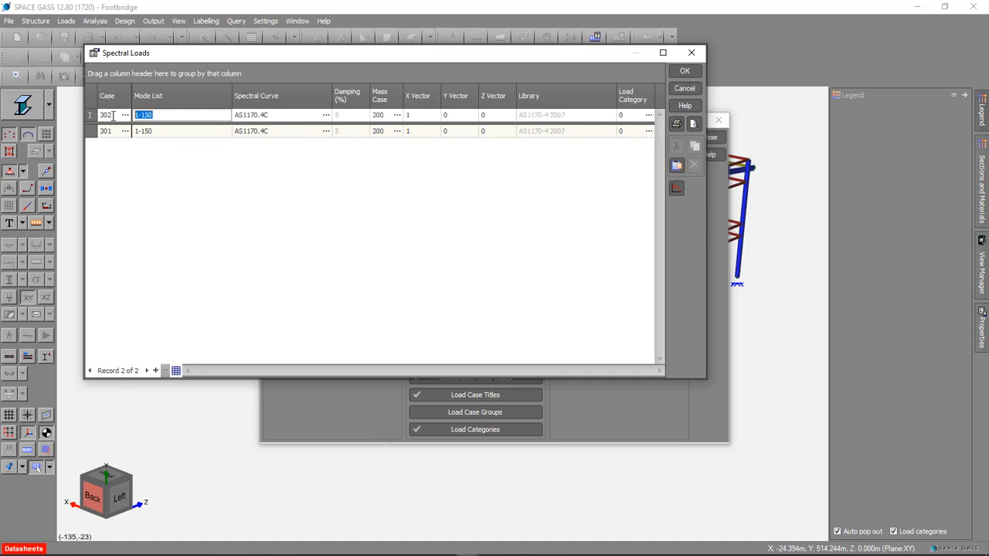
click(414, 115)
text(0)
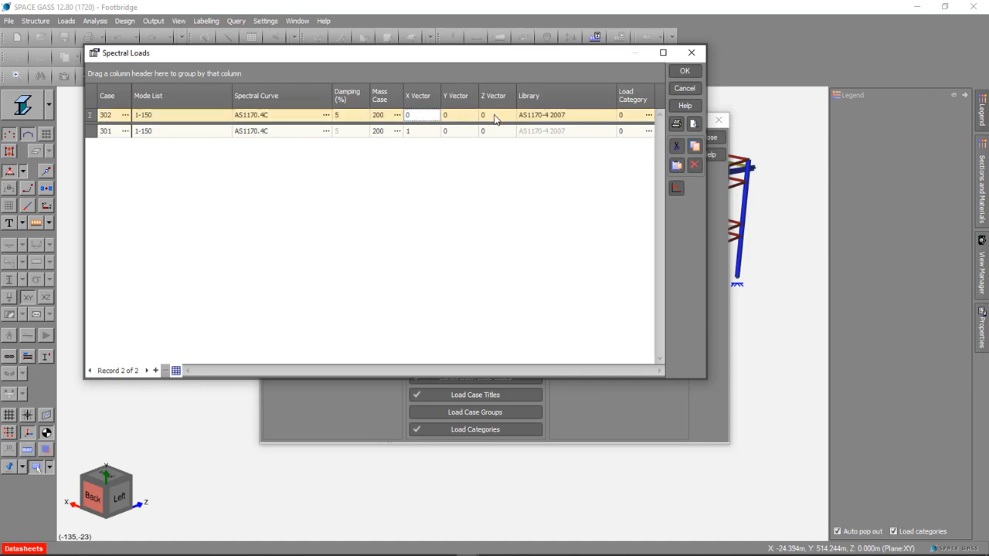
click(494, 116)
text(1)
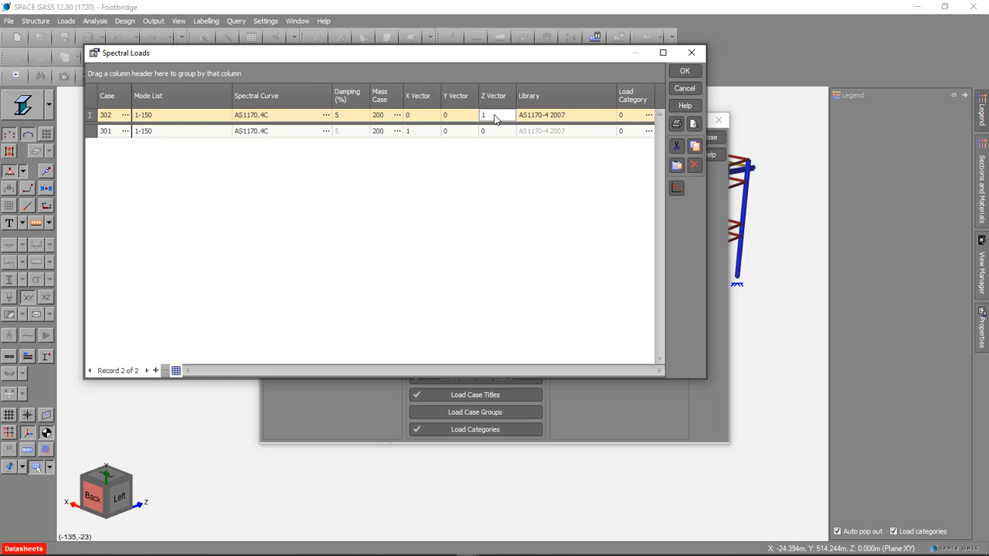
key(Return)
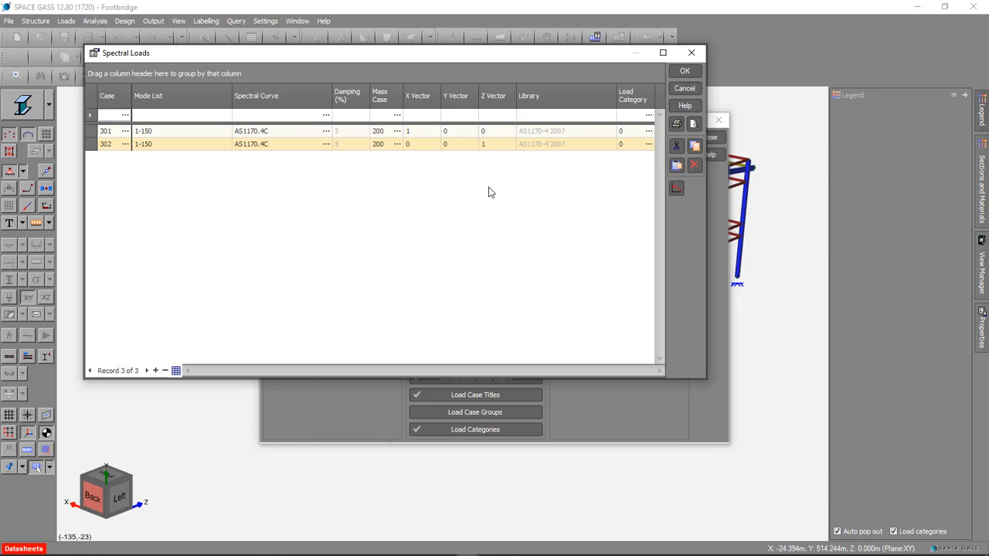
Accept the spectral loads, close the datasheets, and title load case 301 eqX and load case 302 eqZ
click(673, 74)
click(705, 137)
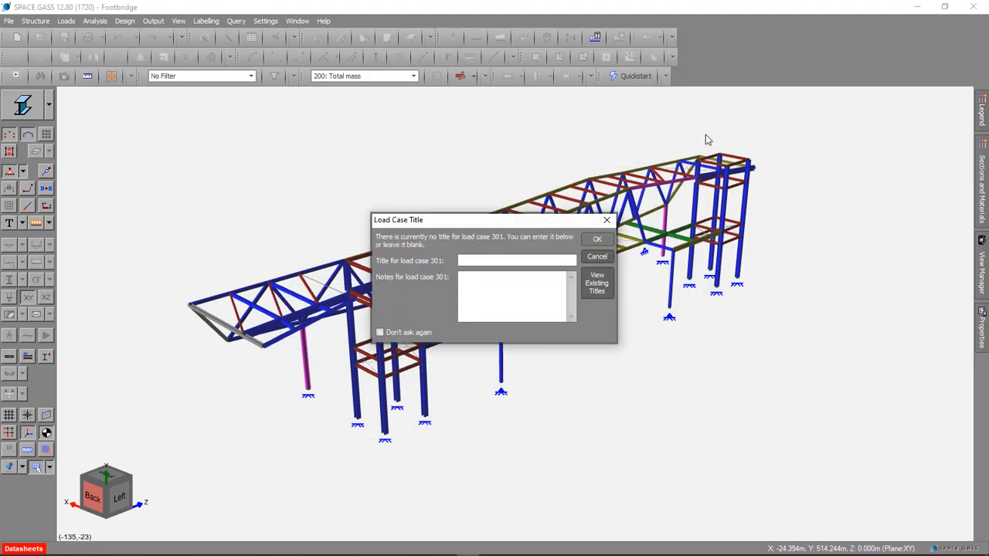
text(eqX)
key(Return)
text(eqZ)
key(Return)
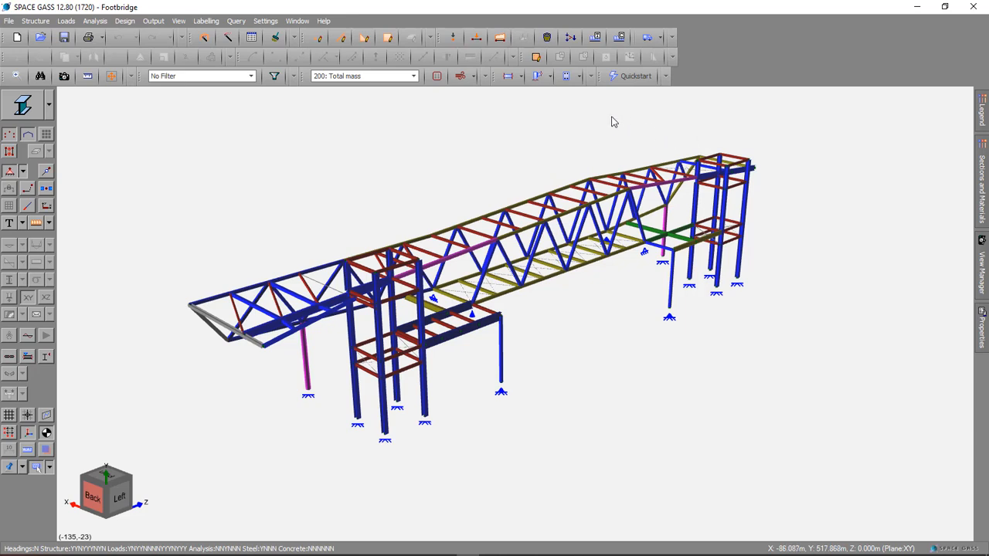
Examine the factors of the earthquake combination load cases 401 to 408 in the combination datasheet, then close it
click(570, 38)
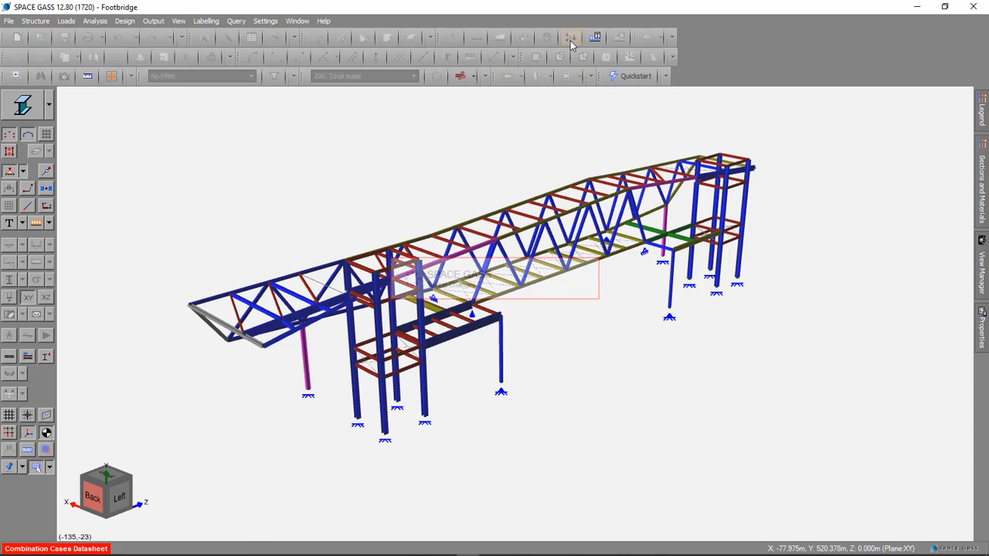
drag(625, 174, 624, 245)
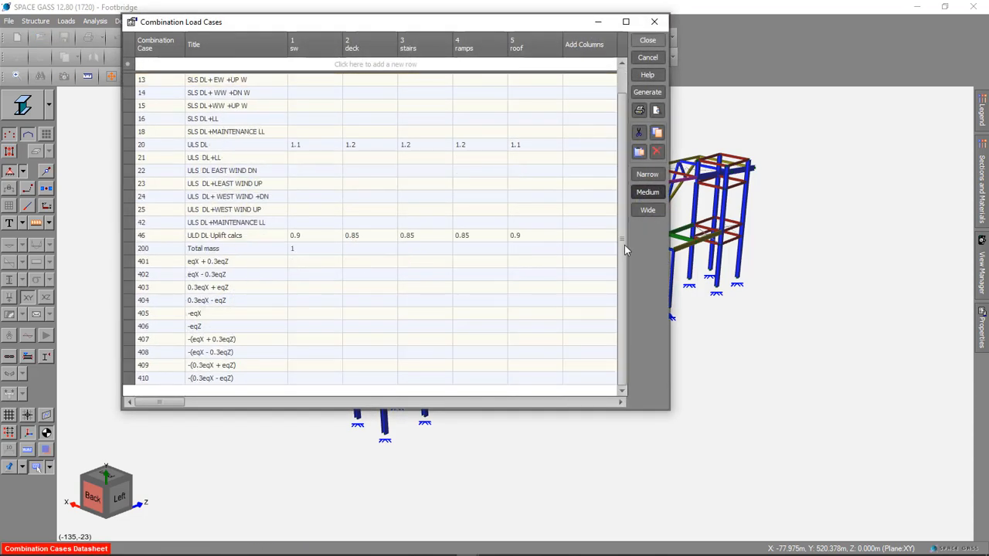
click(130, 262)
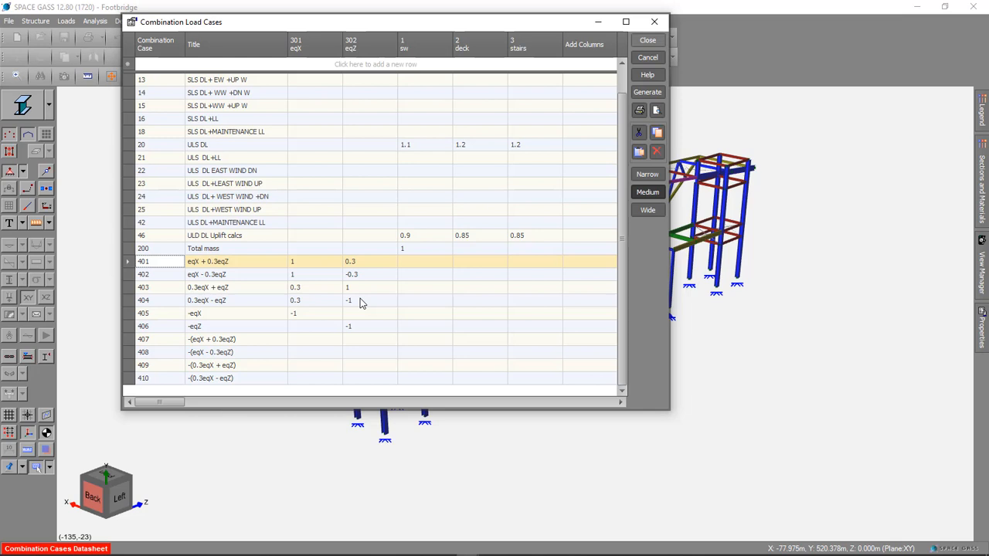
click(129, 317)
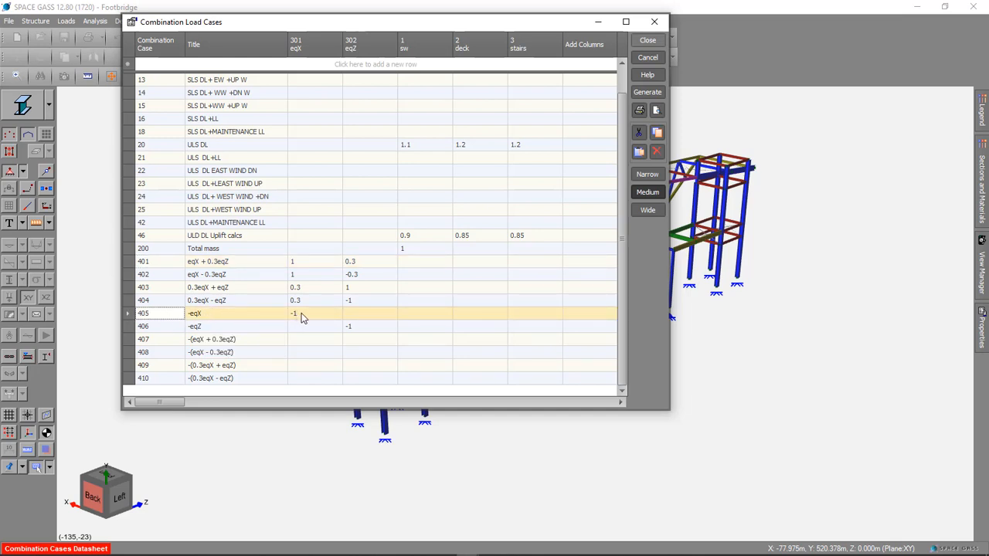
click(132, 327)
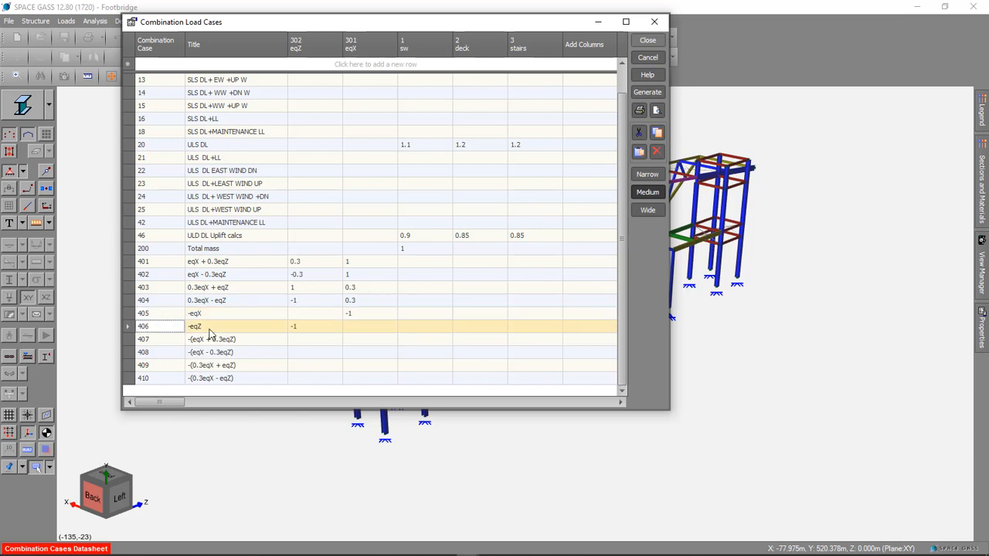
click(129, 341)
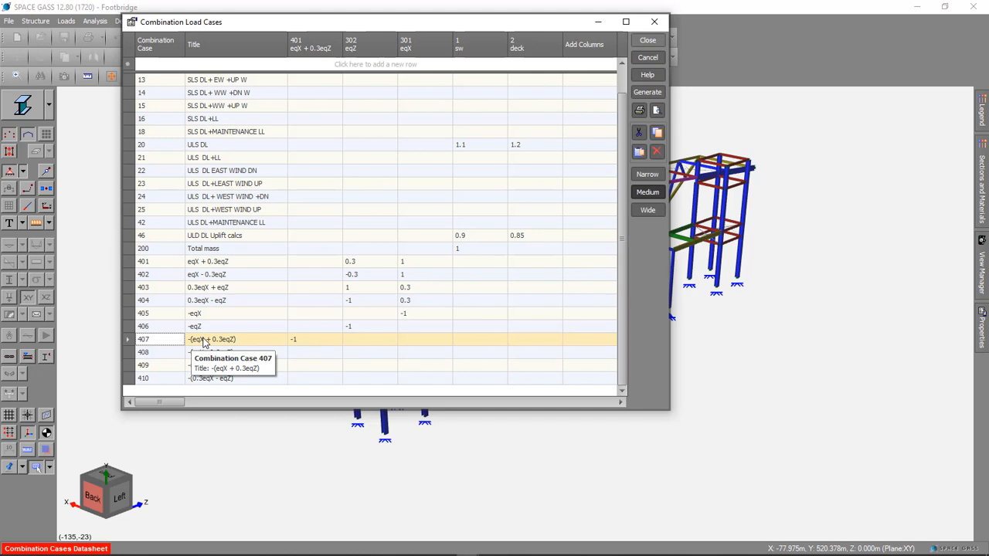
click(132, 353)
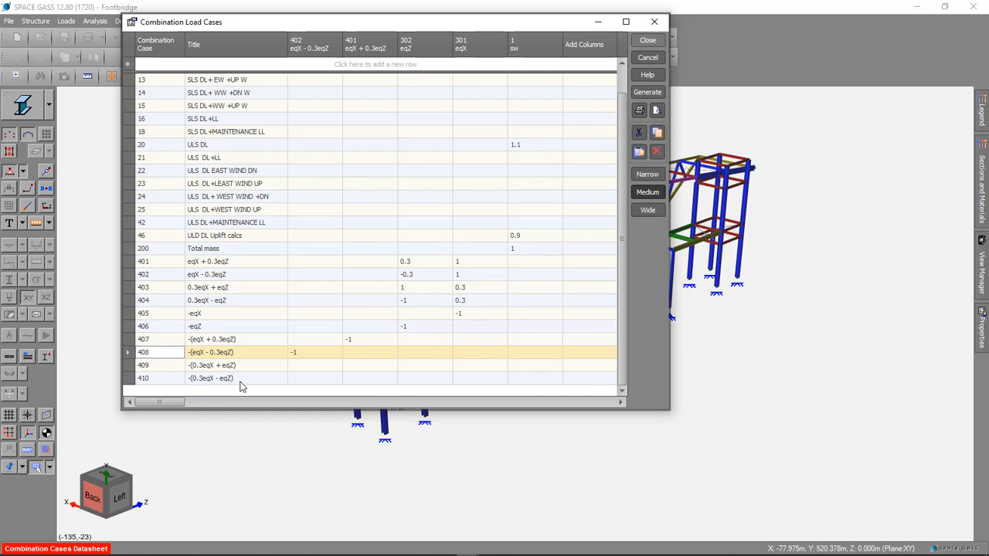
click(643, 42)
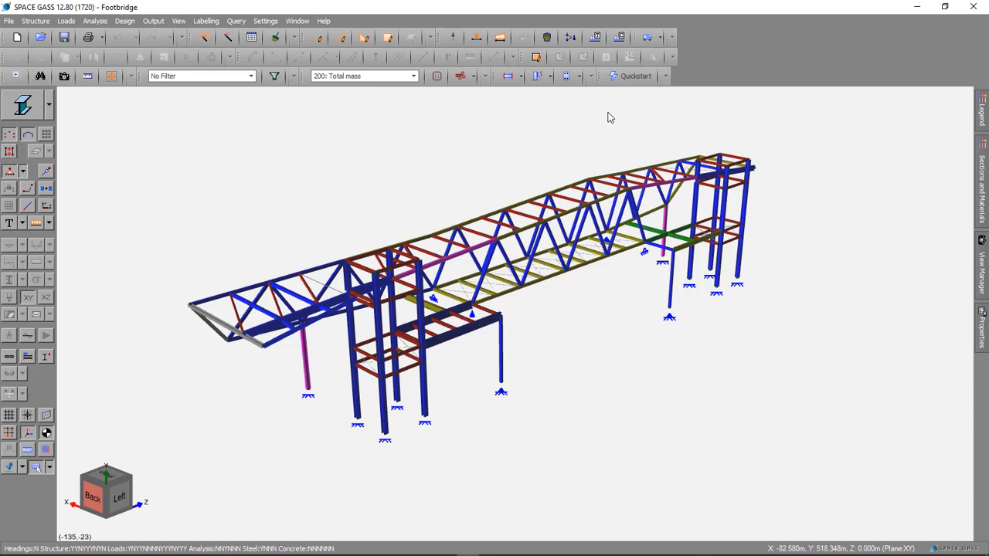
Start a spectral response analysis and review the selectable load cases, leaving the load case list blank
click(96, 21)
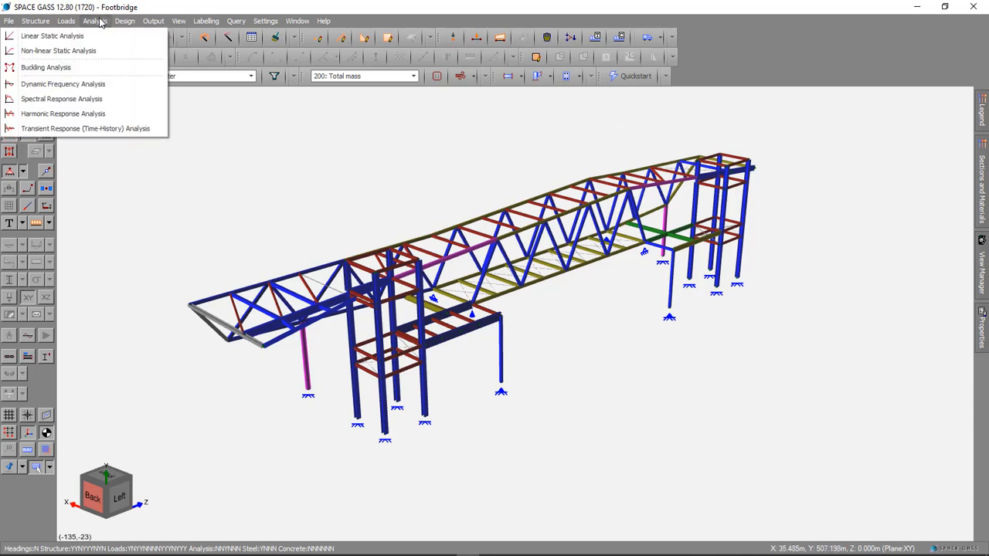
click(103, 98)
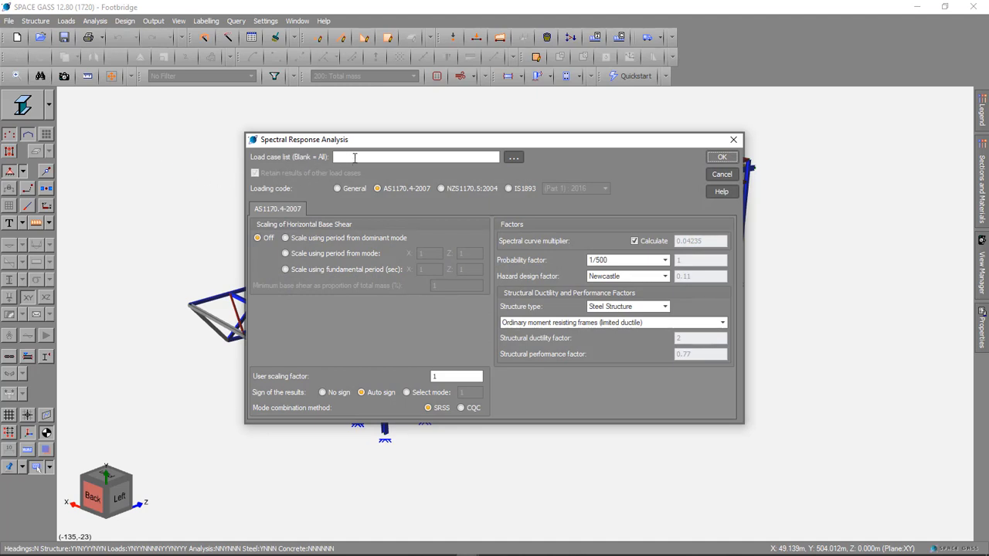
click(513, 158)
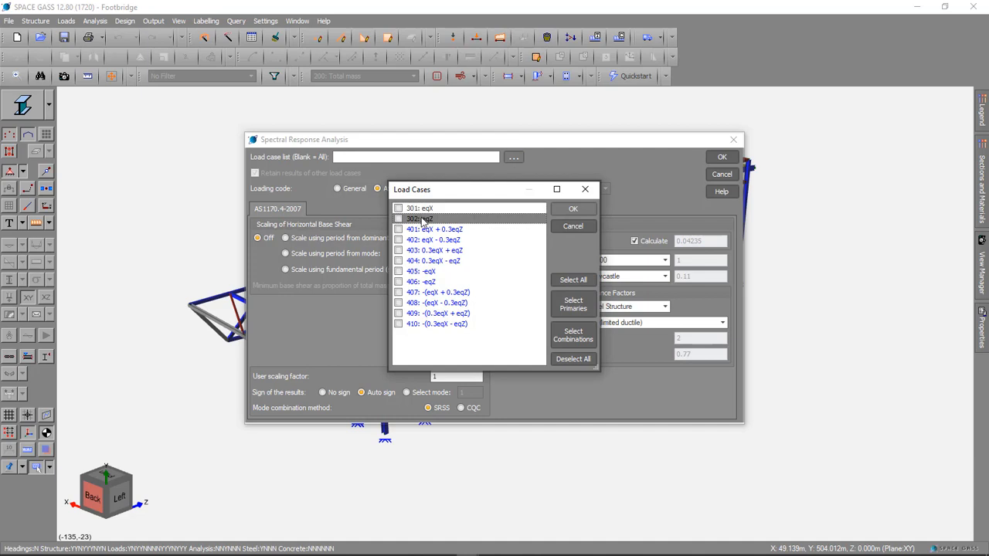
click(566, 228)
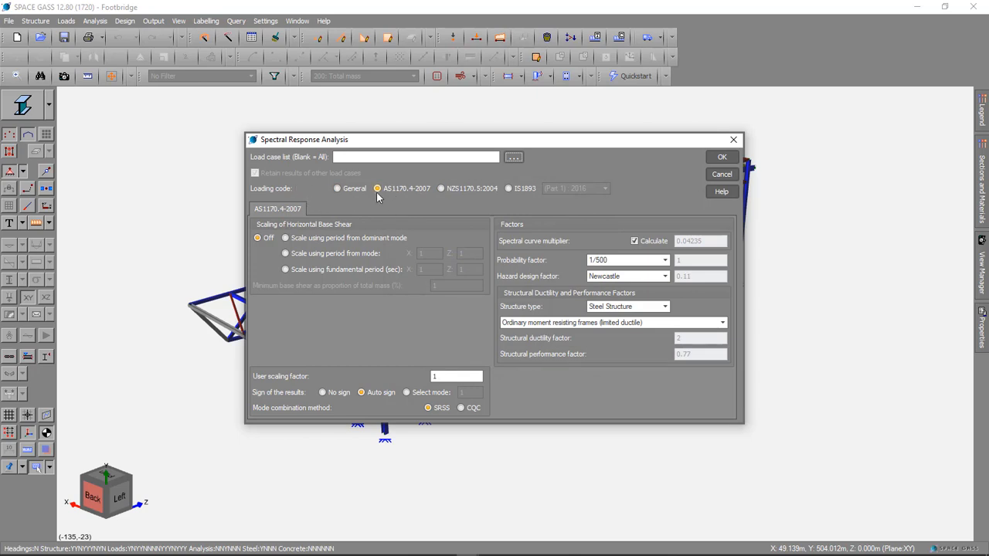
Compare the IS1893 code parts and General loading code settings, then return the loading code to AS1170.4-2007
click(509, 189)
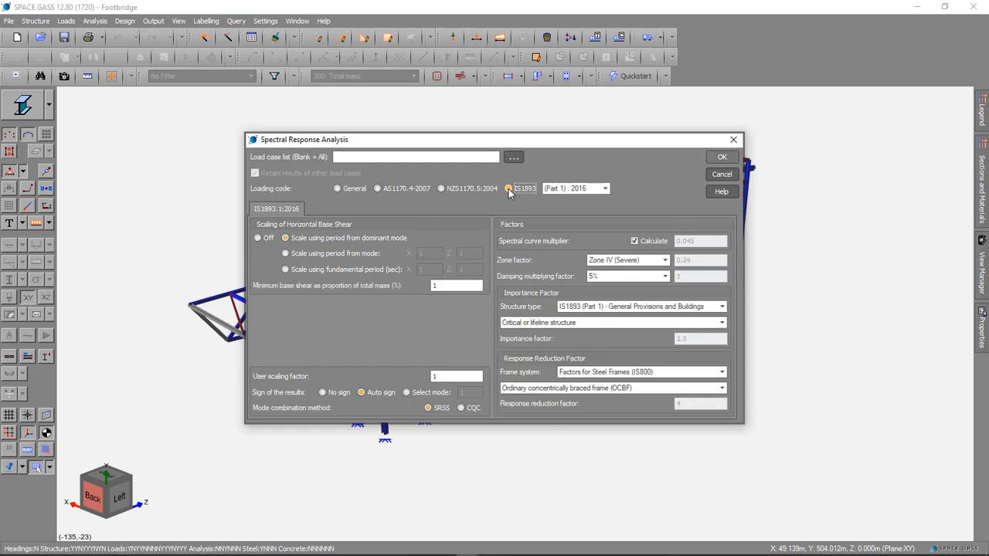
click(604, 190)
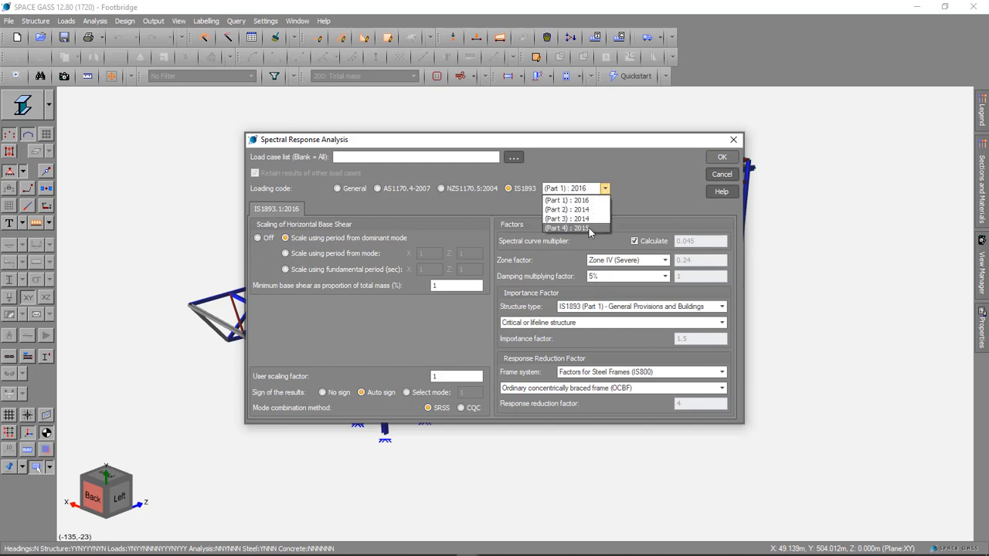
click(610, 191)
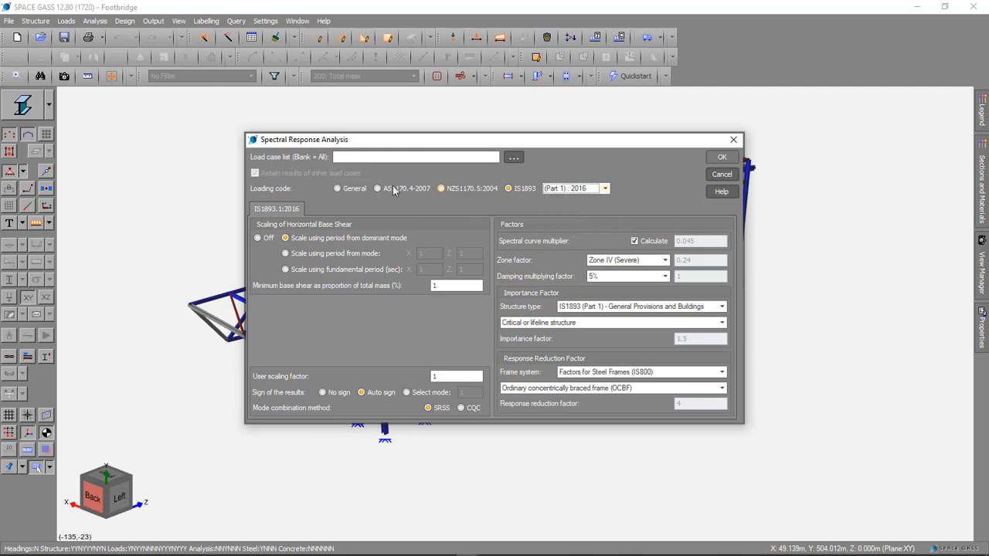
click(338, 188)
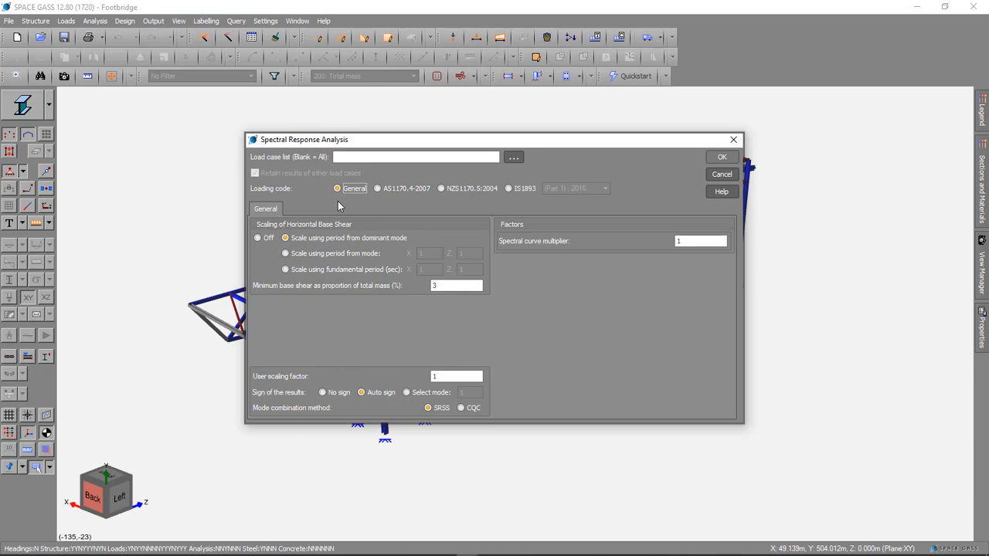
click(378, 189)
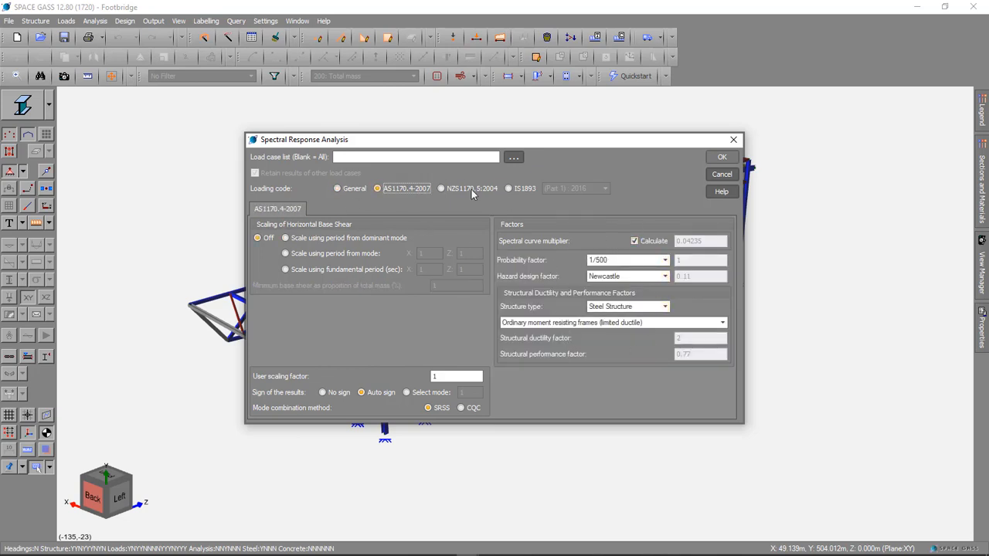
click(340, 188)
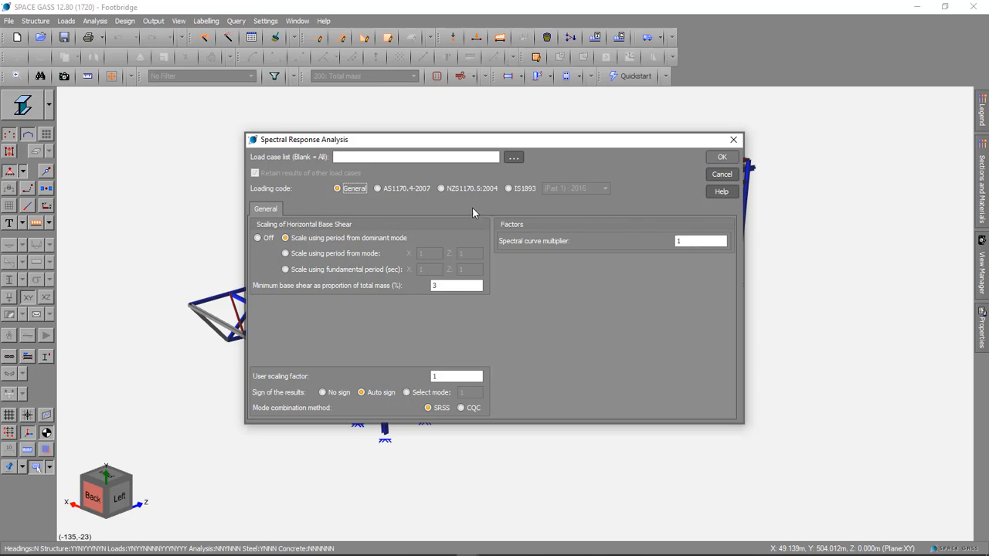
click(378, 190)
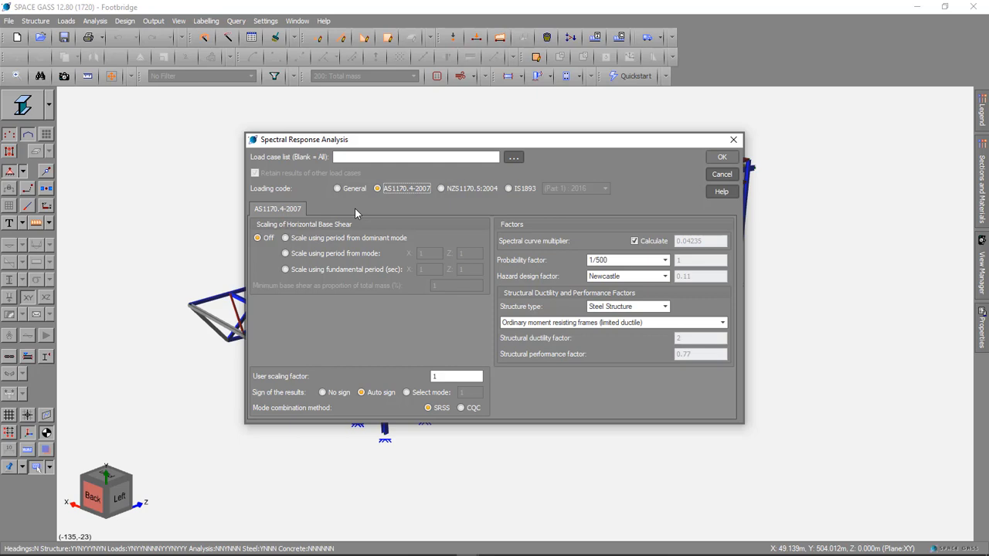
Try base shear scaling by dominant mode and by chosen mode, then set it to scale using the fundamental period
click(285, 239)
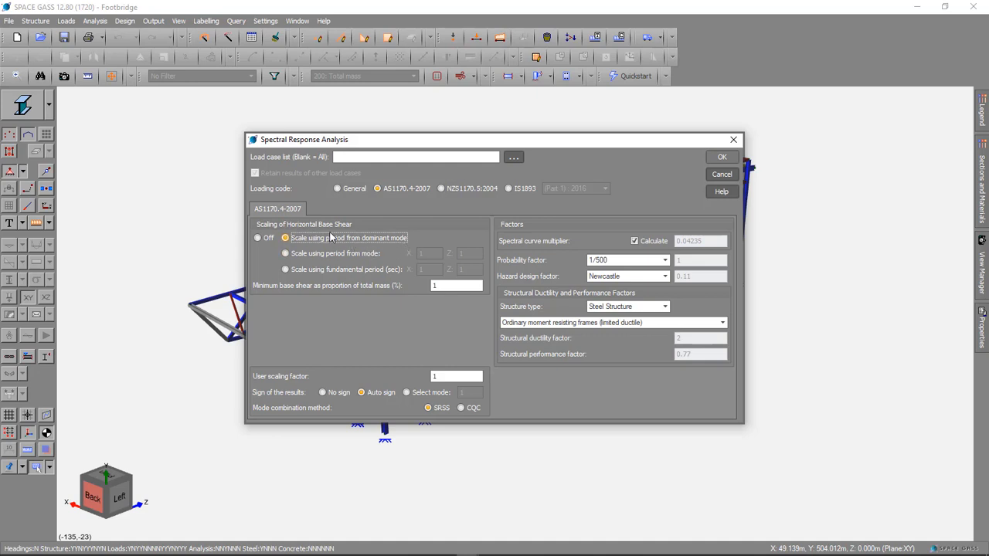
click(285, 255)
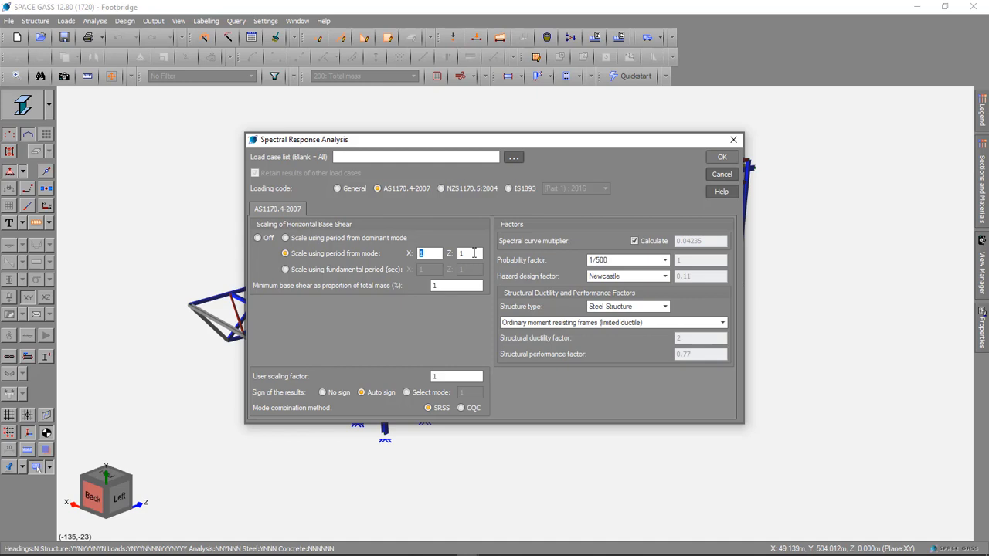
click(286, 269)
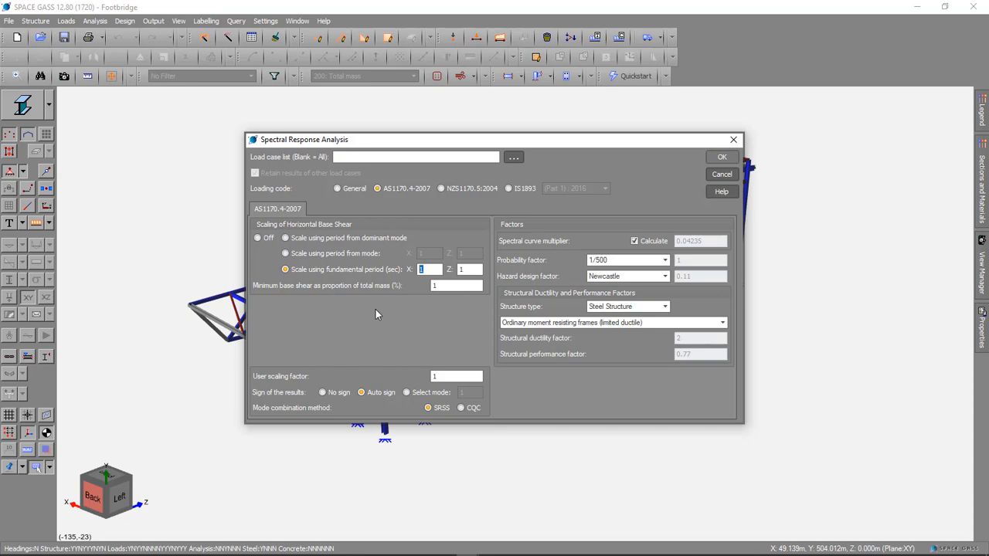
Look through the help topic on running a spectral response analysis, including its load case, loading code and base shear sections, then close it
click(720, 192)
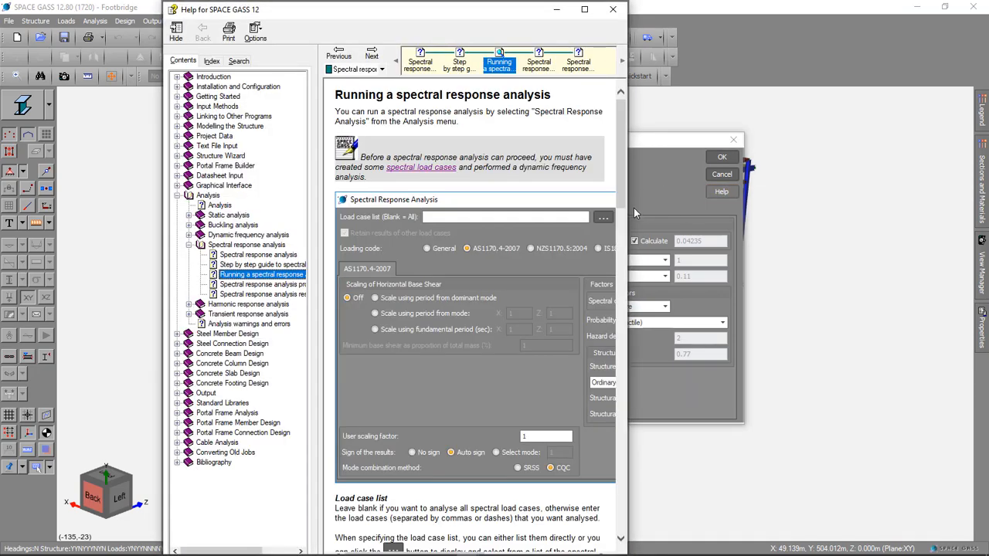
scroll(631, 217, down, 5)
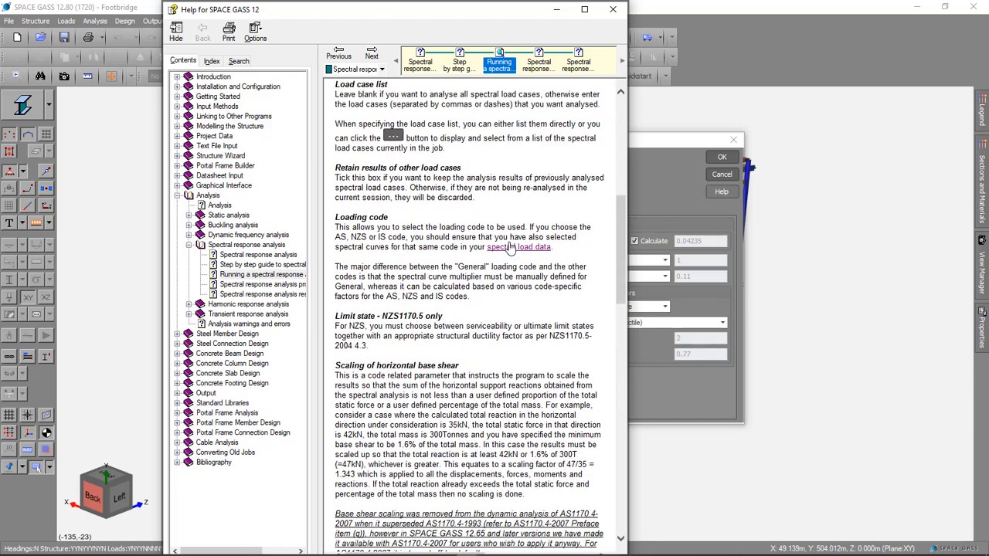
scroll(508, 241, up, 4)
scroll(508, 241, down, 6)
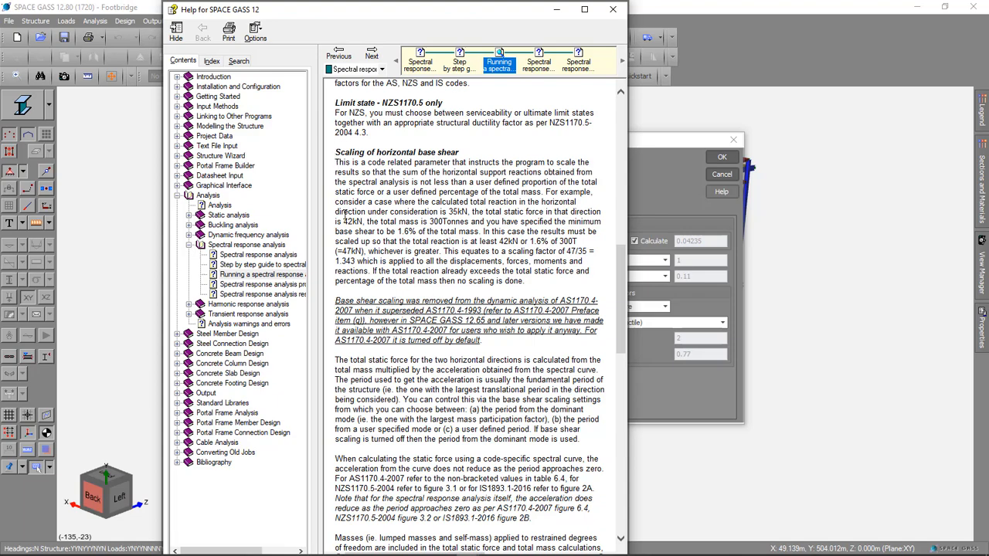
scroll(350, 395, down, 9)
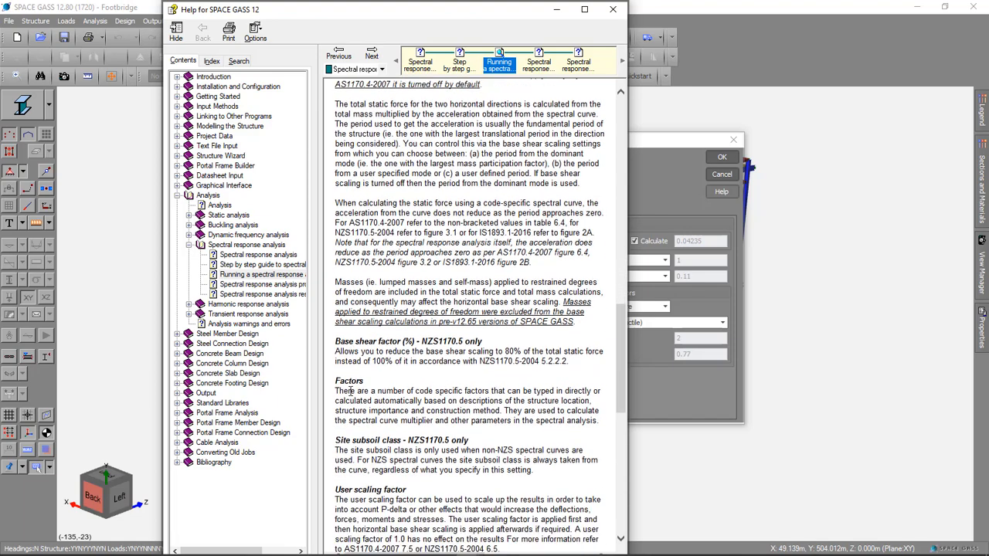
scroll(350, 391, up, 20)
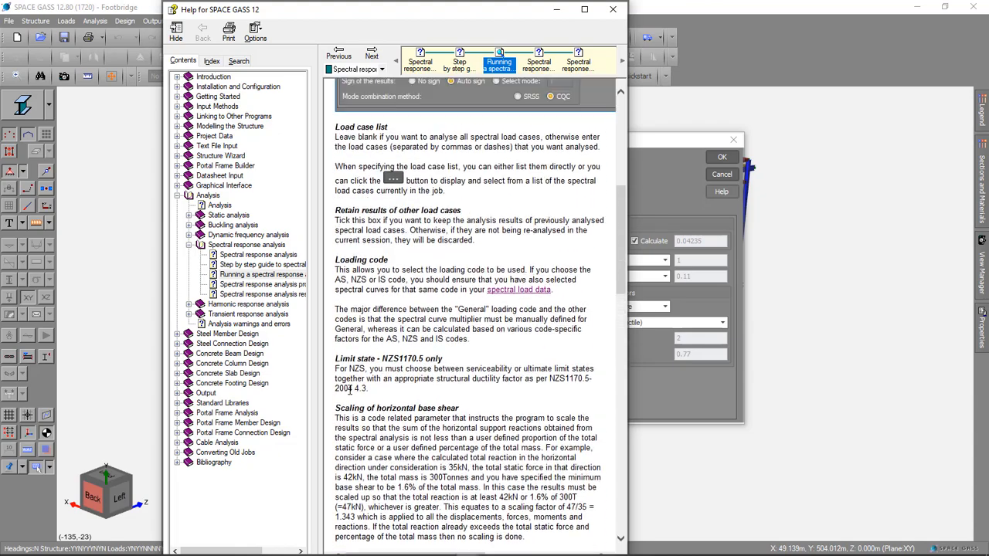
scroll(349, 390, up, 7)
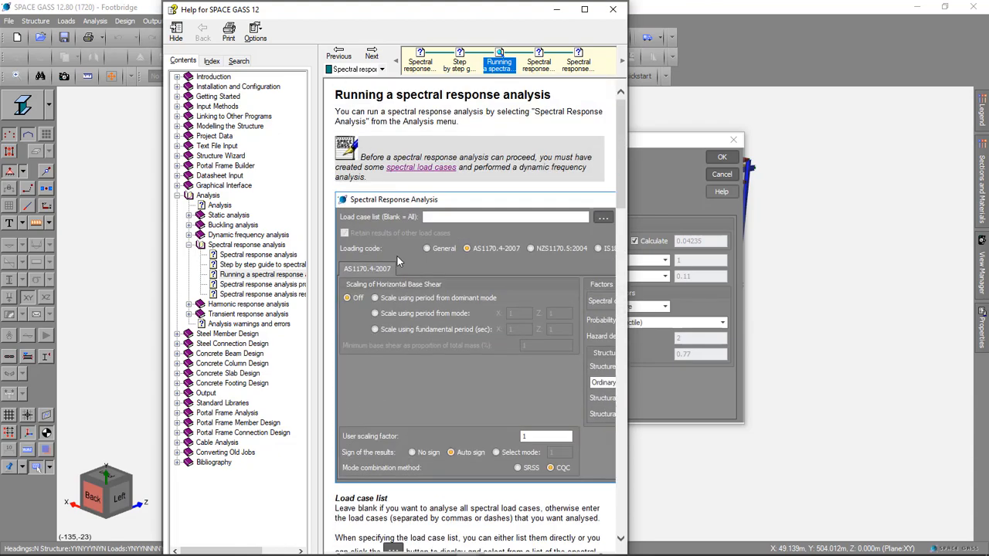
click(614, 10)
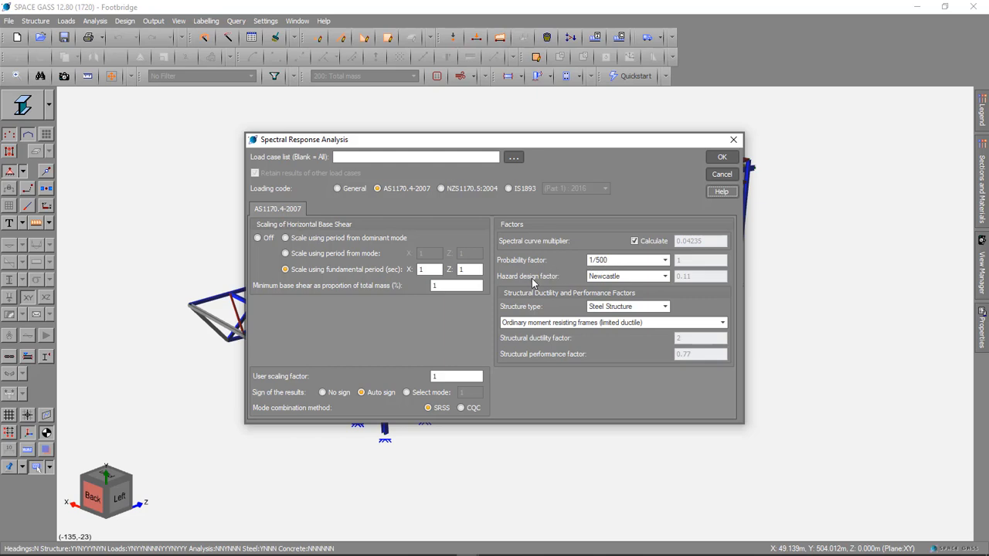
Review the hazard design factor locations and try manual entry of the spectral curve multiplier before restoring its automatic calculation
click(630, 278)
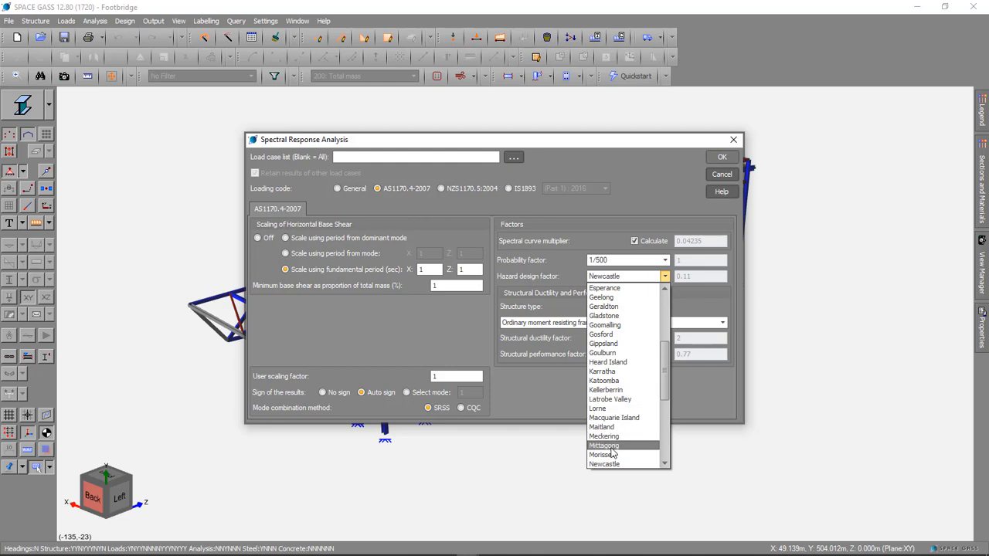
click(666, 277)
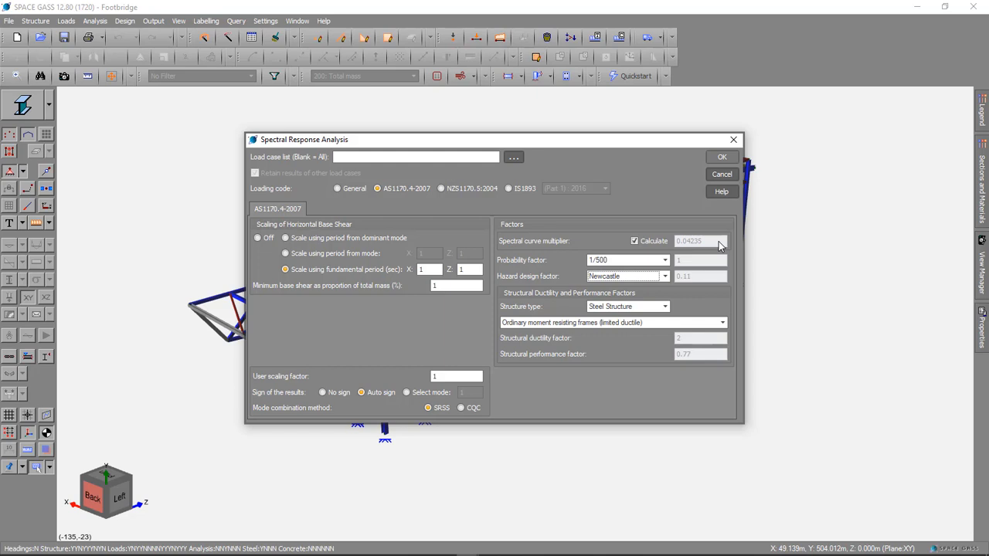
click(634, 241)
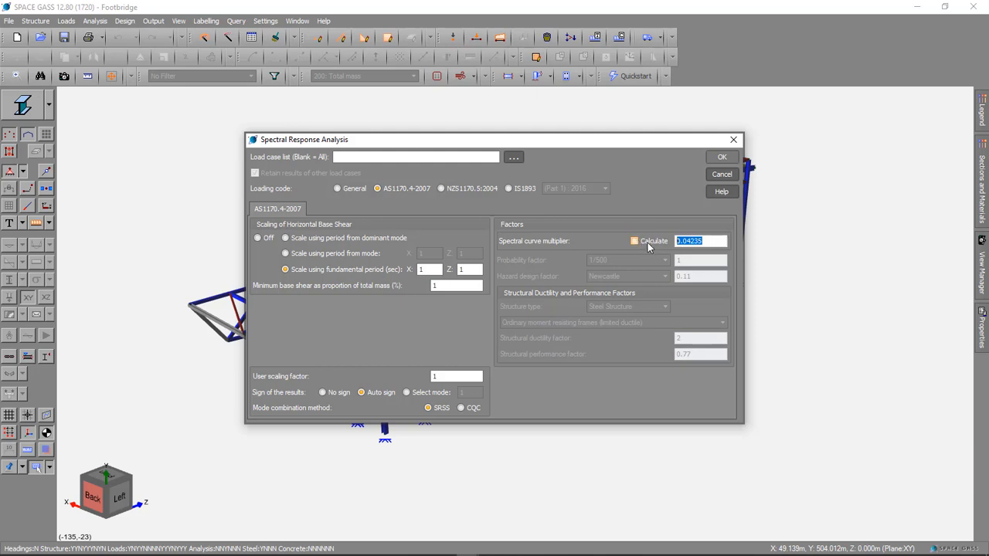
click(634, 241)
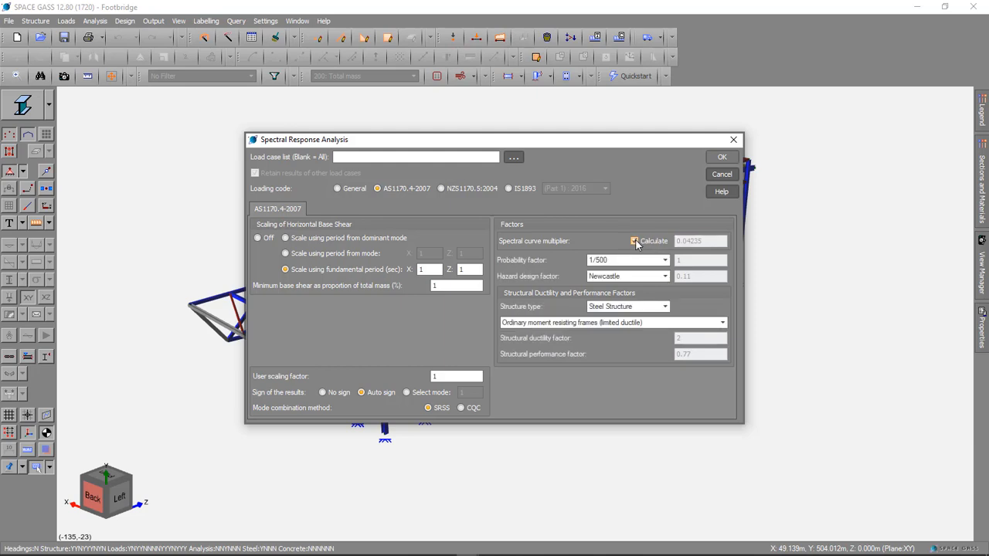
Try a User Defined hazard design factor, then set the location back to Newcastle
click(664, 277)
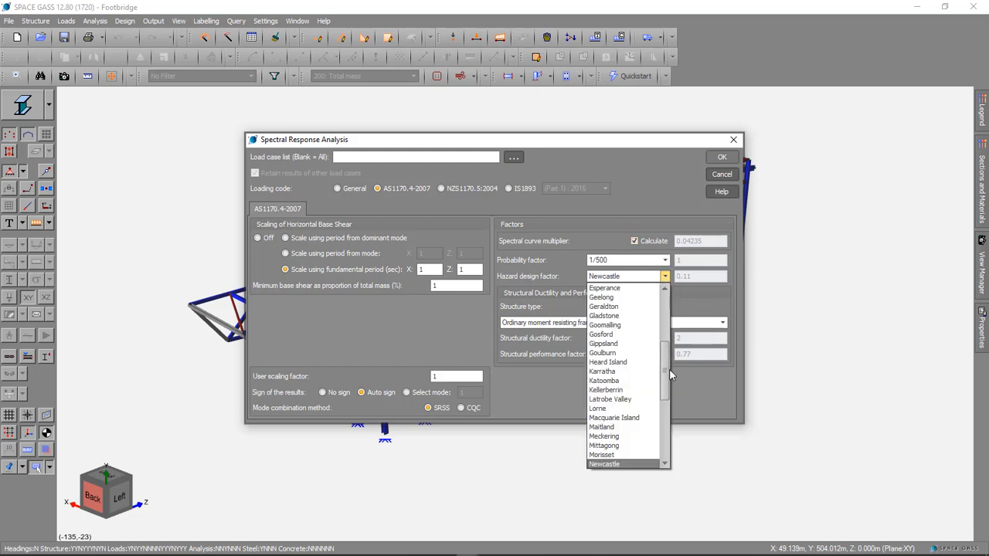
drag(669, 368, 669, 302)
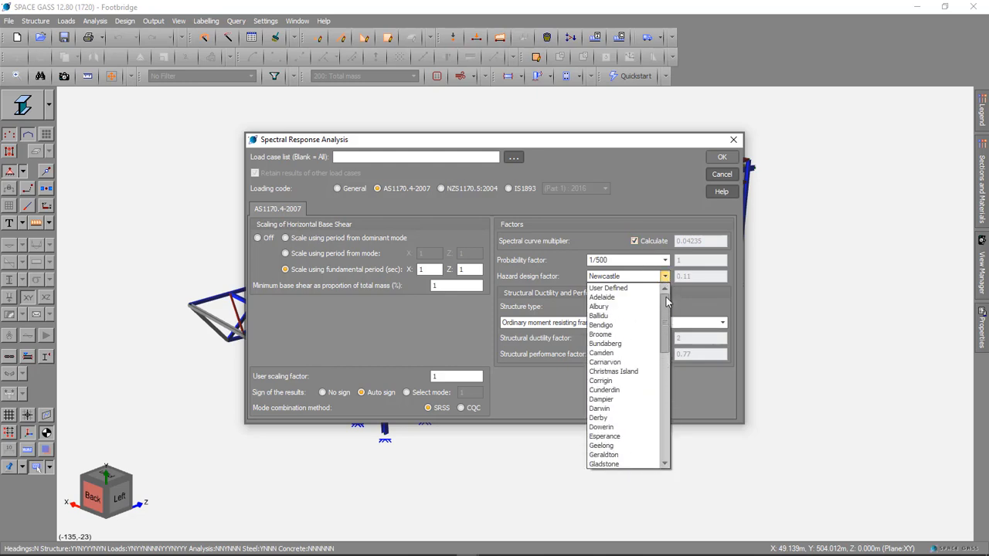
click(619, 289)
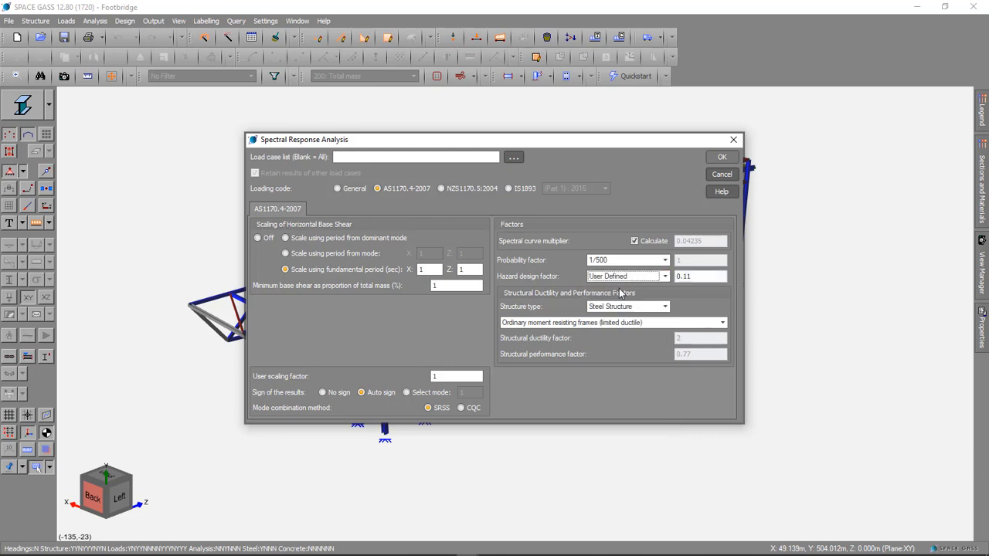
click(664, 276)
drag(667, 309, 669, 378)
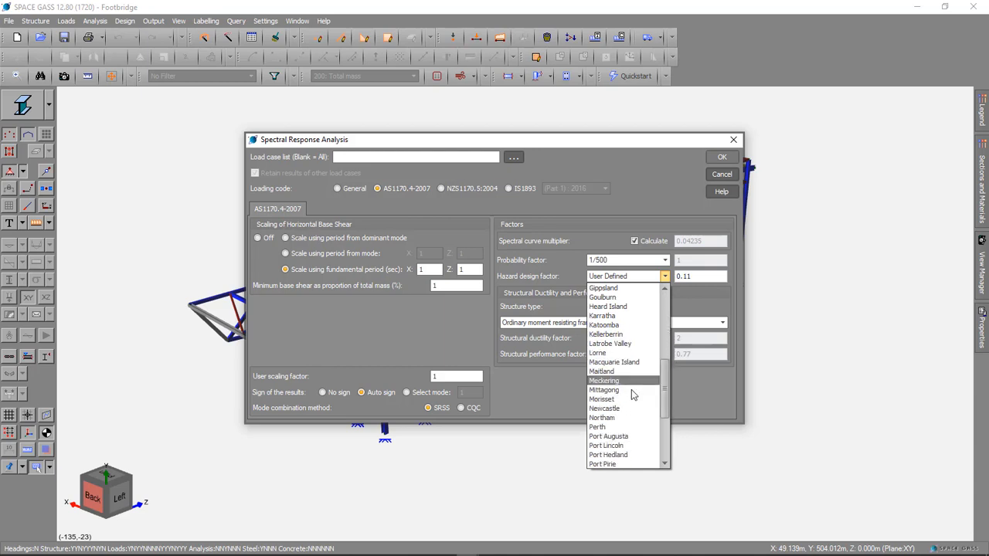
click(614, 417)
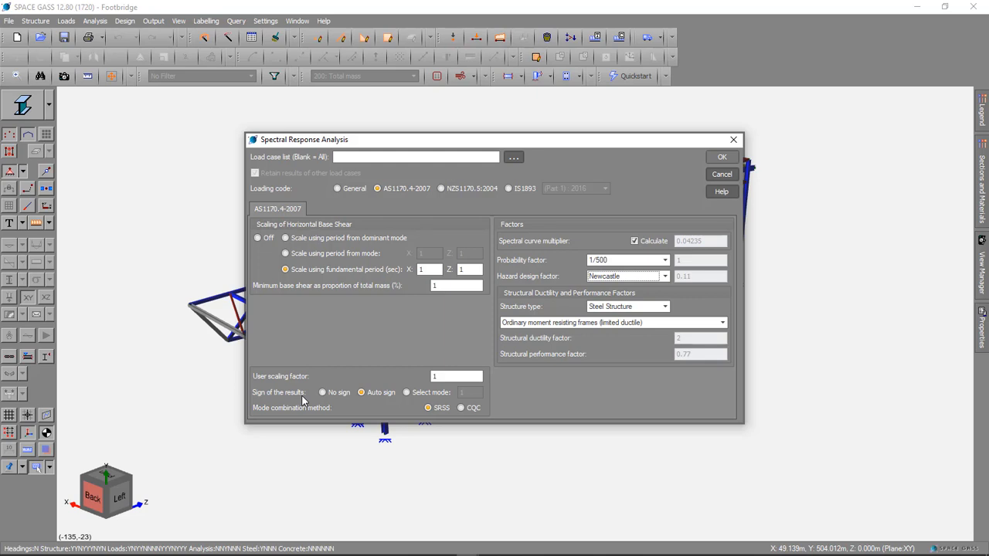
Try taking the sign of the results from mode 5, then return to Auto sign
click(409, 394)
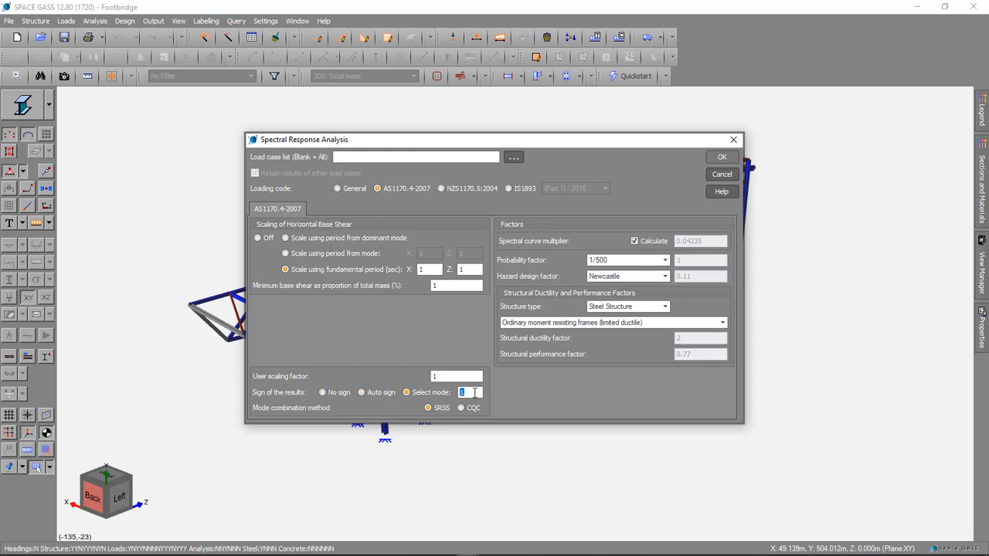
text(5)
click(361, 393)
Run the spectral response analysis for all spectral load cases and dismiss the completion message
click(719, 159)
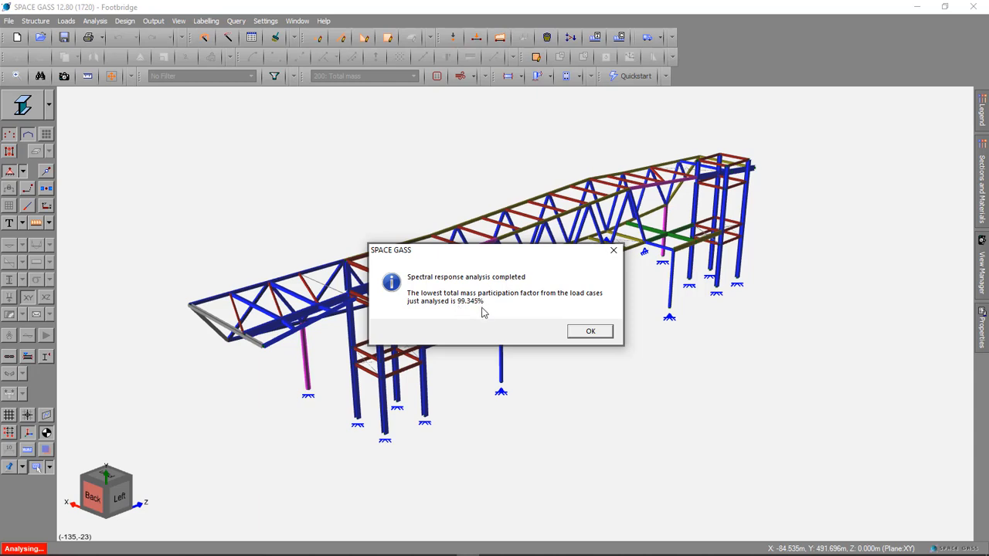
click(591, 332)
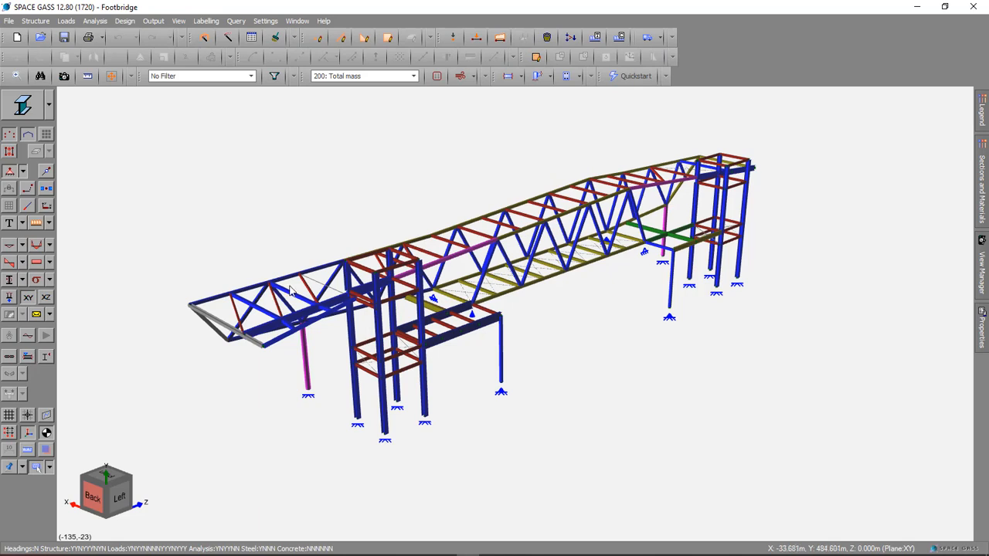
Display the footbridge's displaced shape for load case 301: eqX and for load case 302: eqZ
click(10, 246)
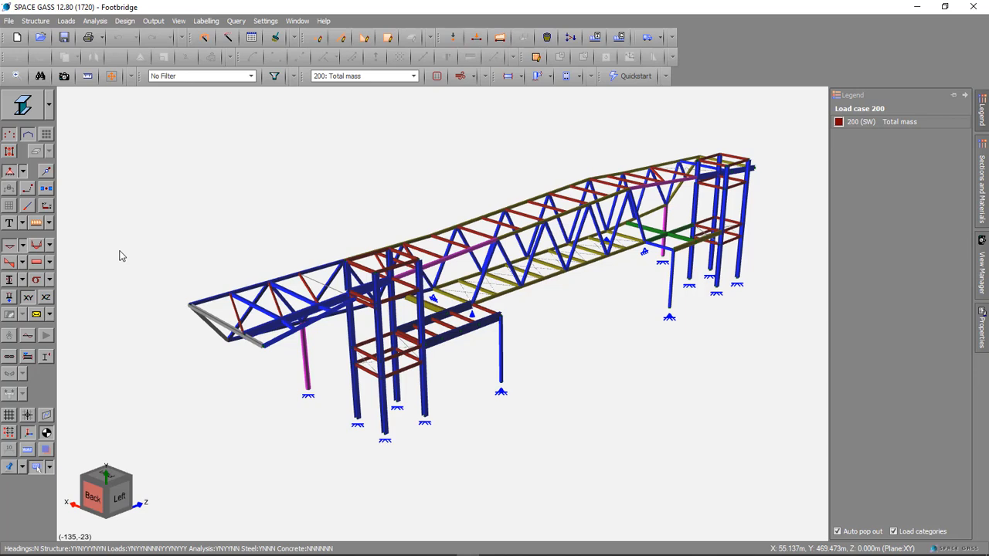
click(370, 76)
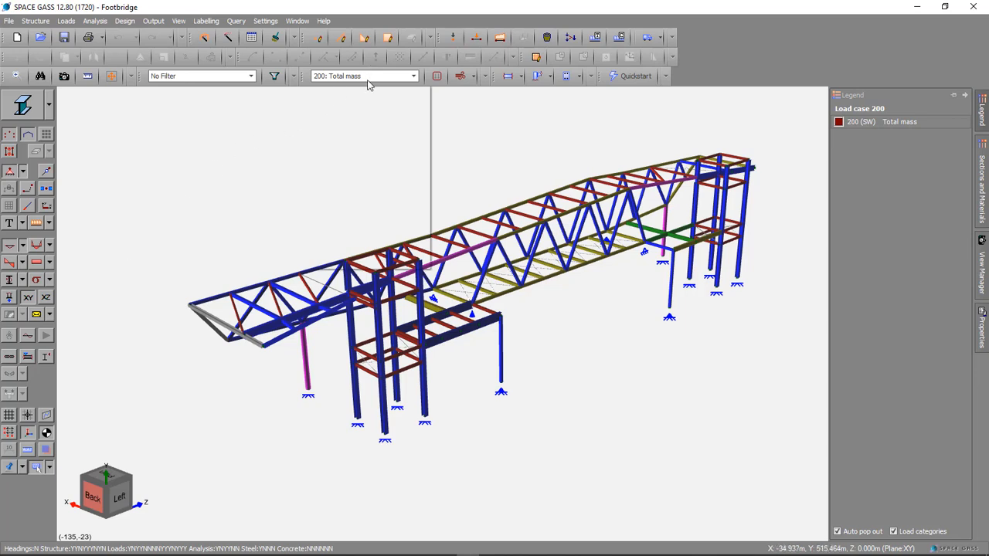
scroll(379, 154, down, 5)
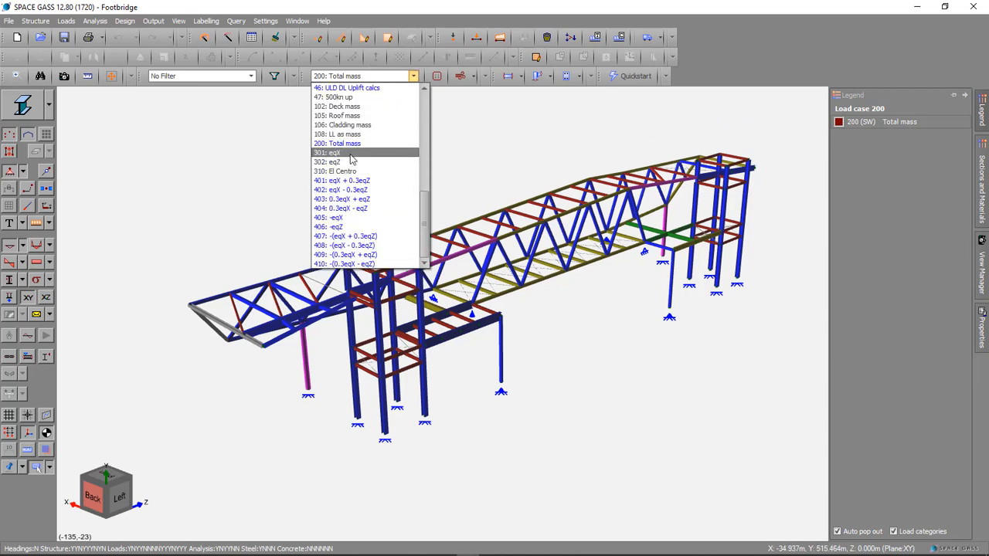
click(347, 153)
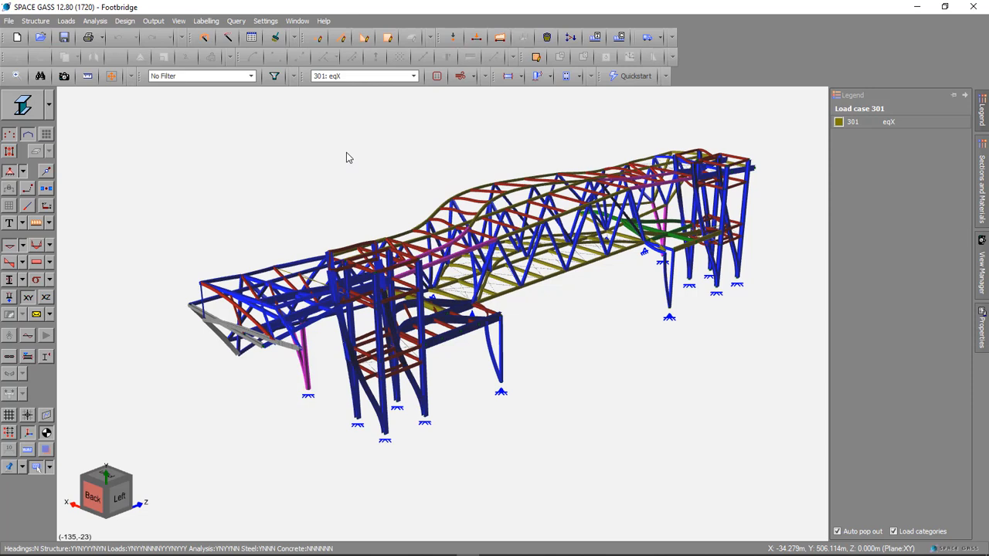
click(414, 75)
scroll(359, 224, down, 3)
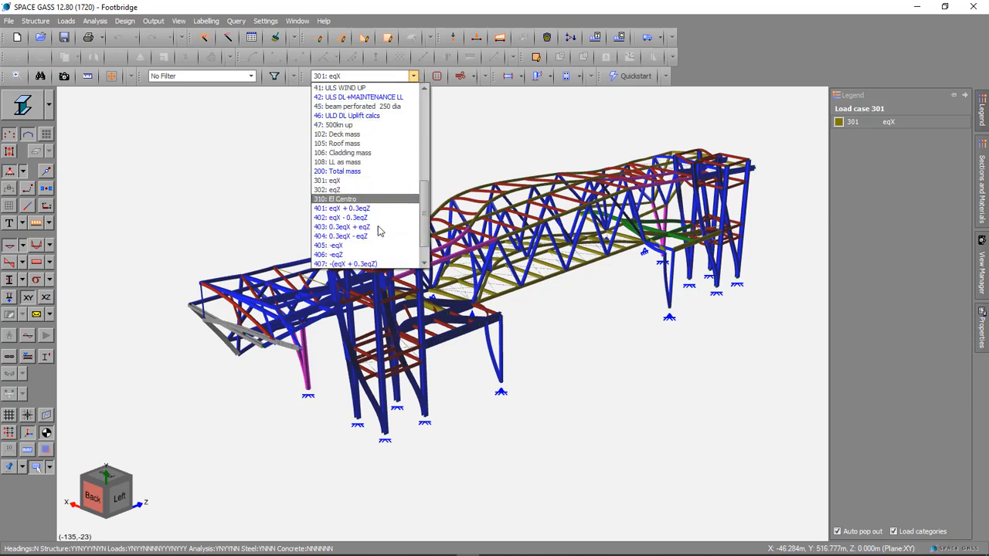
click(349, 190)
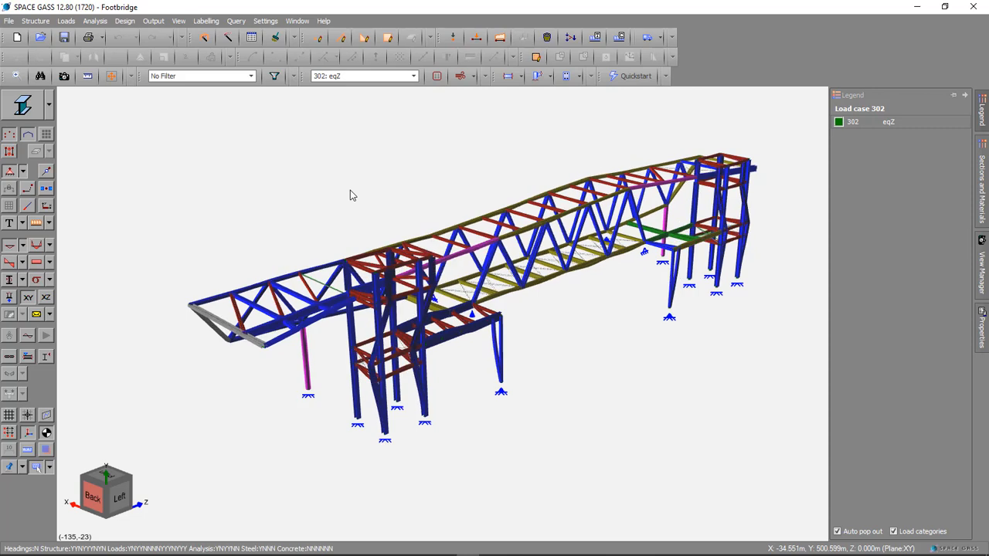
View the displaced shapes for combination load cases 401: eqX + 0.3eqZ and 402: eqX - 0.3eqZ
click(413, 76)
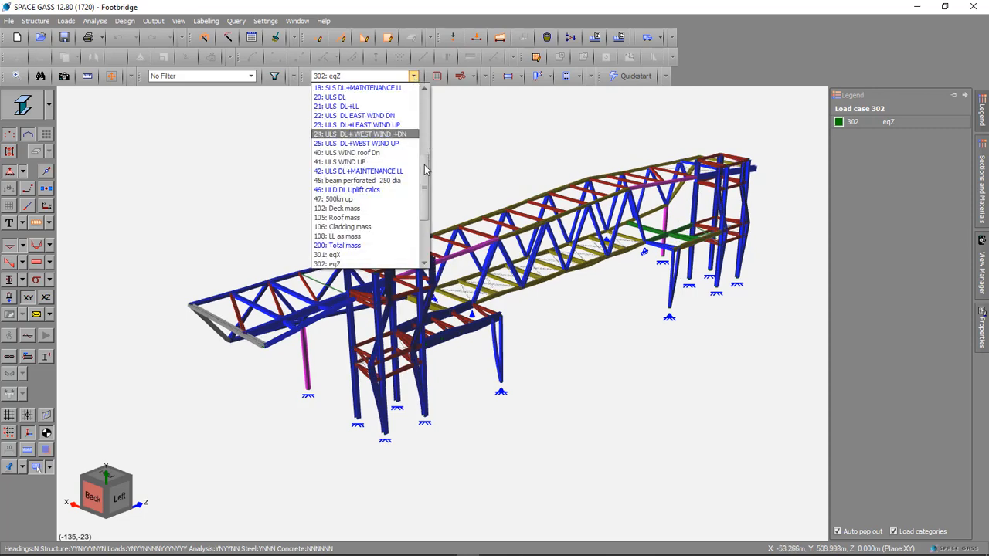
scroll(384, 193, down, 4)
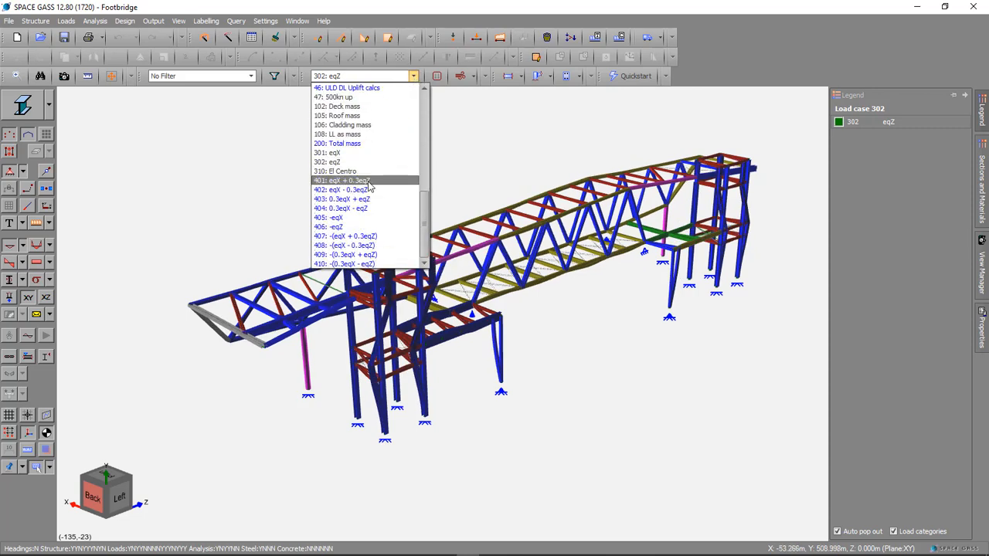
click(368, 181)
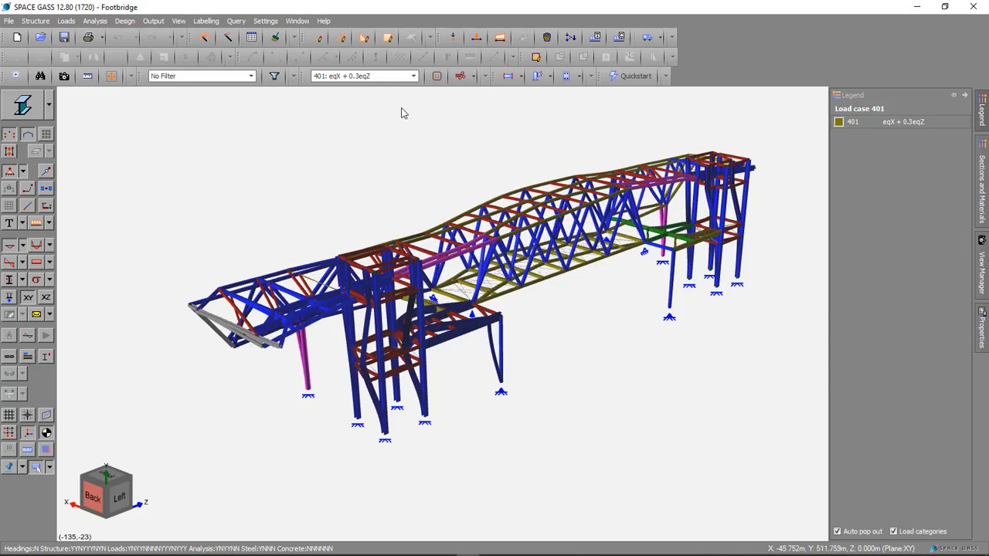
click(413, 76)
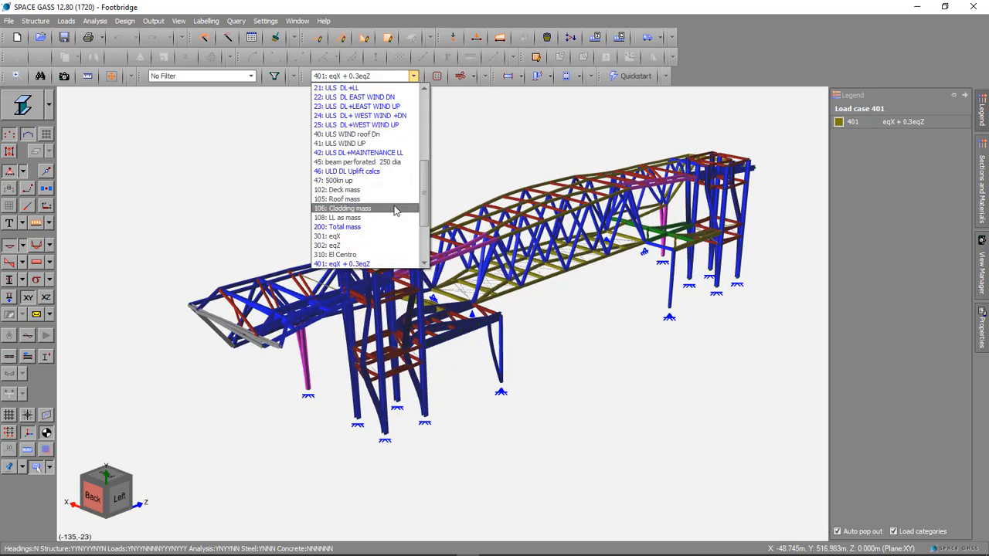
scroll(394, 211, down, 3)
click(373, 190)
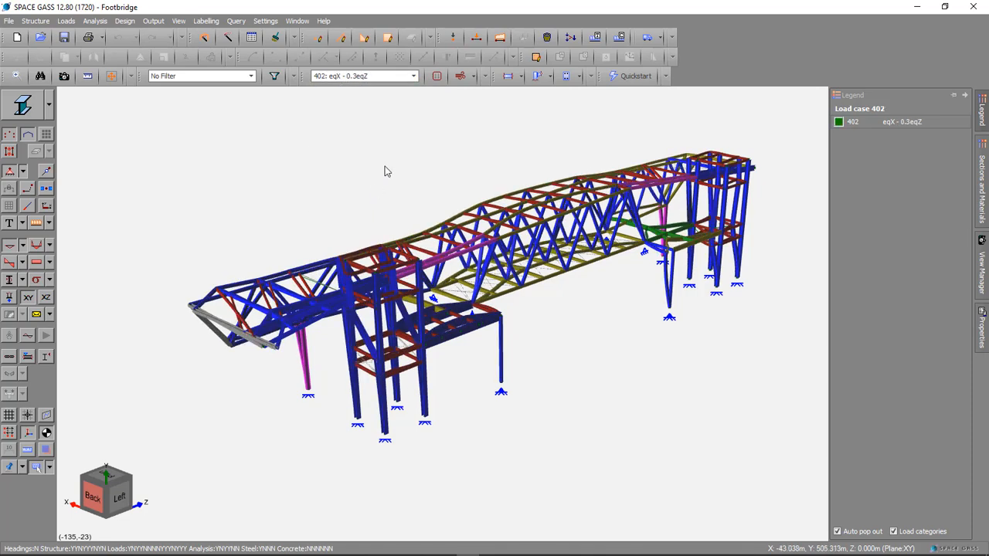
Replace the displaced shape with bending moment diagrams on a wireframe model, annotated with values and units
click(7, 248)
click(37, 247)
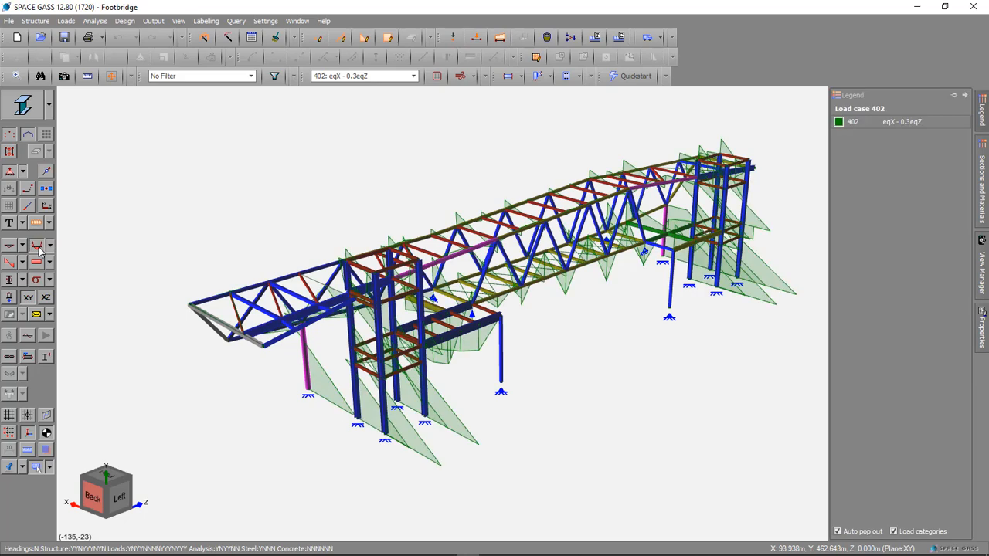
click(24, 108)
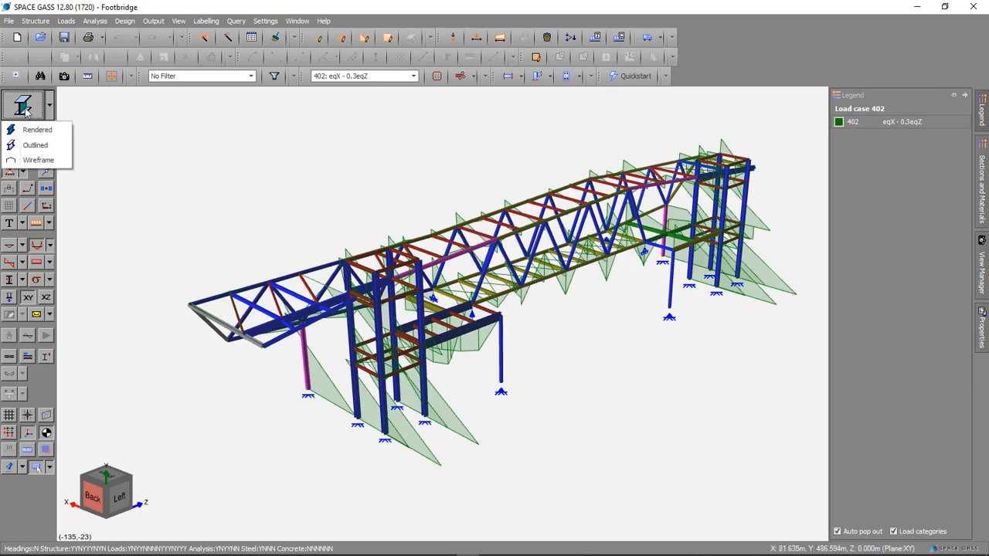
click(37, 160)
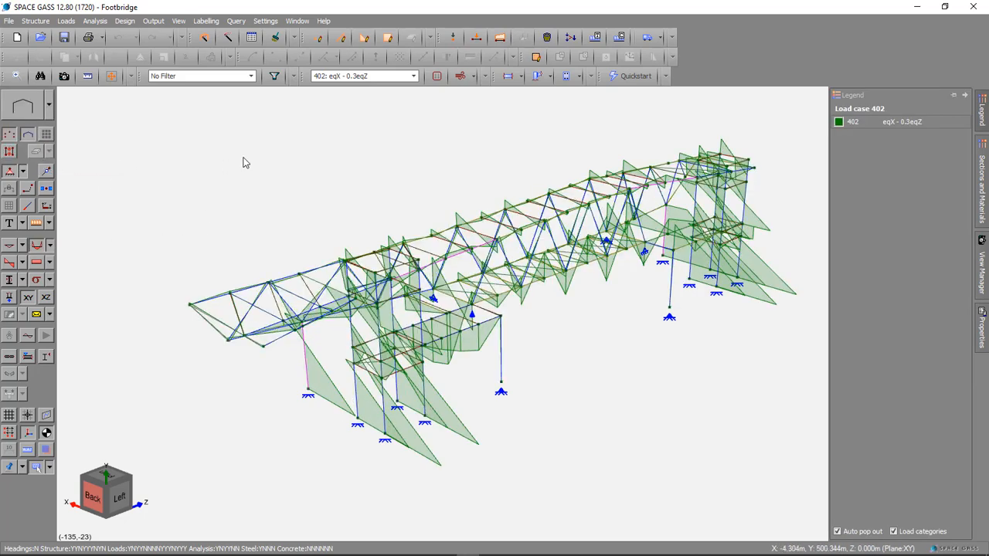
click(22, 224)
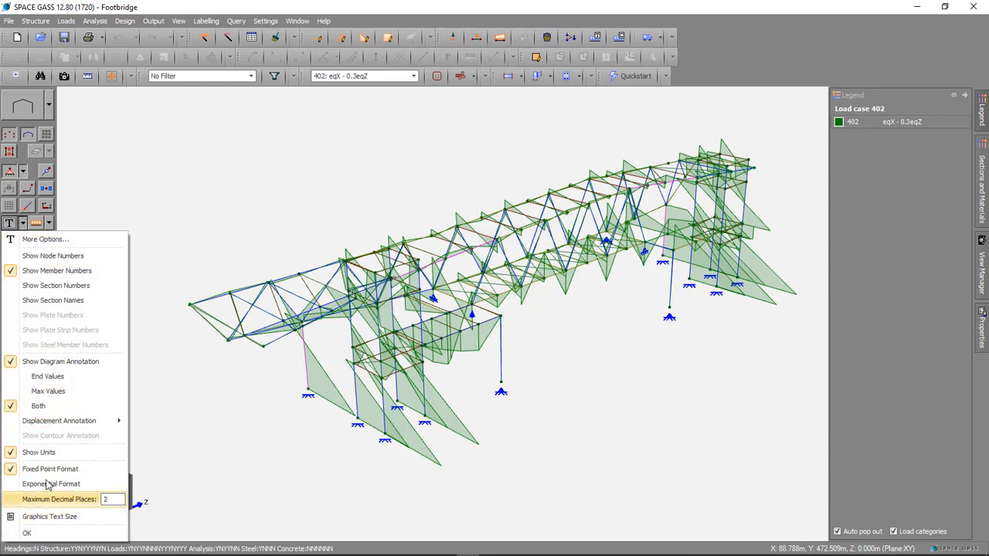
click(27, 534)
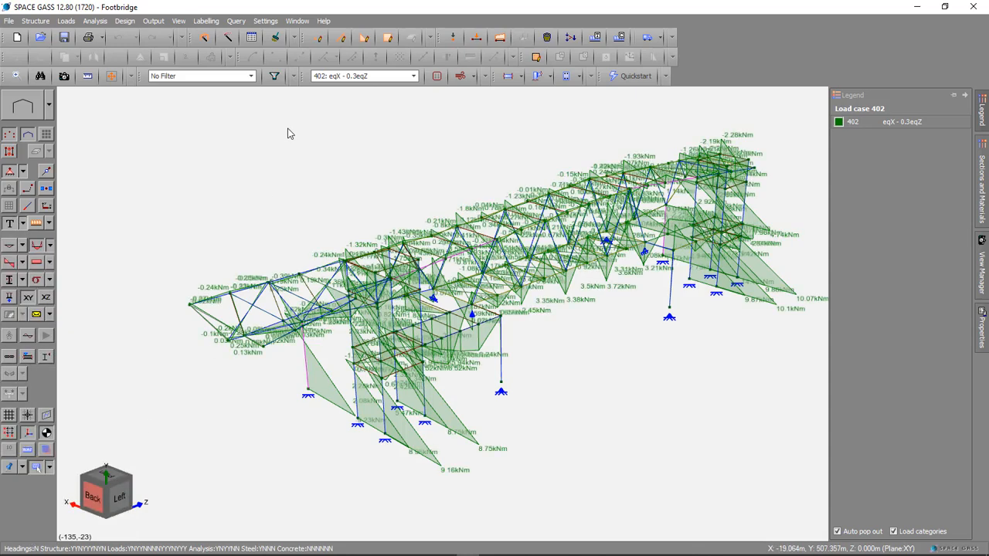
View the shear force diagrams and then the axial force diagrams instead of bending moments, and hide the text annotation
click(38, 247)
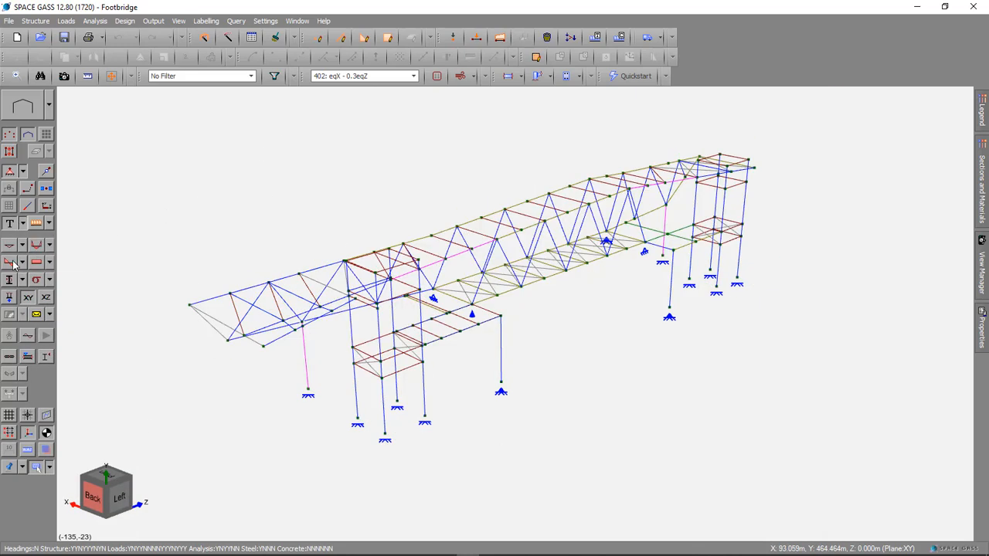
click(11, 264)
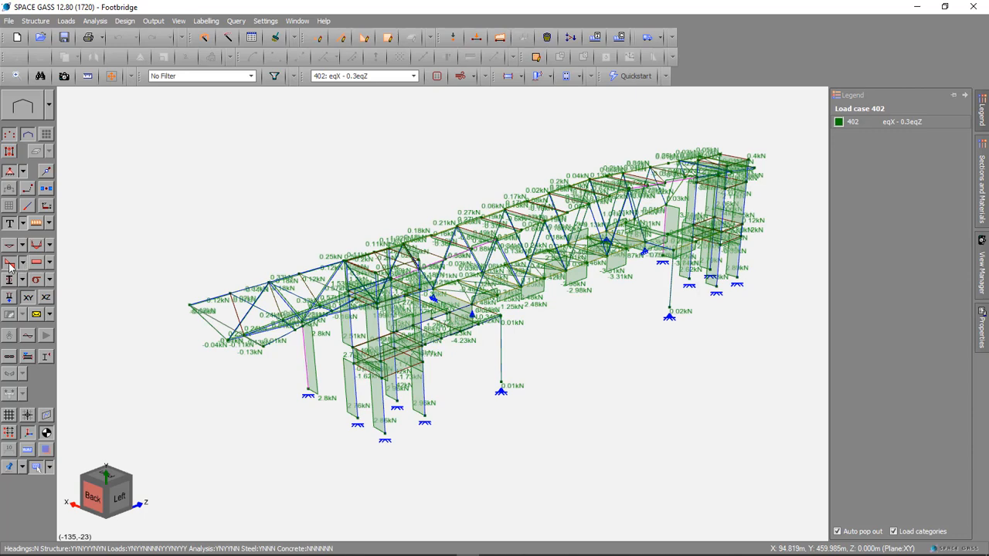
click(11, 263)
click(37, 262)
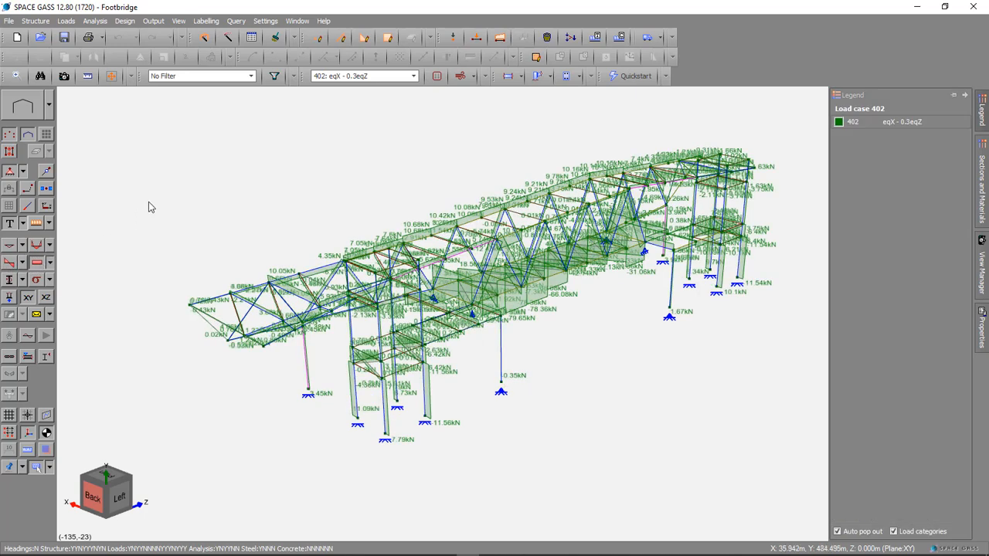
click(10, 223)
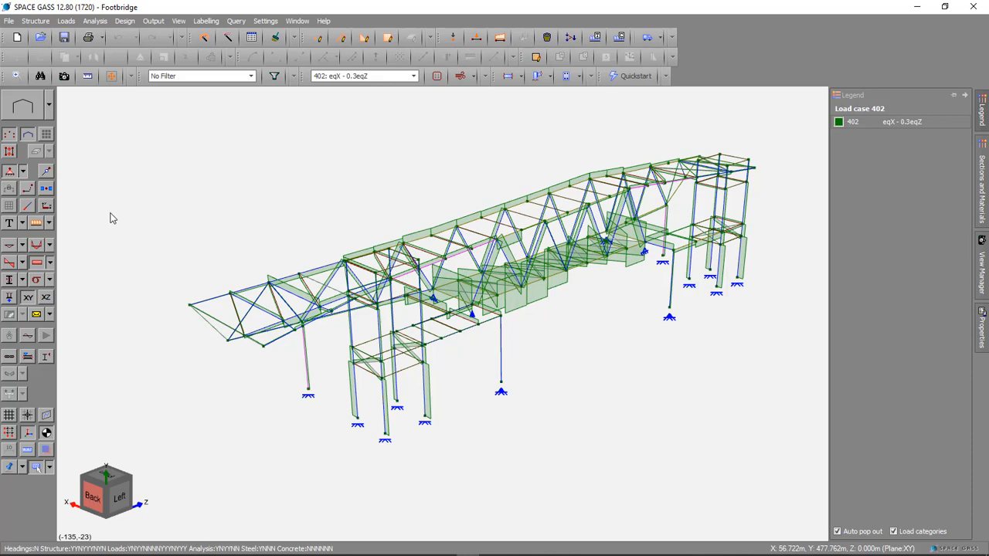
Generate an unfiltered text report that includes only Reactions and Spectral Response
click(101, 37)
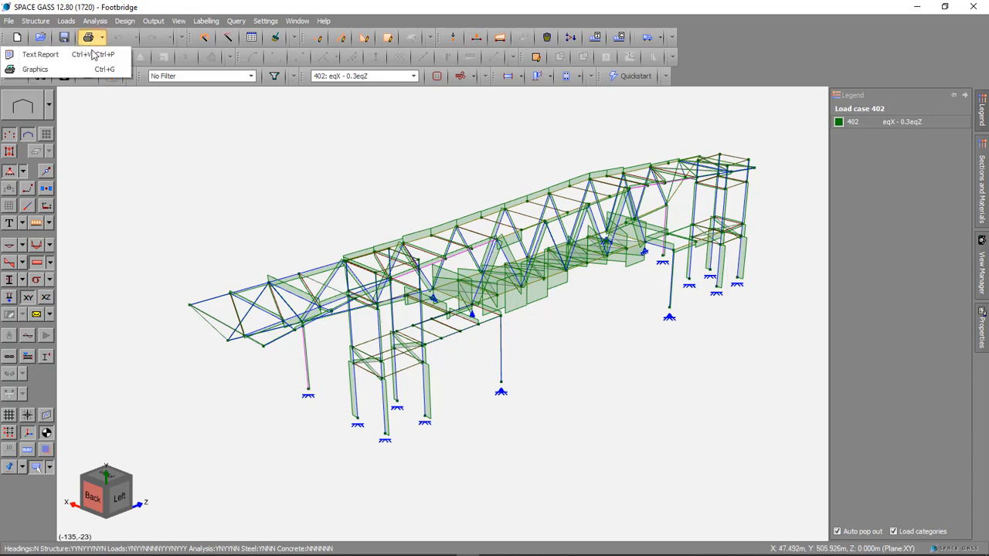
click(91, 50)
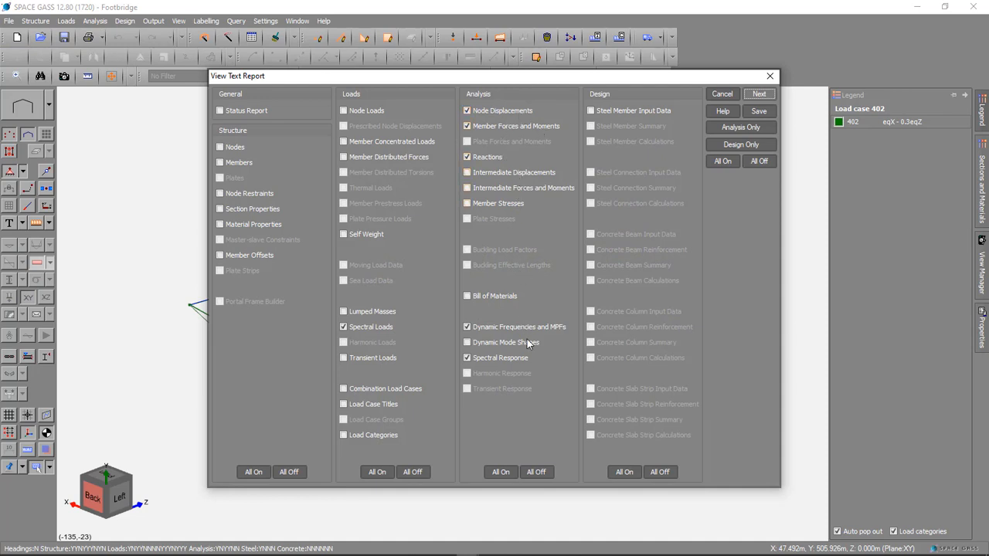
click(471, 329)
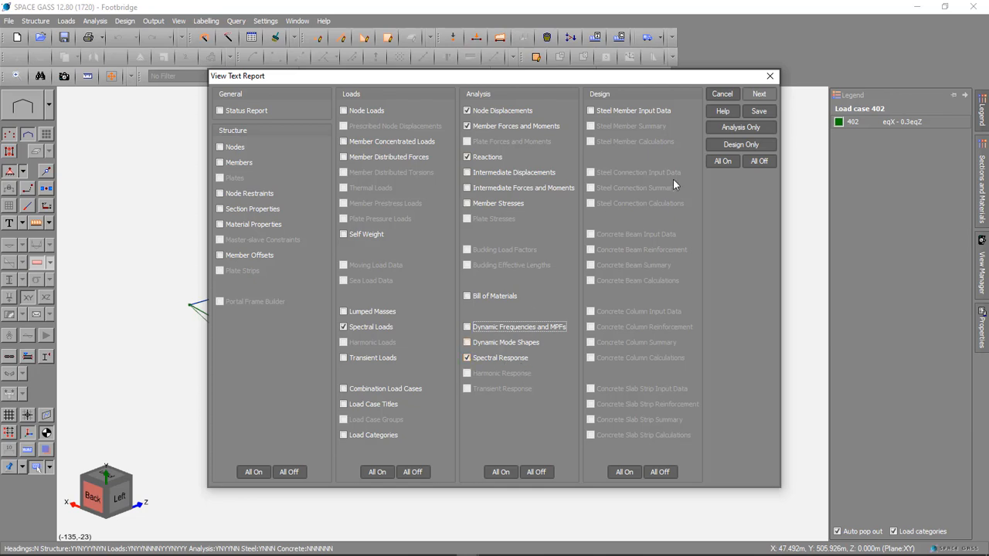
click(762, 161)
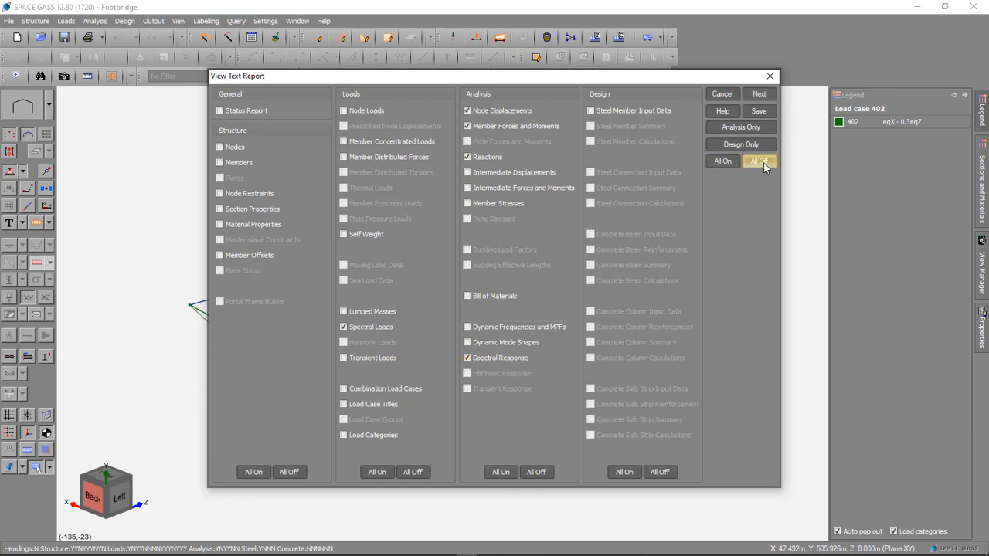
click(488, 158)
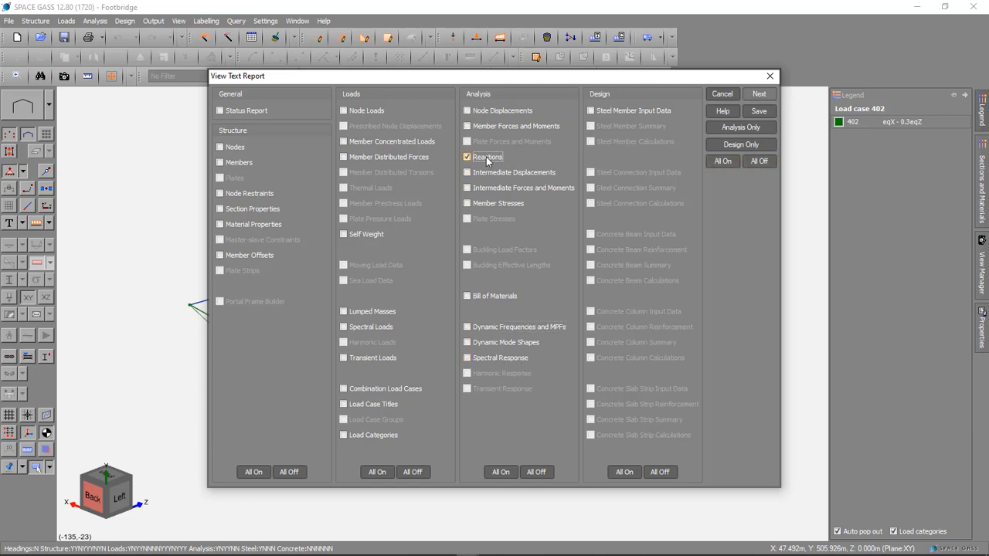
click(474, 360)
click(759, 96)
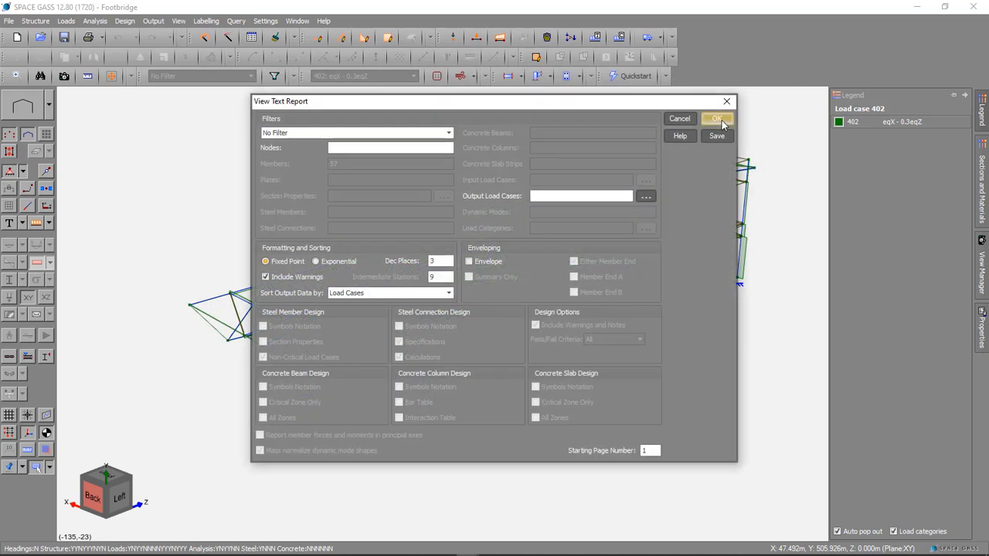
click(717, 119)
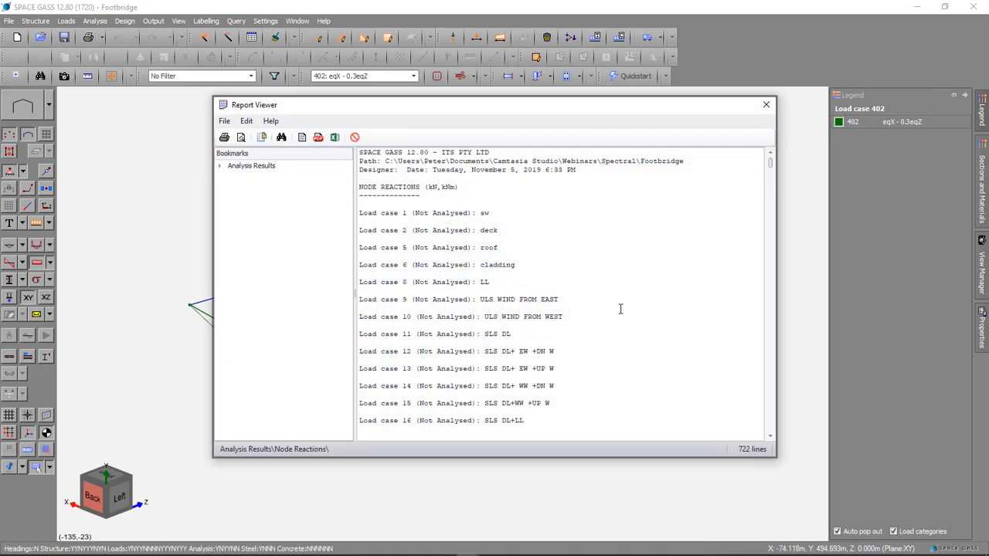
Examine the report's node reactions for spectral load cases eqX and eqZ and their positive and negative combinations
scroll(621, 309, down, 1)
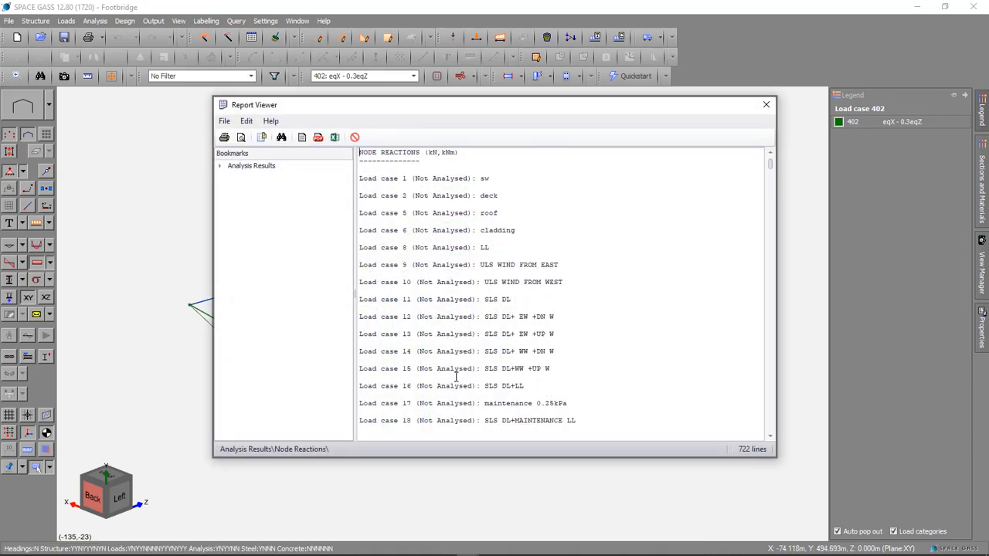
scroll(456, 376, down, 5)
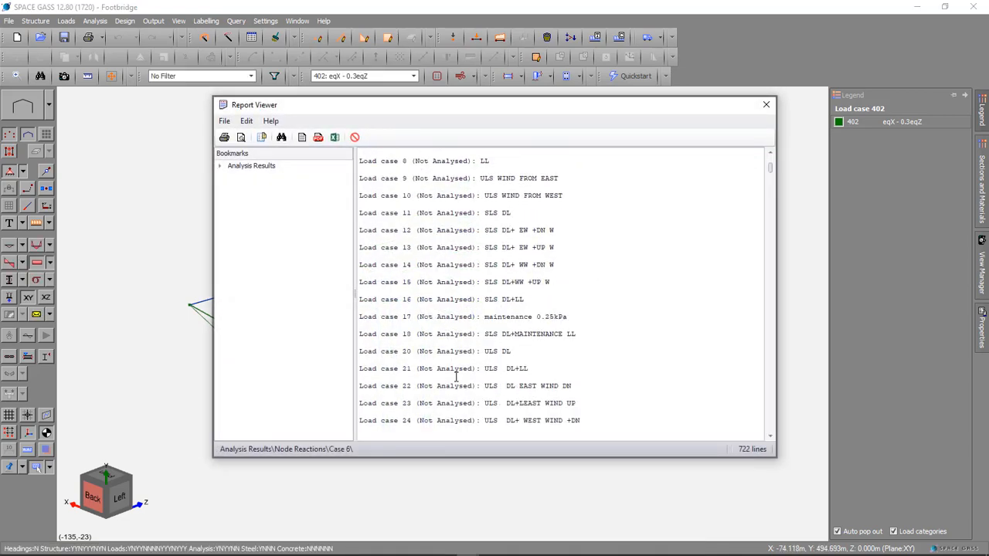
scroll(456, 376, down, 4)
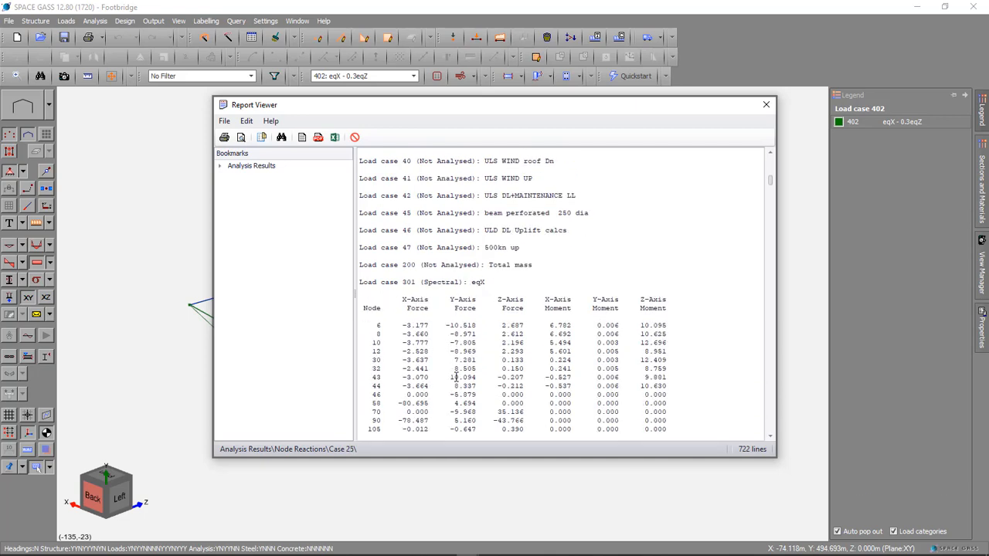
scroll(456, 376, down, 1)
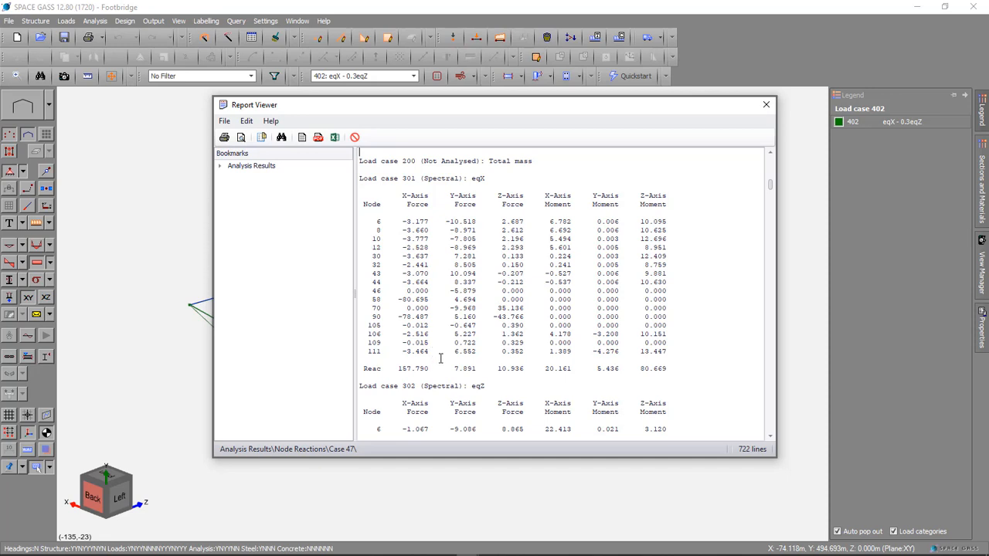
scroll(440, 358, down, 9)
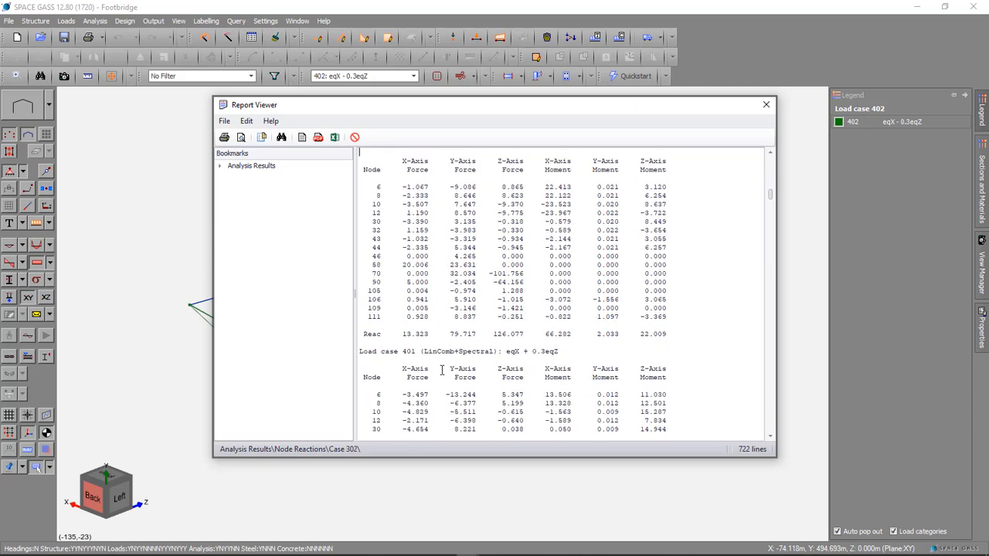
scroll(441, 363, down, 5)
scroll(442, 369, down, 20)
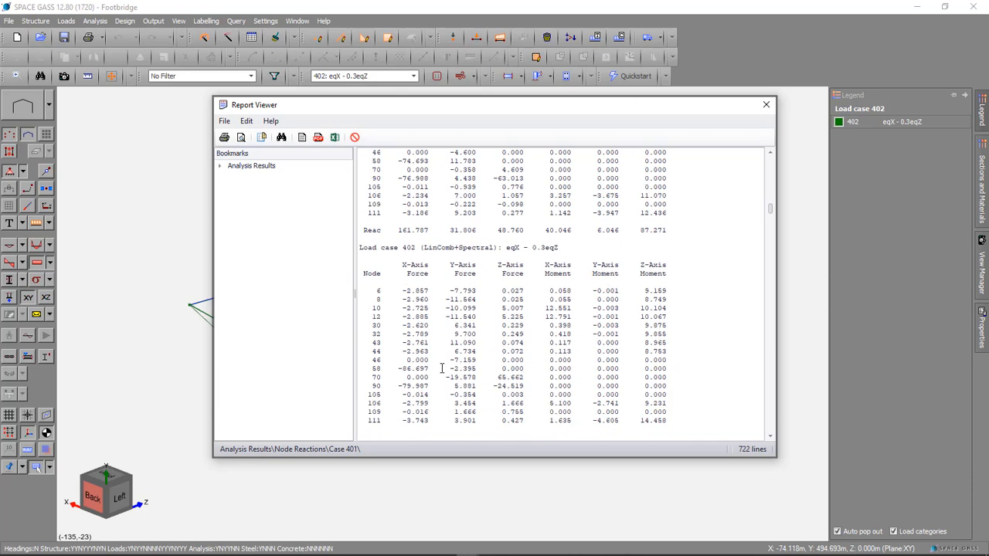
scroll(442, 369, down, 20)
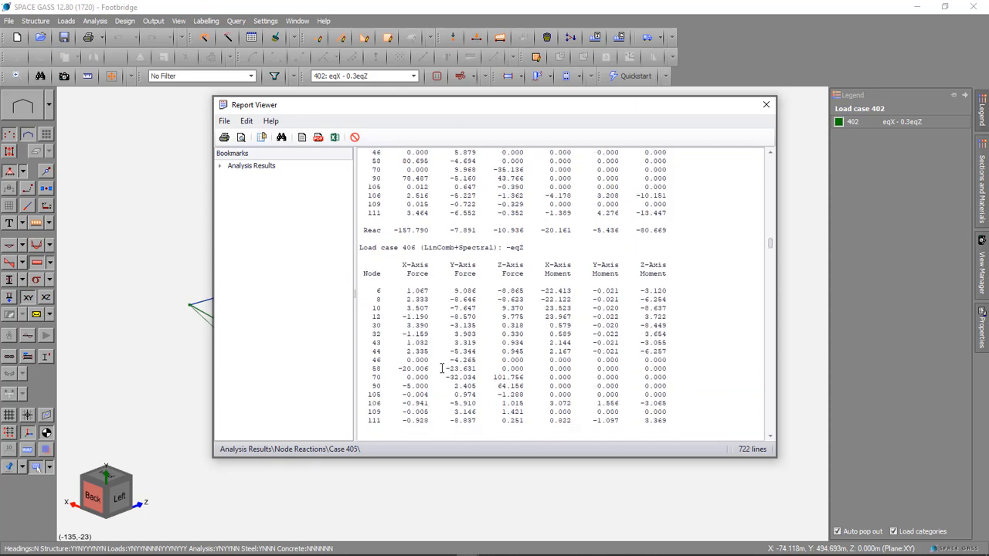
scroll(442, 368, down, 4)
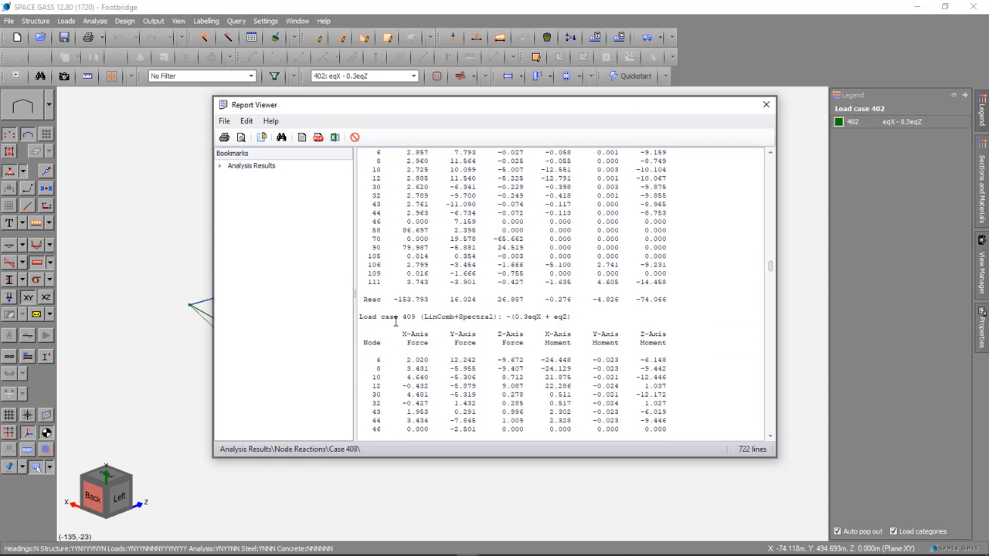
Examine the report's Spectral Response section for case eqX, including the mass participation factors per mode, and close the report
click(219, 166)
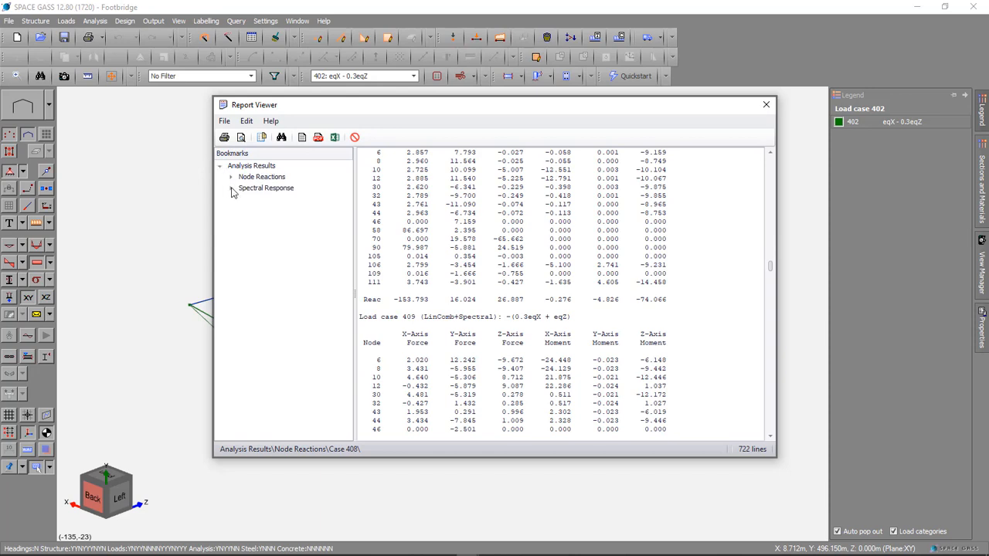
click(263, 190)
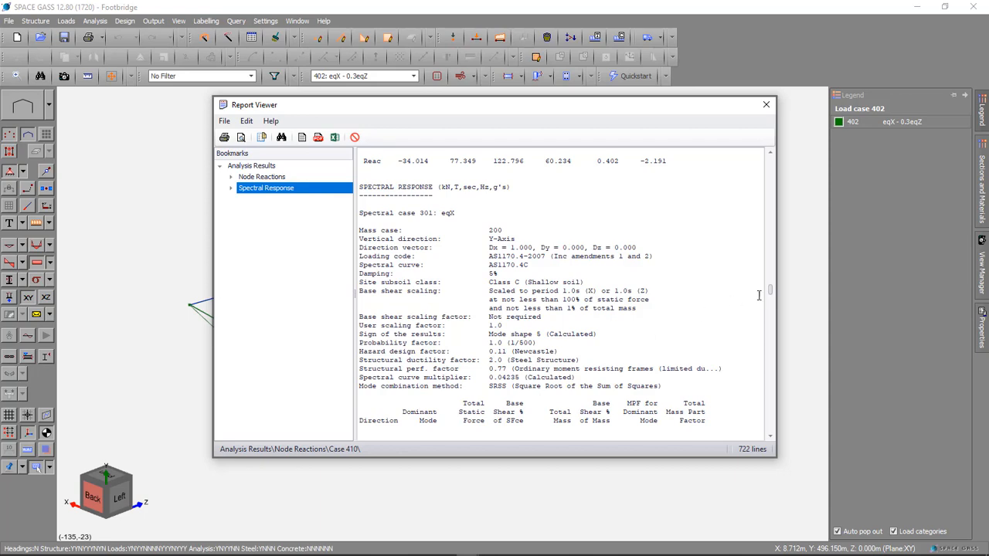
drag(771, 292, 772, 300)
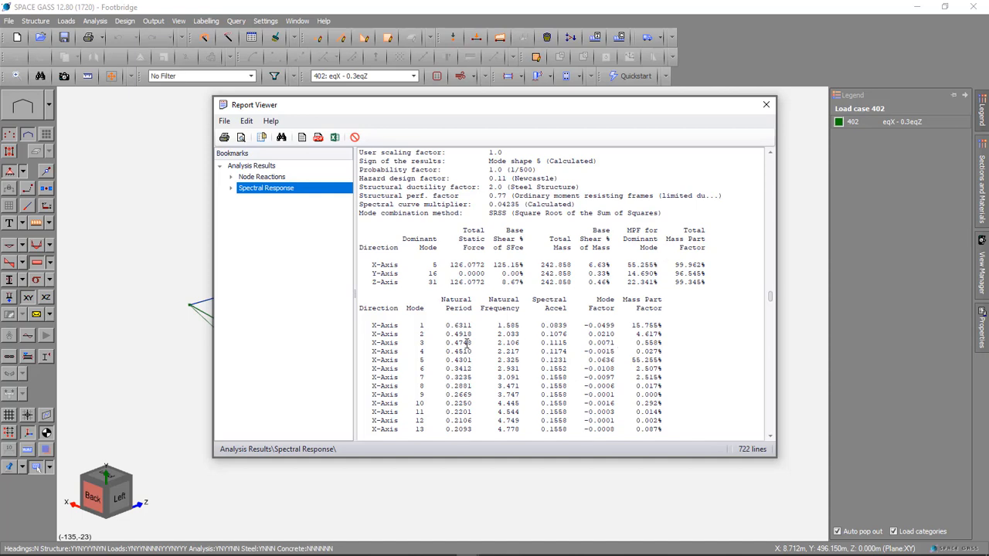
scroll(466, 342, down, 4)
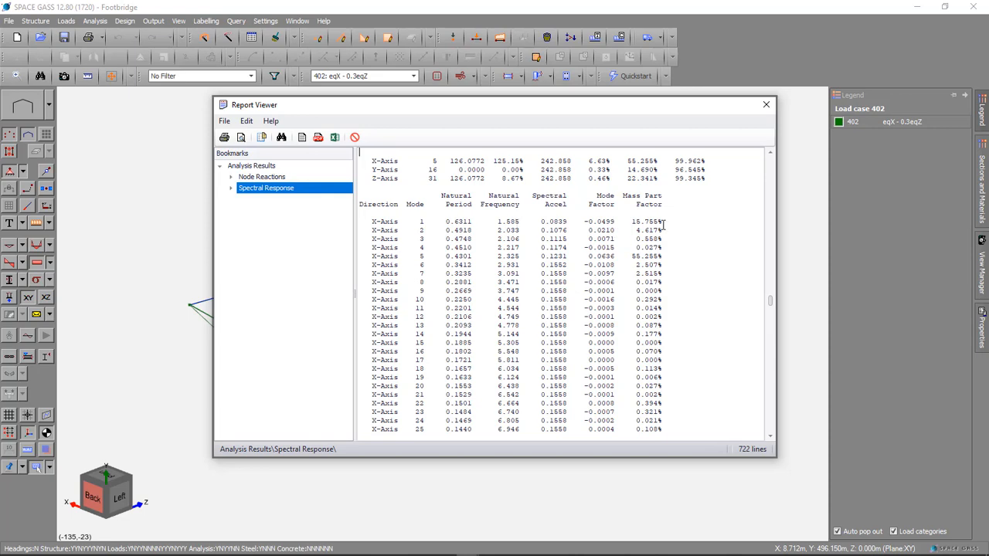
scroll(663, 224, up, 4)
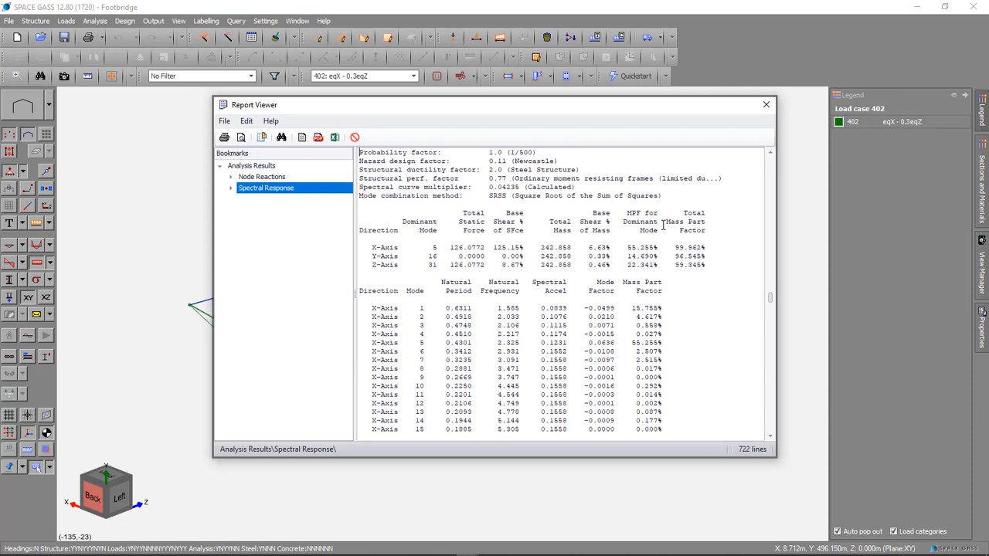
click(767, 105)
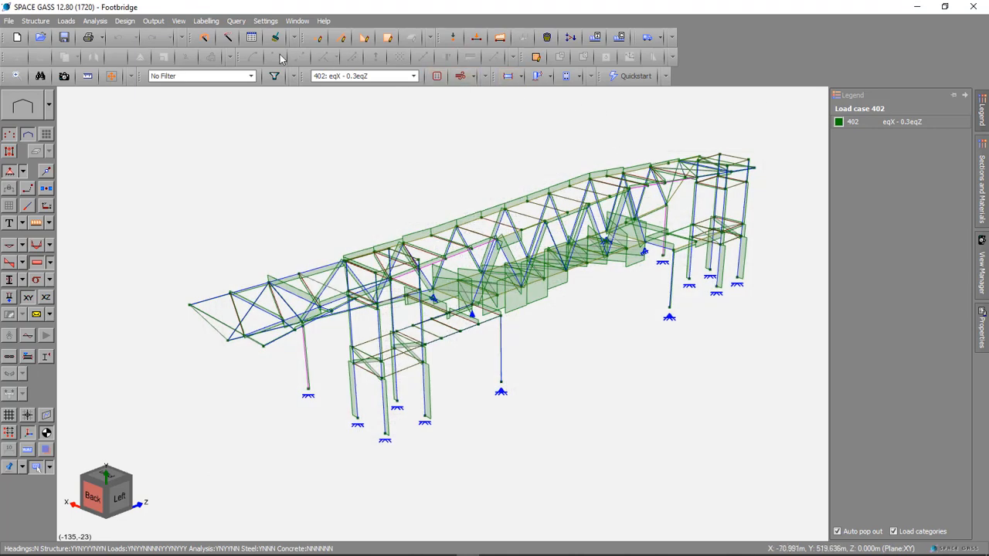
Read the help topic on spectral response analysis results in a widened help window, and close the help
click(324, 21)
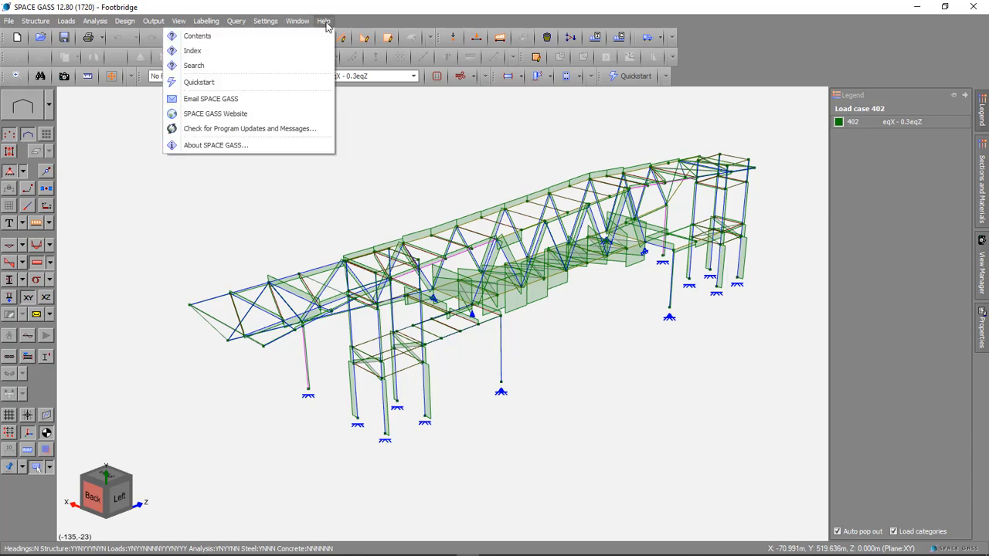
click(287, 40)
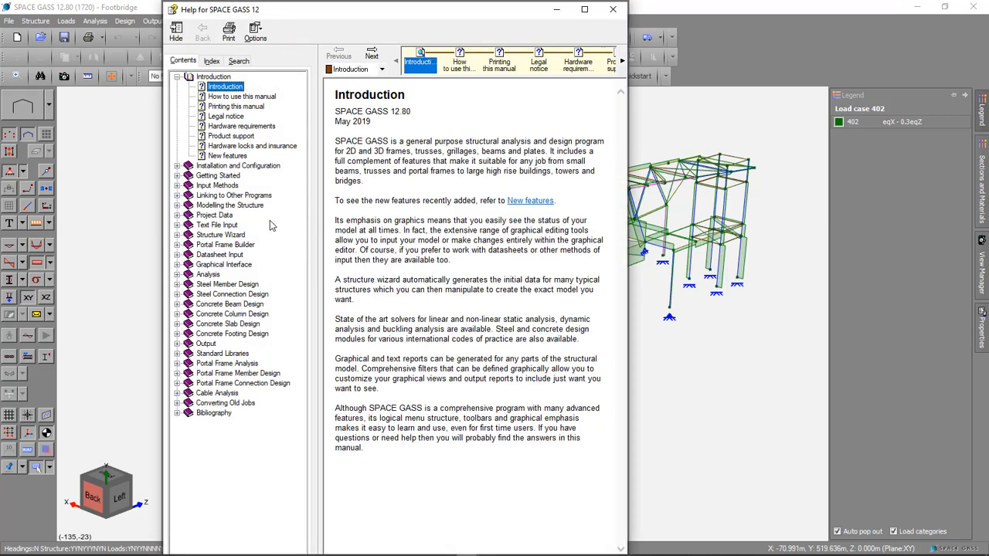
click(177, 275)
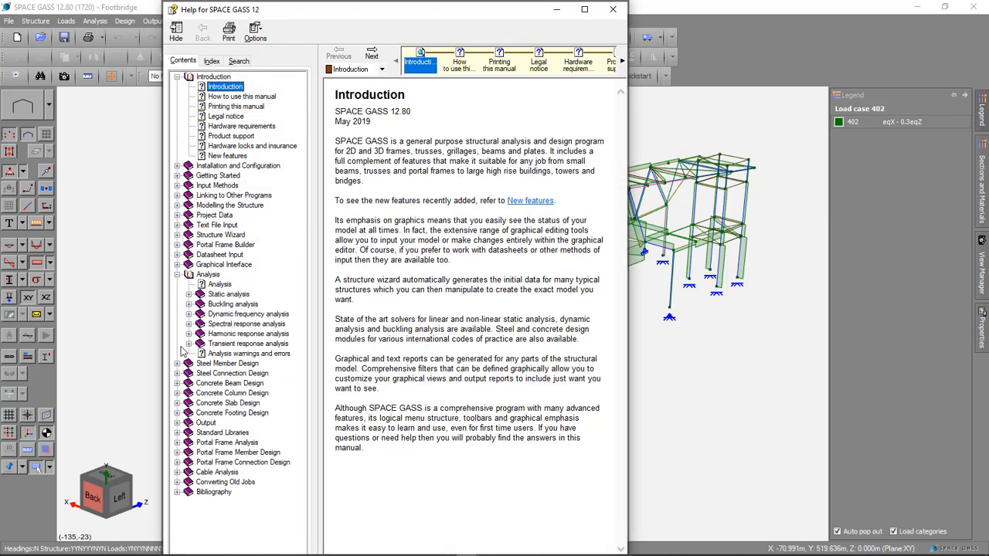
click(189, 324)
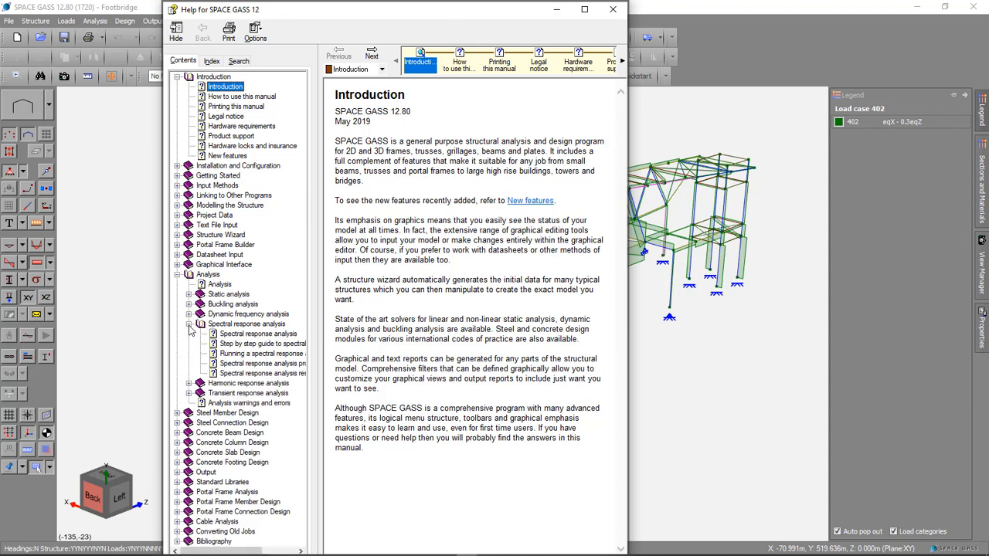
click(242, 374)
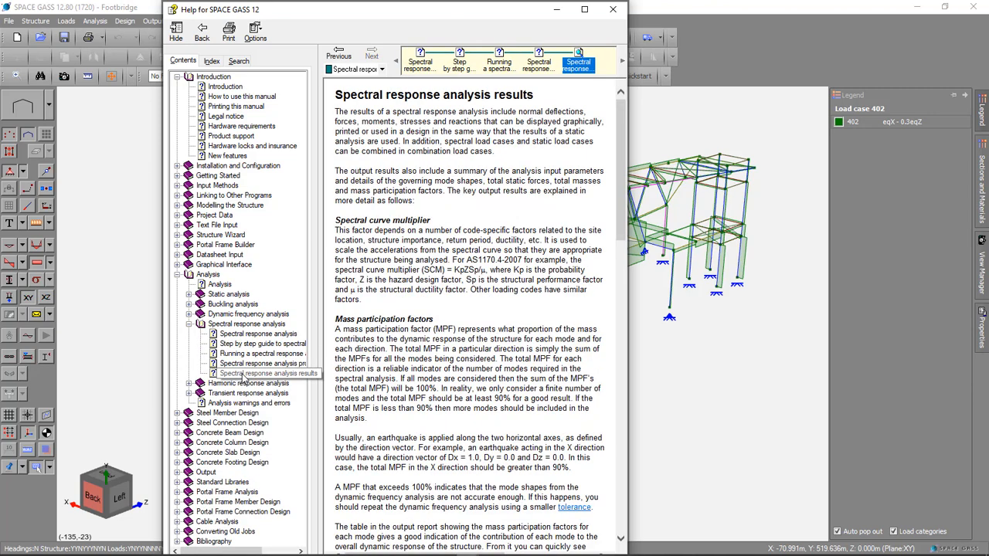
drag(629, 301, 819, 301)
scroll(616, 249, down, 5)
scroll(616, 250, down, 6)
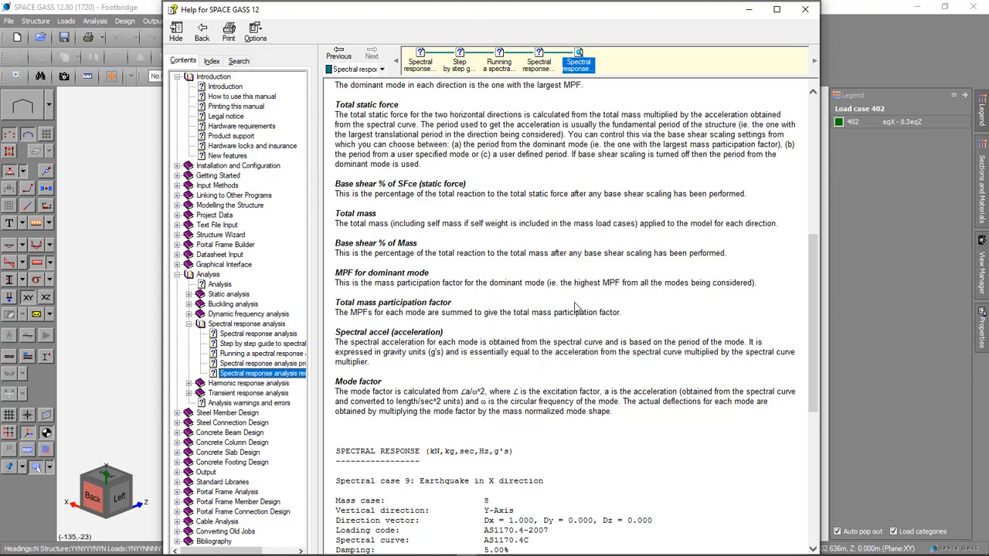
click(805, 9)
Generate an unfiltered text report containing only Spectral Response, review its eqX mode tables, and close it
click(91, 37)
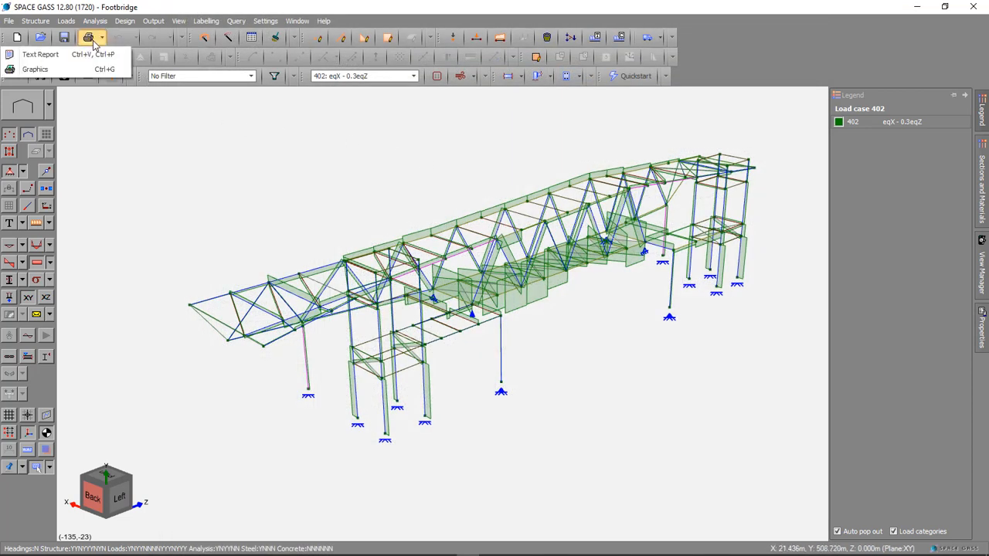
click(91, 52)
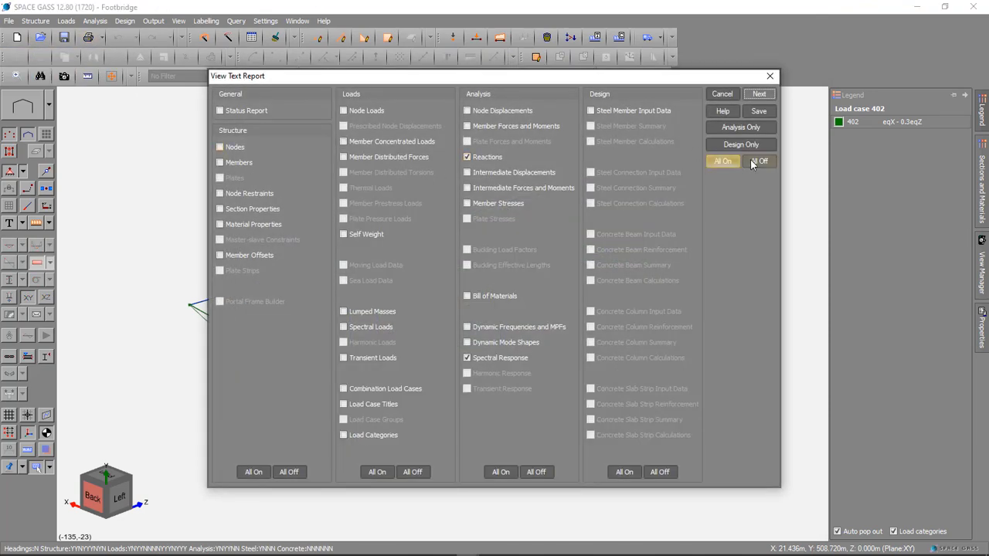
click(760, 161)
click(489, 358)
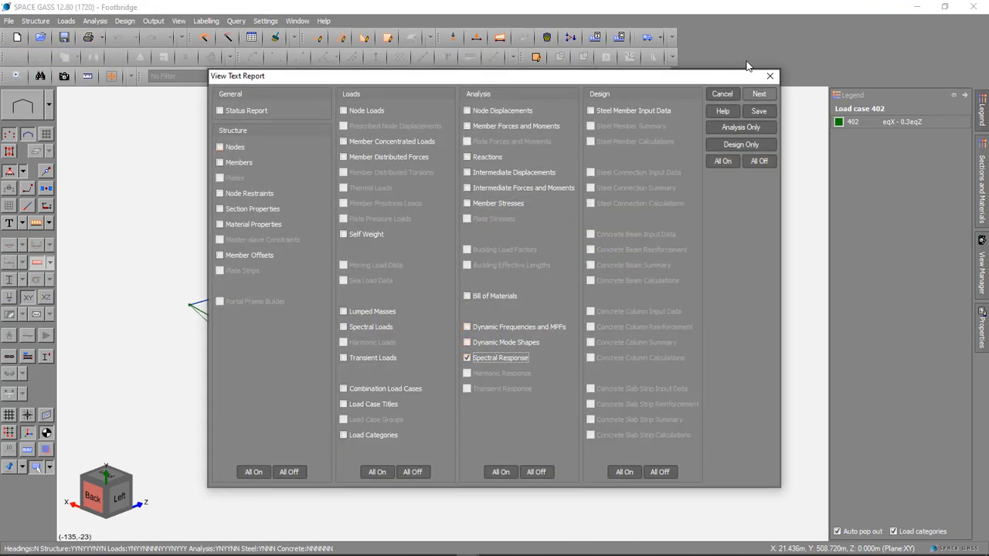
click(760, 95)
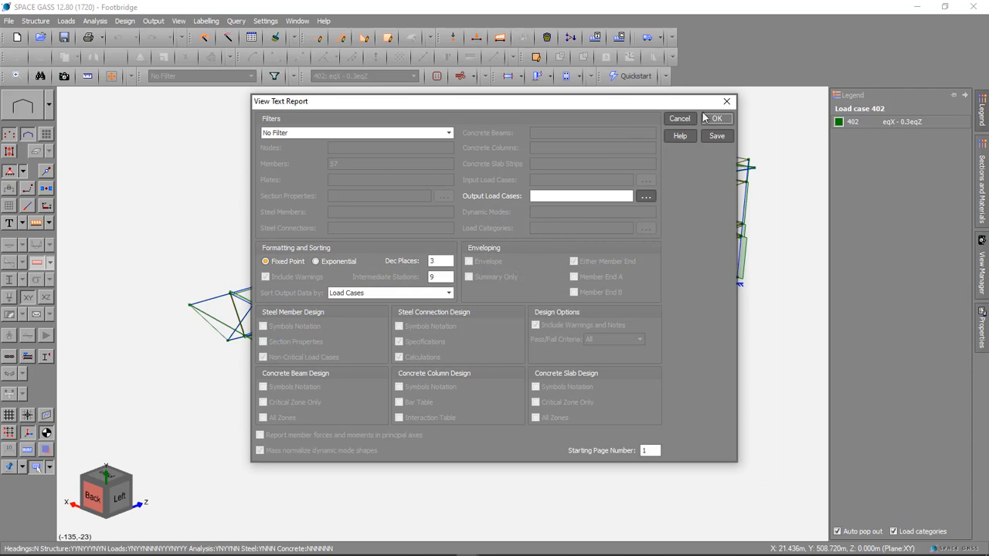
click(715, 120)
scroll(480, 265, down, 7)
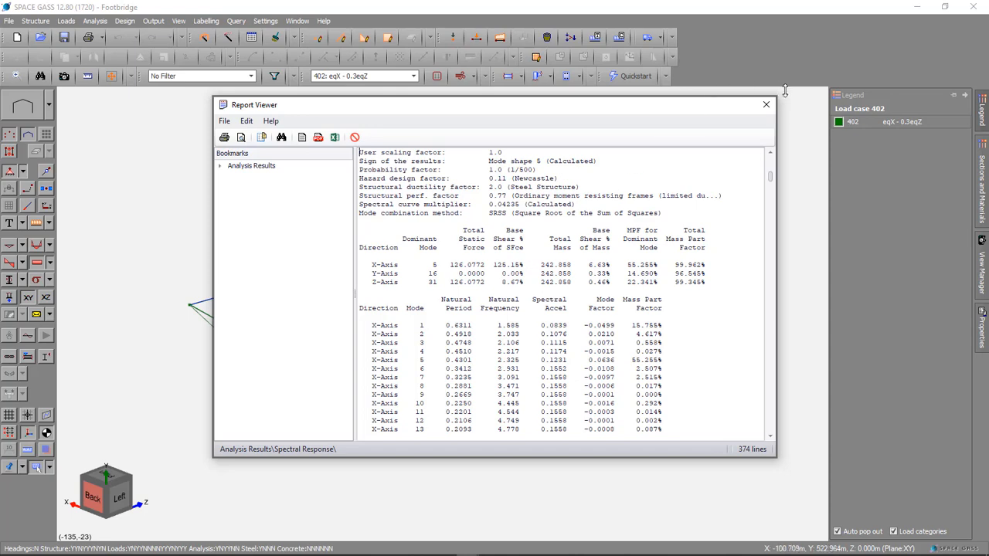
click(767, 106)
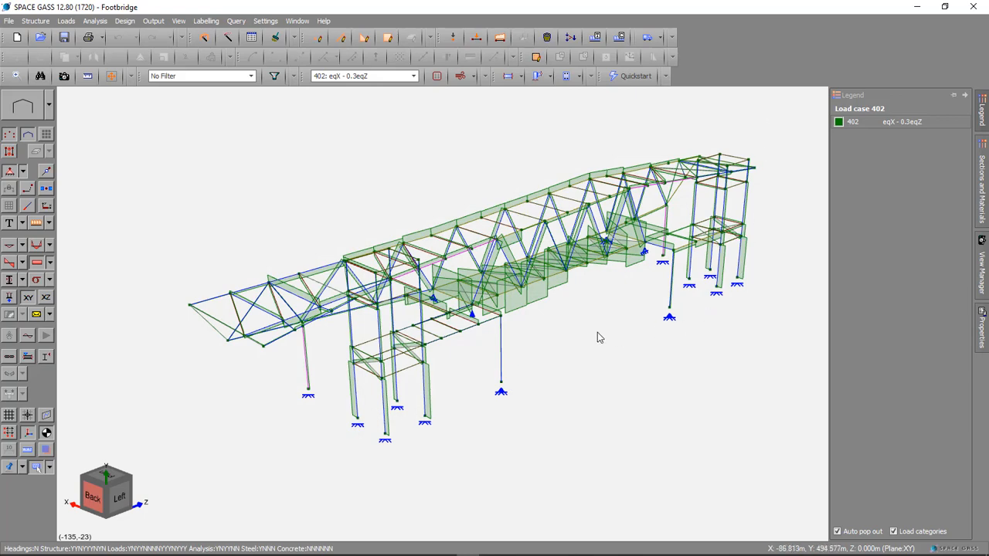
Review the spectral response analysis settings for loading codes NZS1170.5:2004, including its base shear factor options, and IS1893 without running the analysis
click(100, 20)
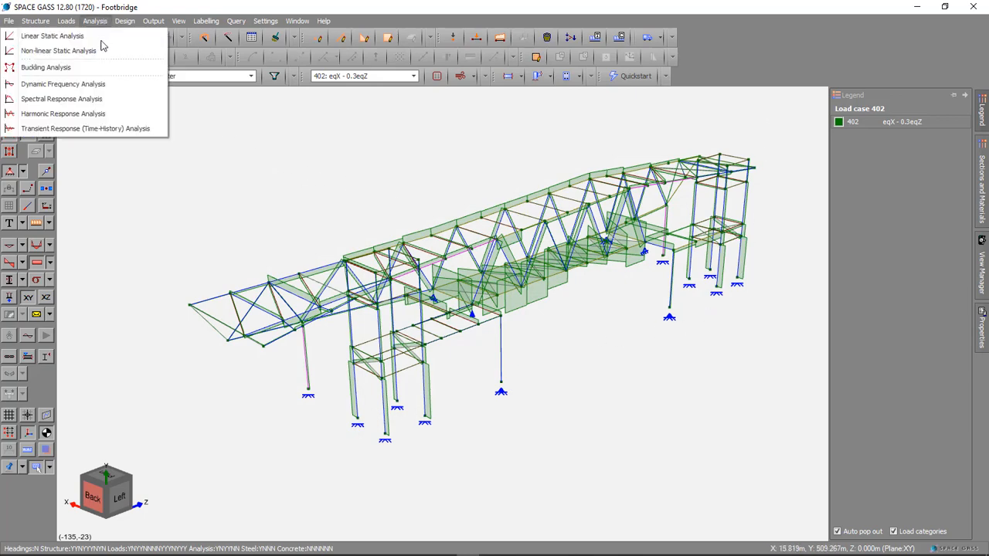
click(61, 99)
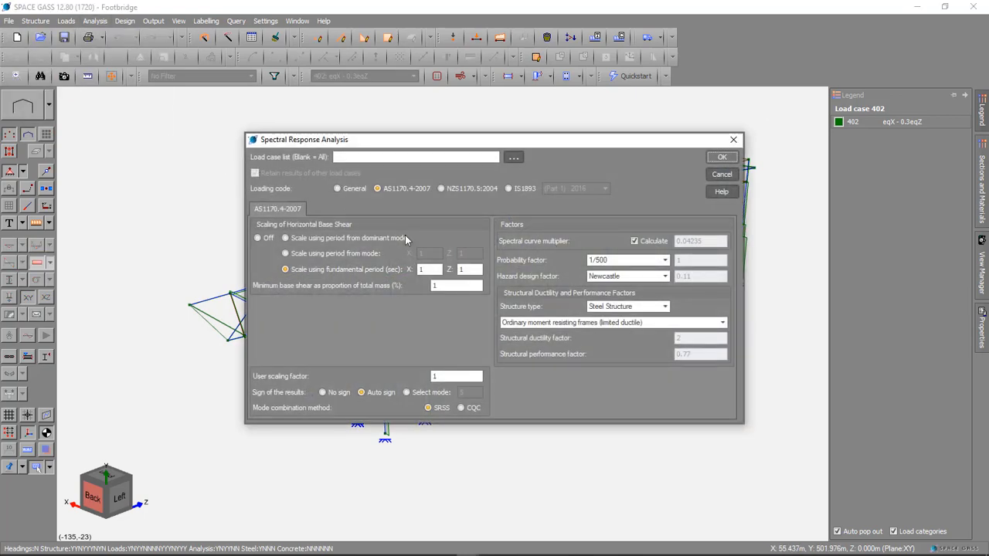
click(441, 189)
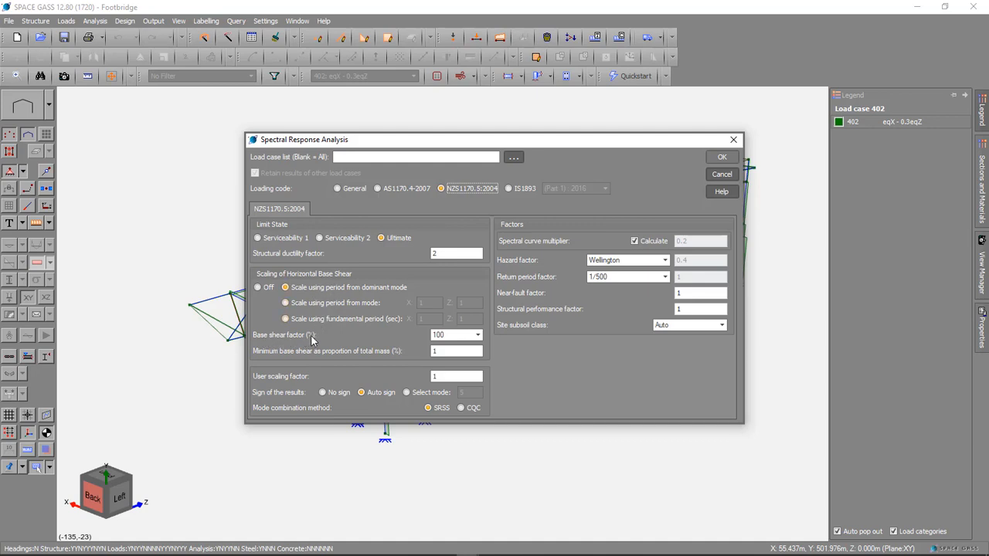
click(478, 336)
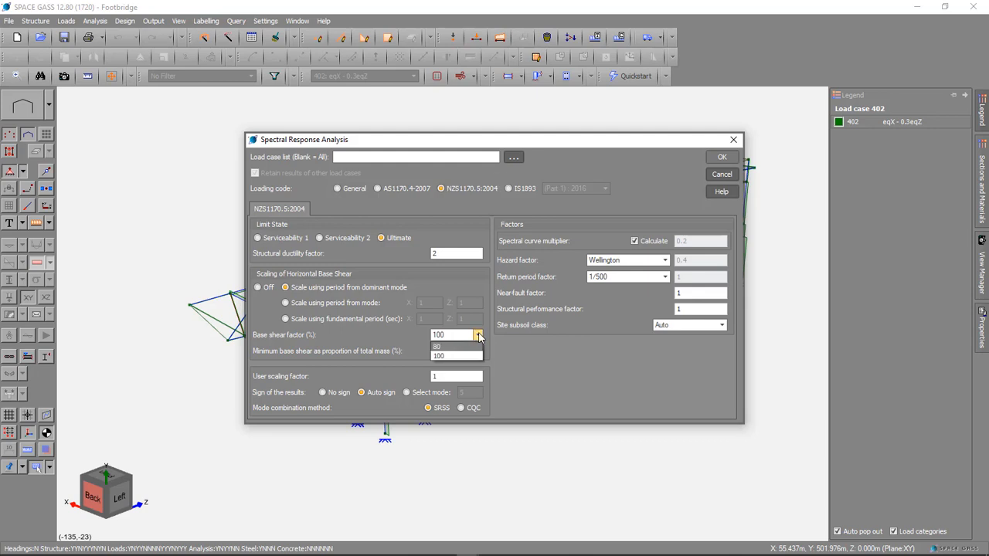
click(479, 336)
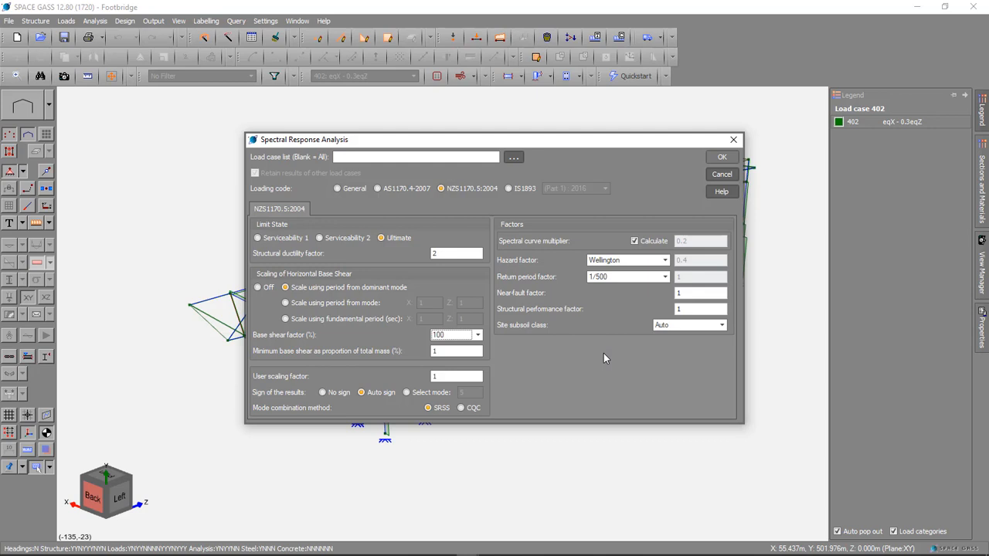
click(509, 188)
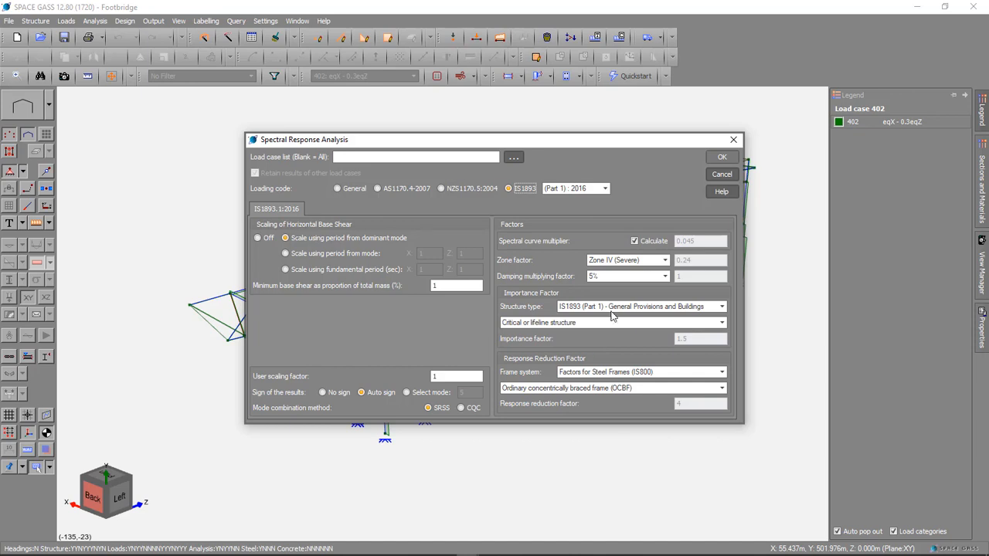
click(714, 174)
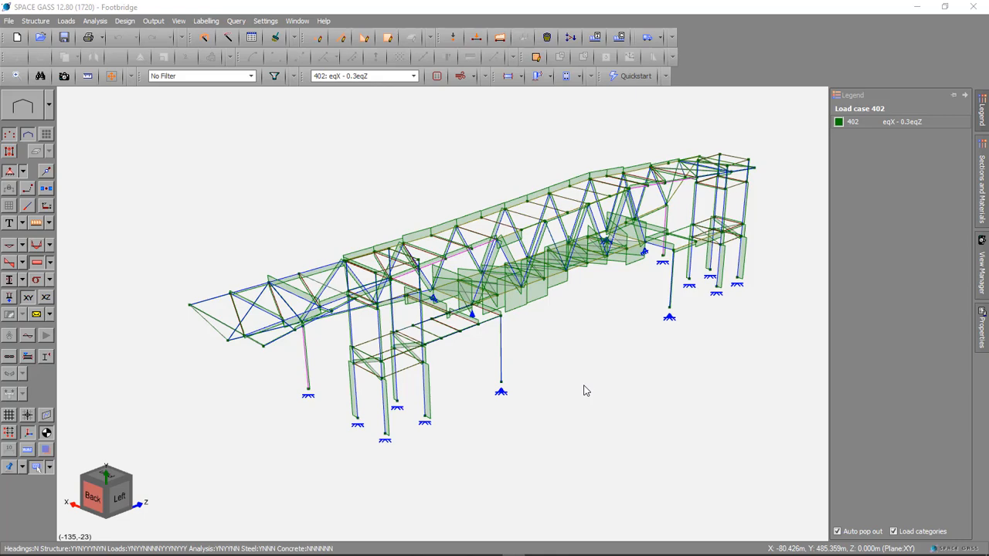
Open the Transient Loads datasheet and choose Base Acceleration (Translation) as the problem type for case 310
click(251, 38)
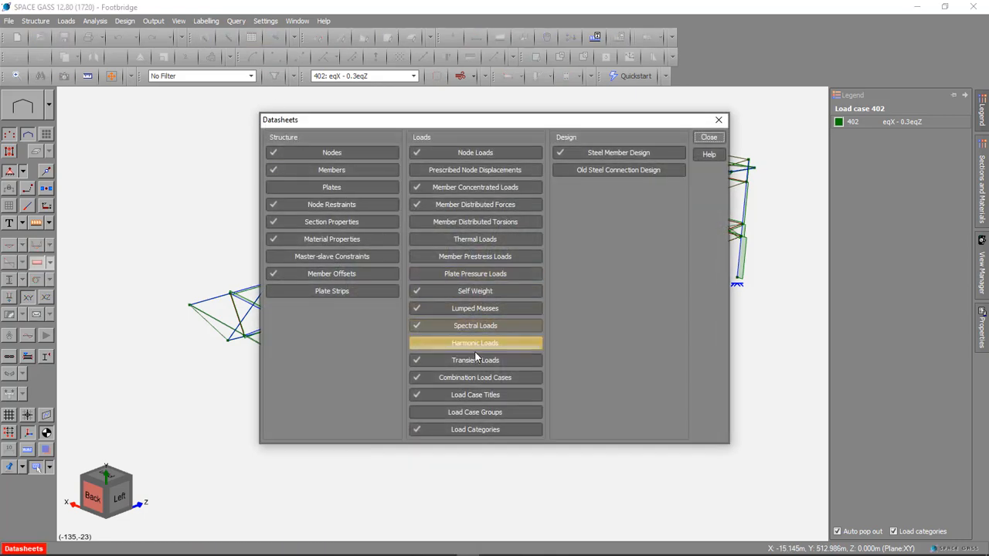
click(485, 361)
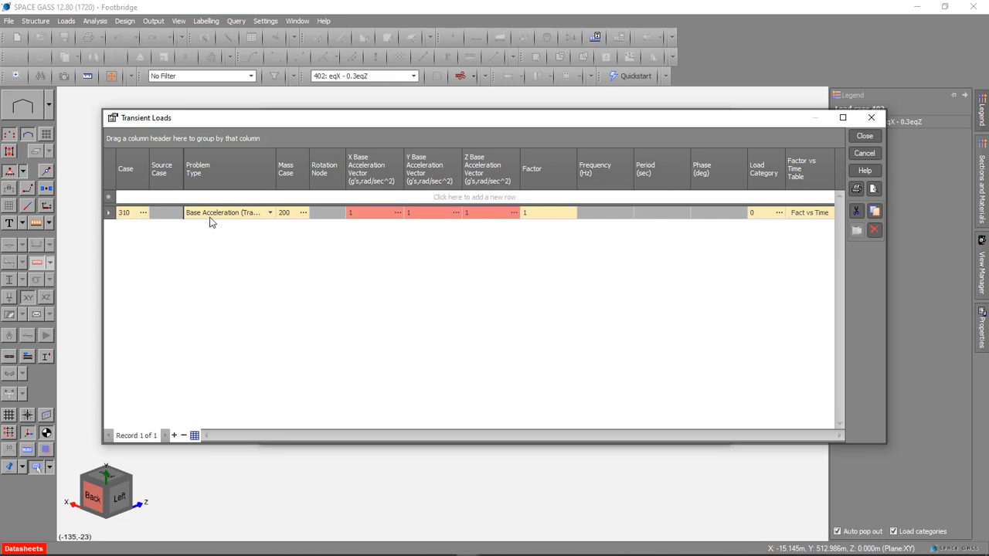
click(271, 213)
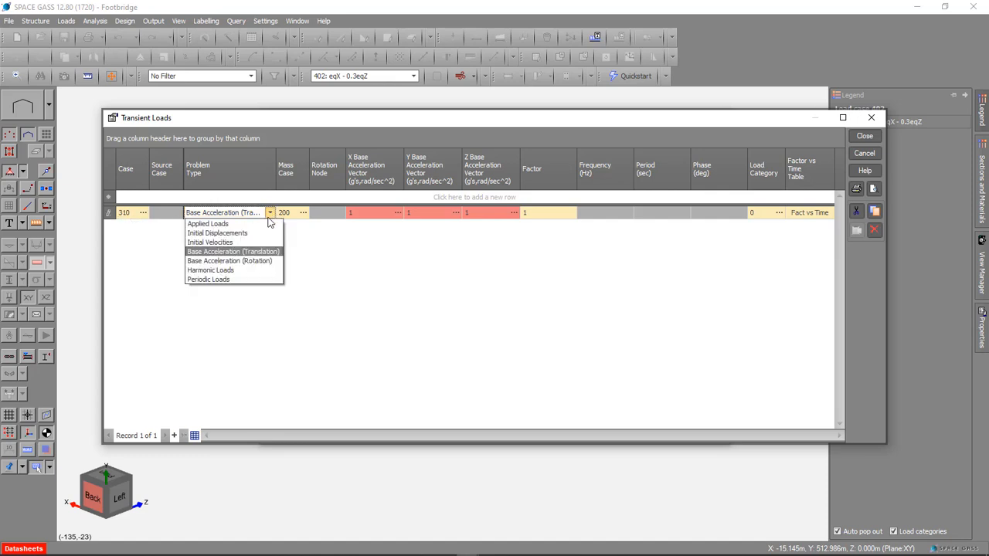
click(239, 253)
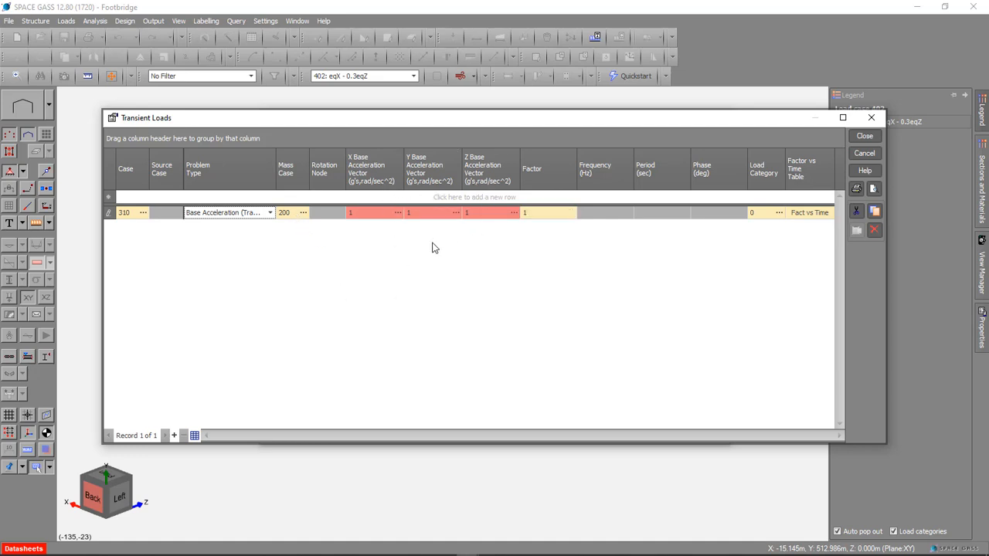
Inspect the factor versus time curves of case 310's X, Y and Z base accelerations without changing them
click(397, 213)
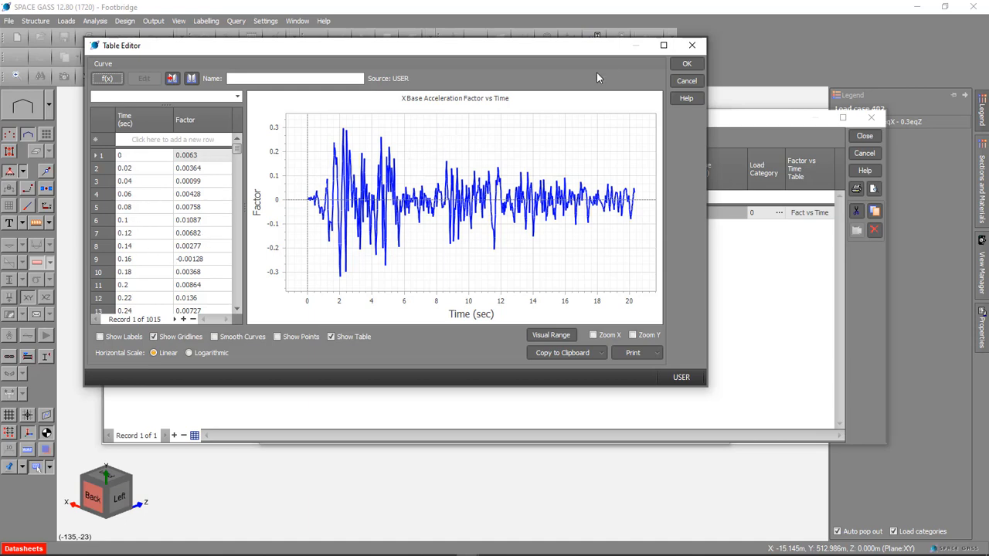
click(686, 80)
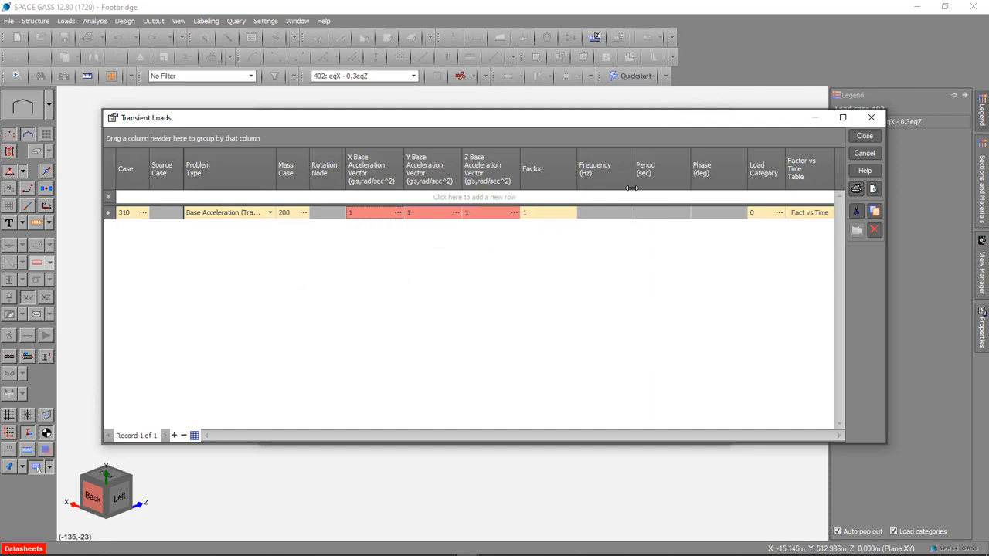
click(456, 213)
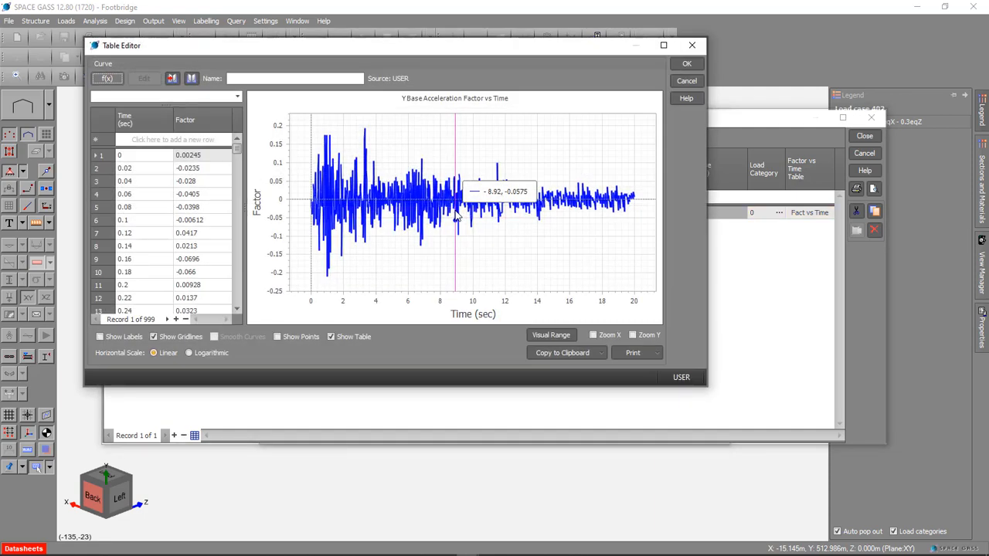
click(686, 80)
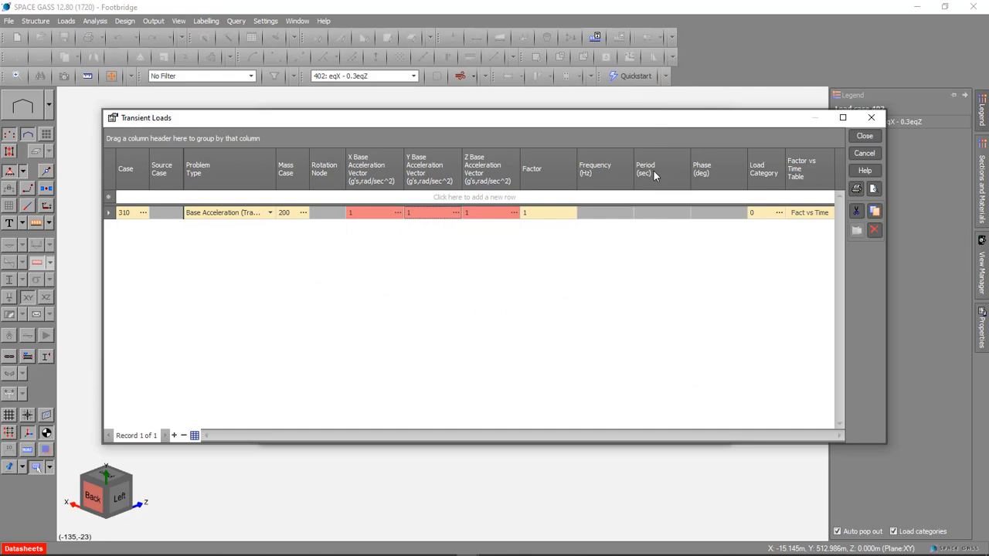
click(514, 213)
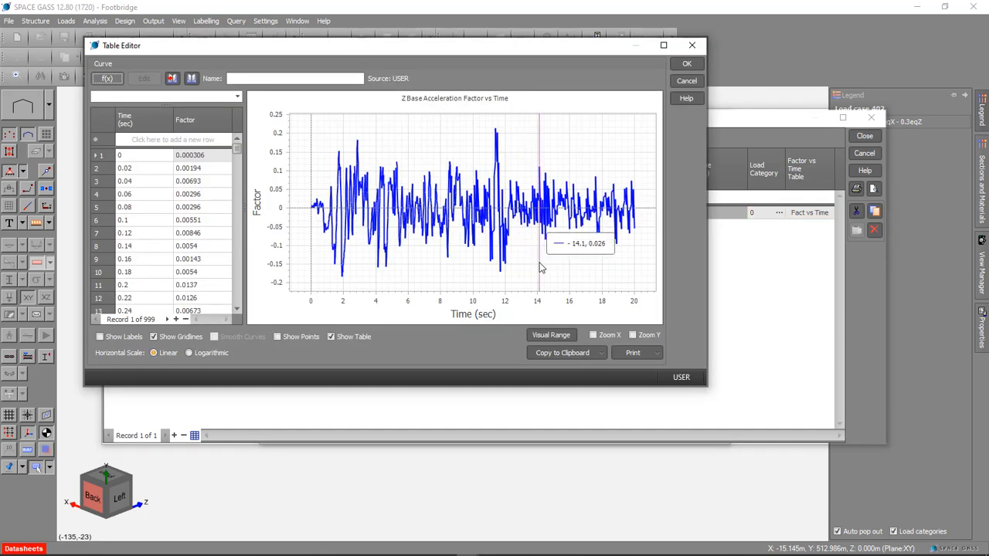
click(686, 81)
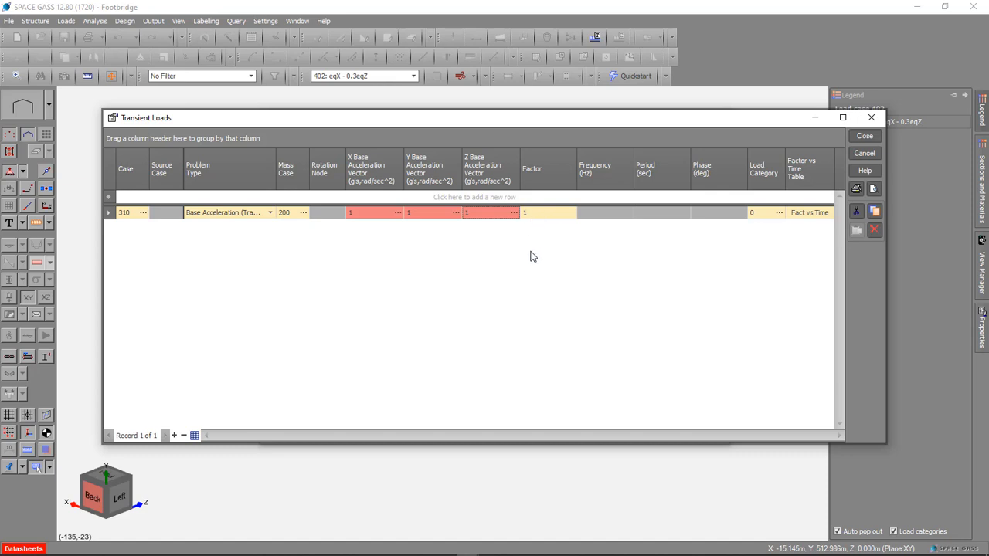
Close the datasheets and run the transient response analysis for load case 310 with the sampling time range ending at 25 seconds
click(858, 137)
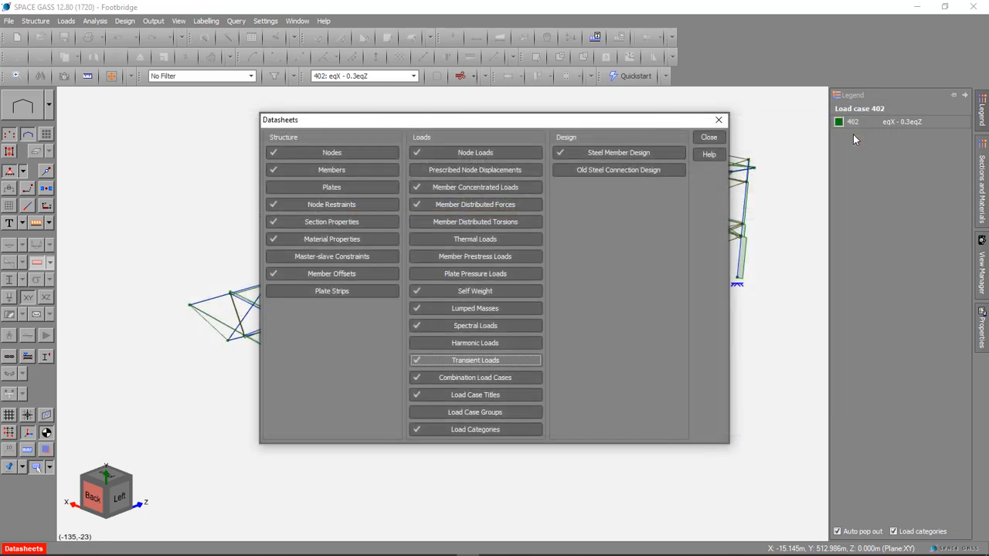
click(708, 139)
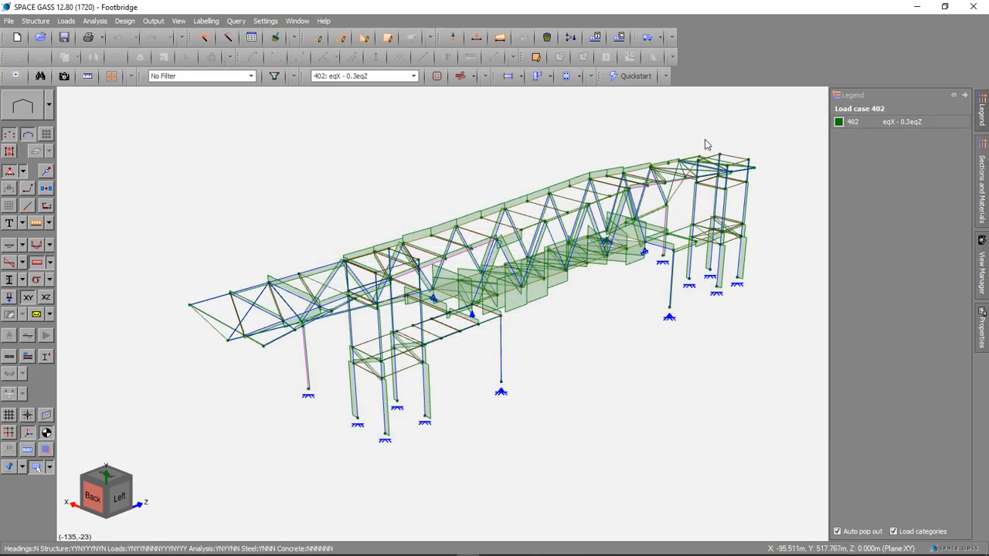
click(97, 22)
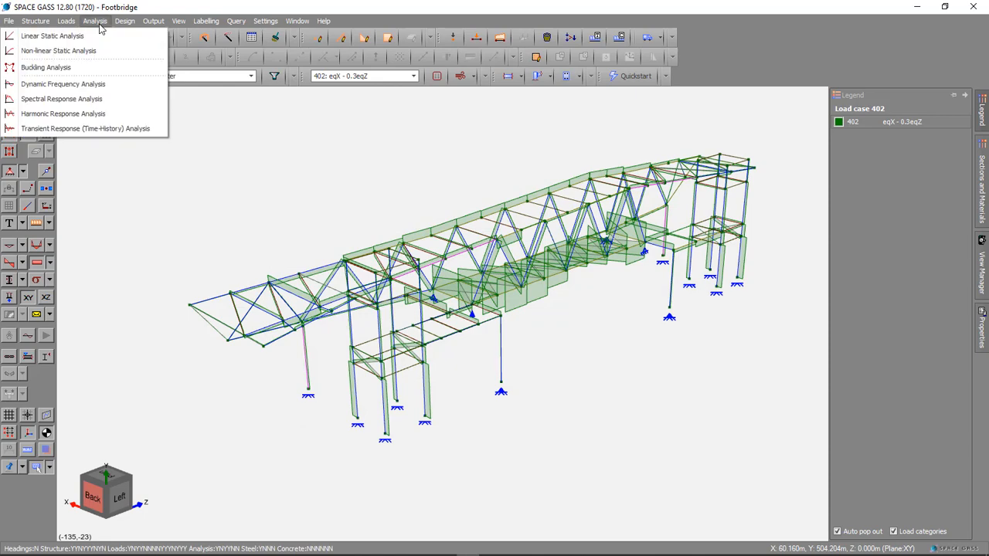
click(100, 132)
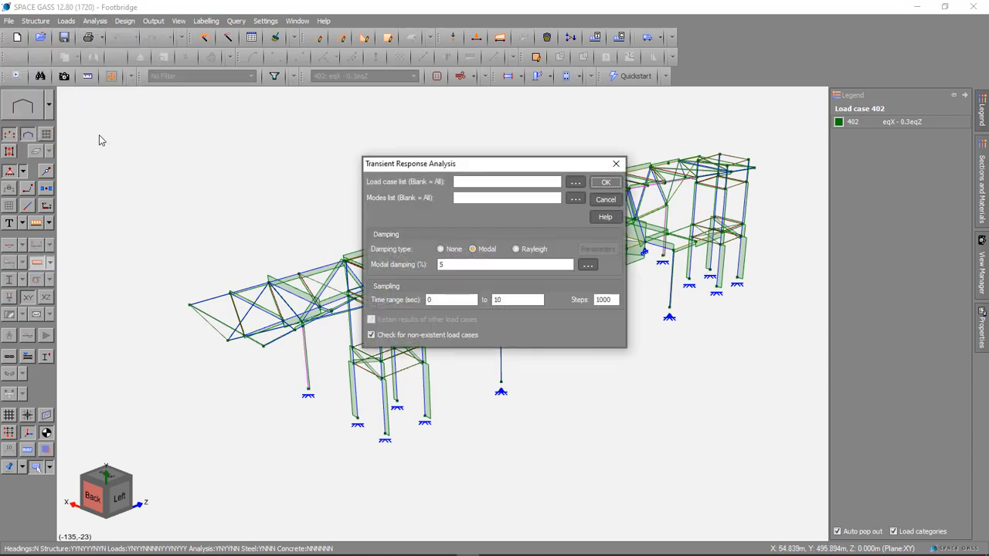
click(575, 182)
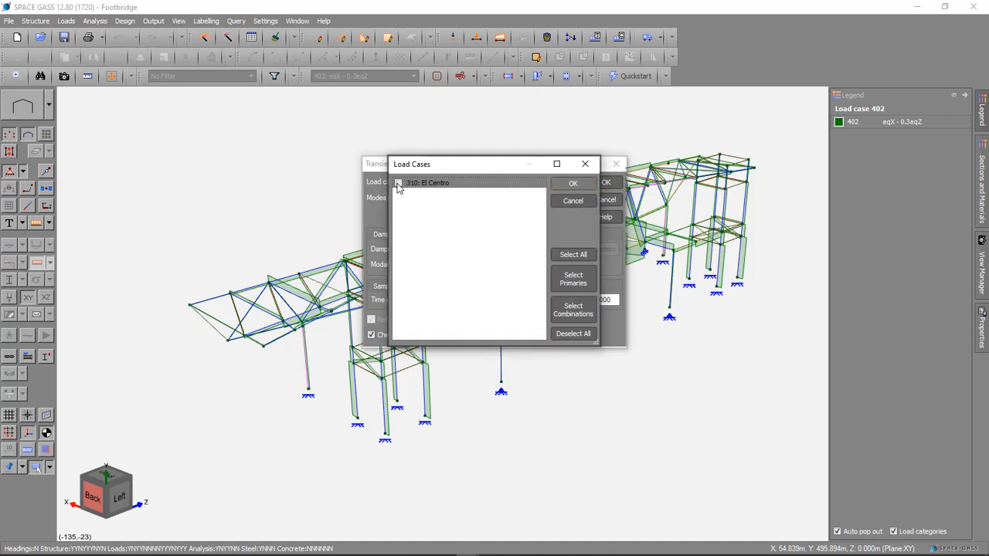
click(399, 184)
click(573, 184)
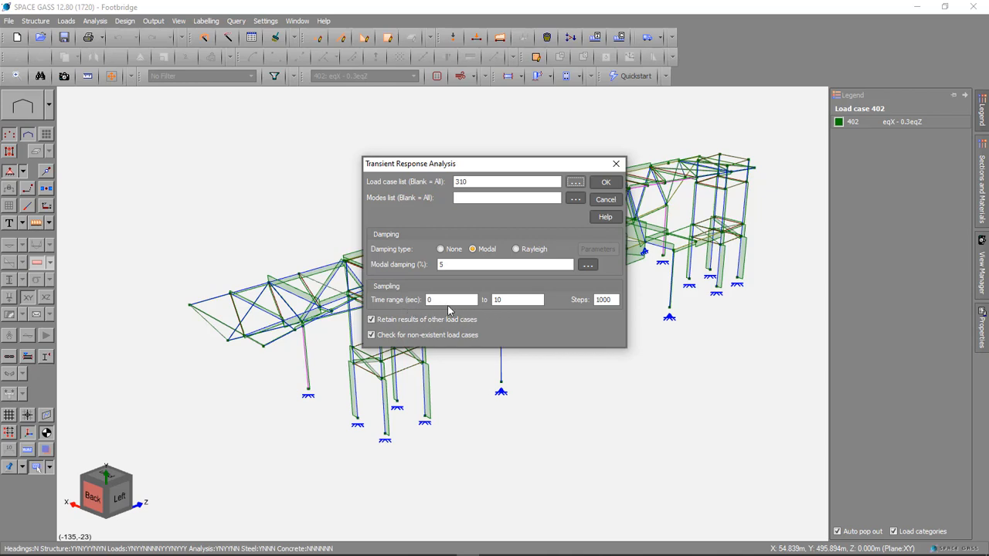
double_click(511, 299)
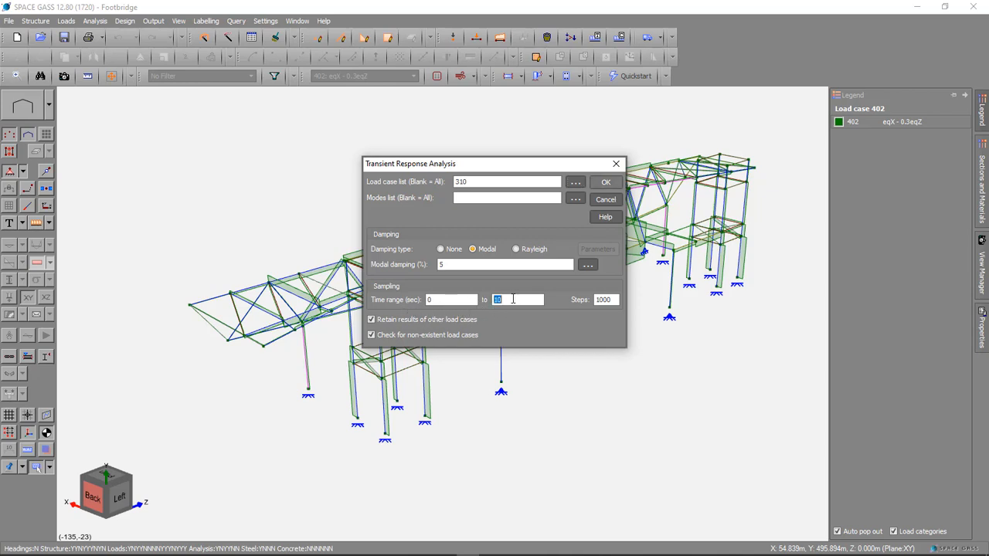
text(25)
click(606, 181)
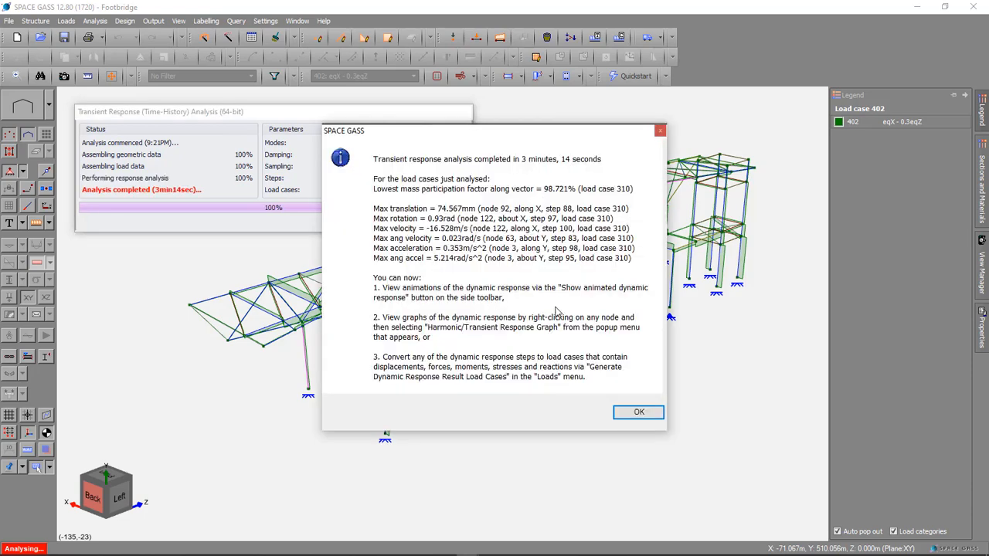
click(638, 414)
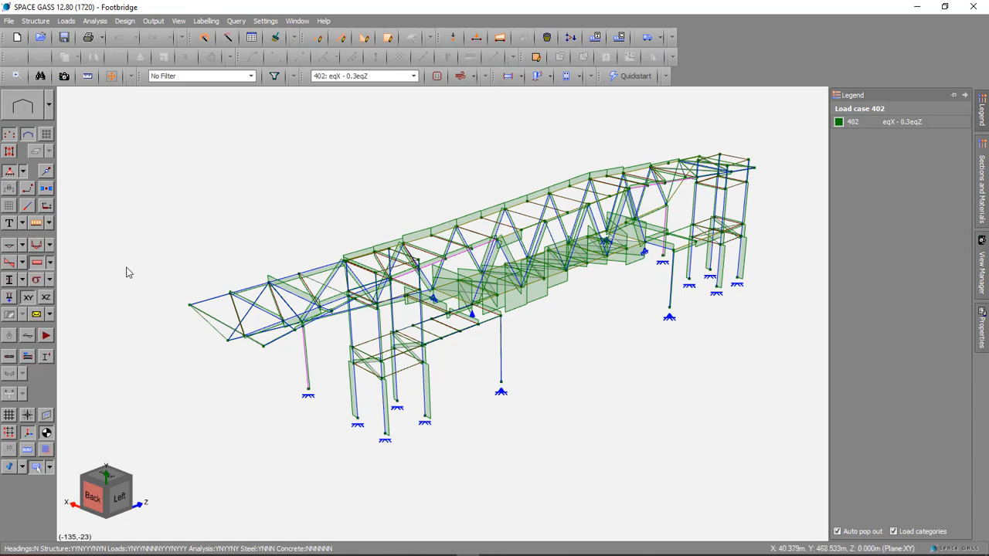
Hide the green result diagrams on the footbridge members and show the model in rendered mode
click(37, 264)
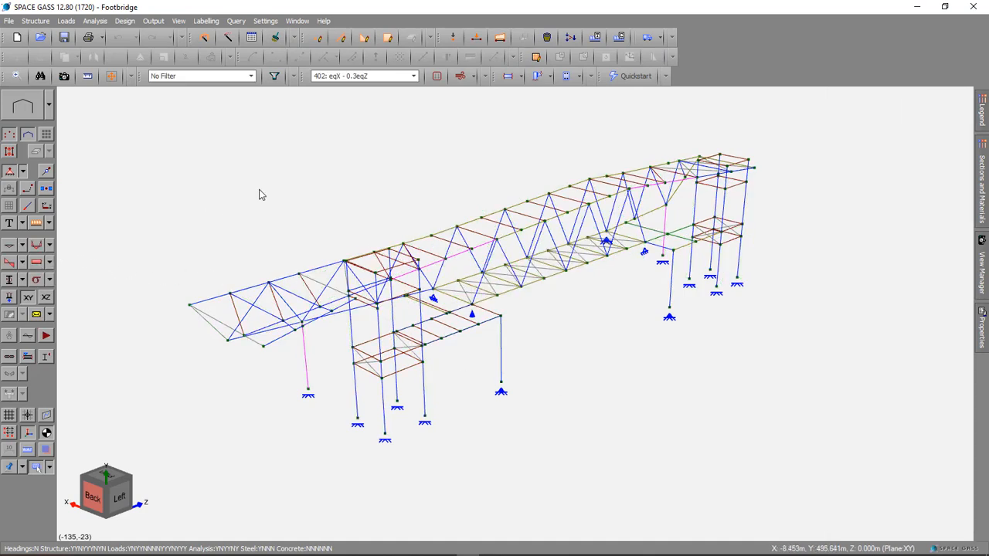
click(28, 106)
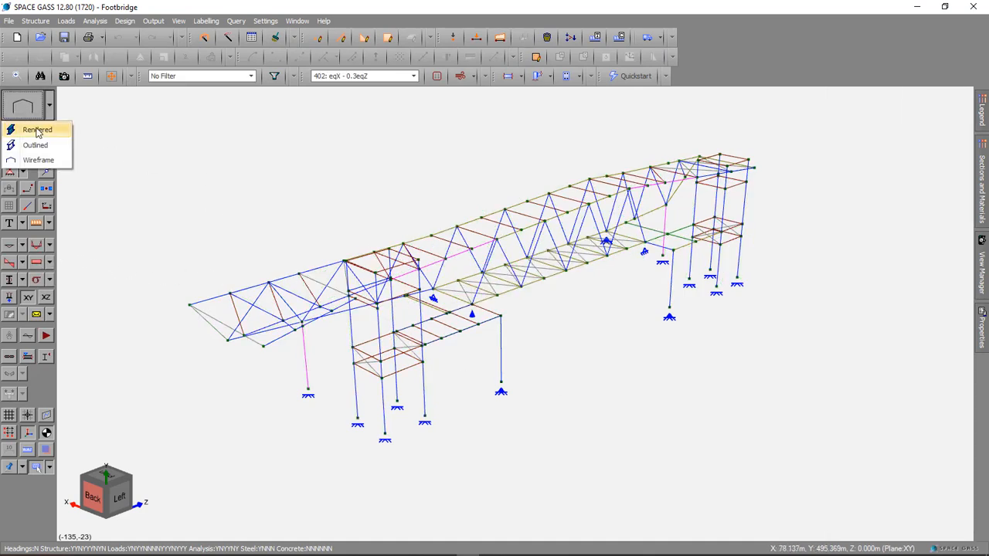
click(37, 130)
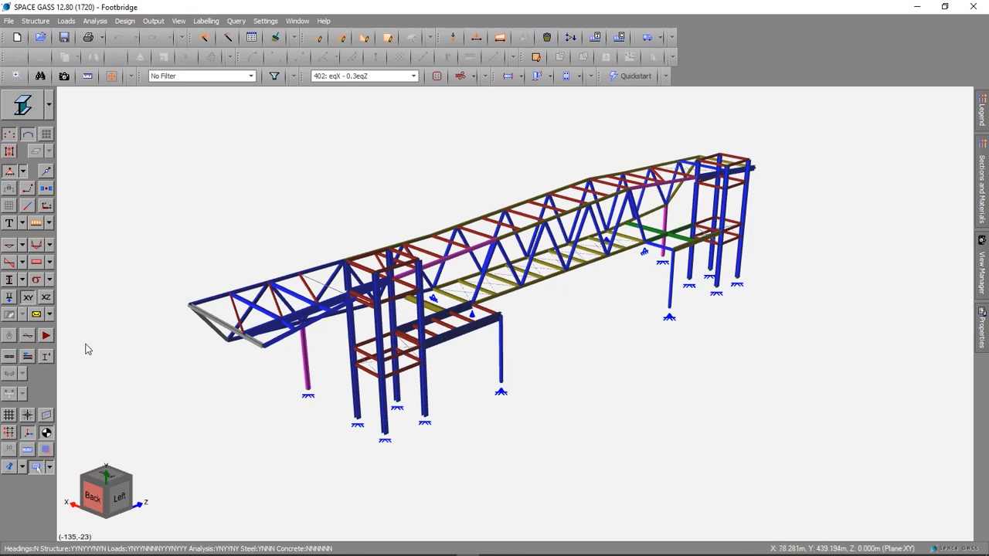
Play the dynamic response animation of load case 310 at 1x speed, view the moving footbridge from another angle, and close it
click(47, 340)
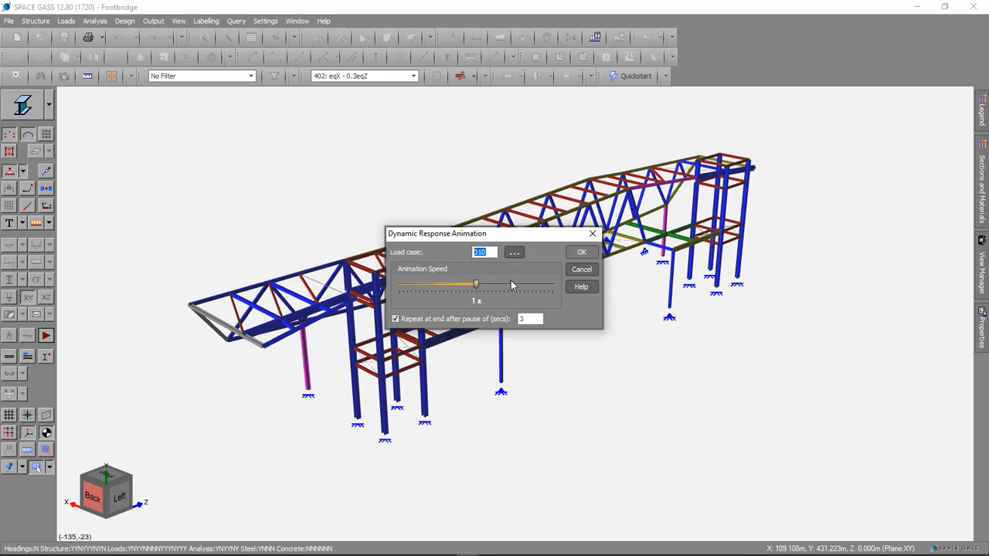
click(584, 253)
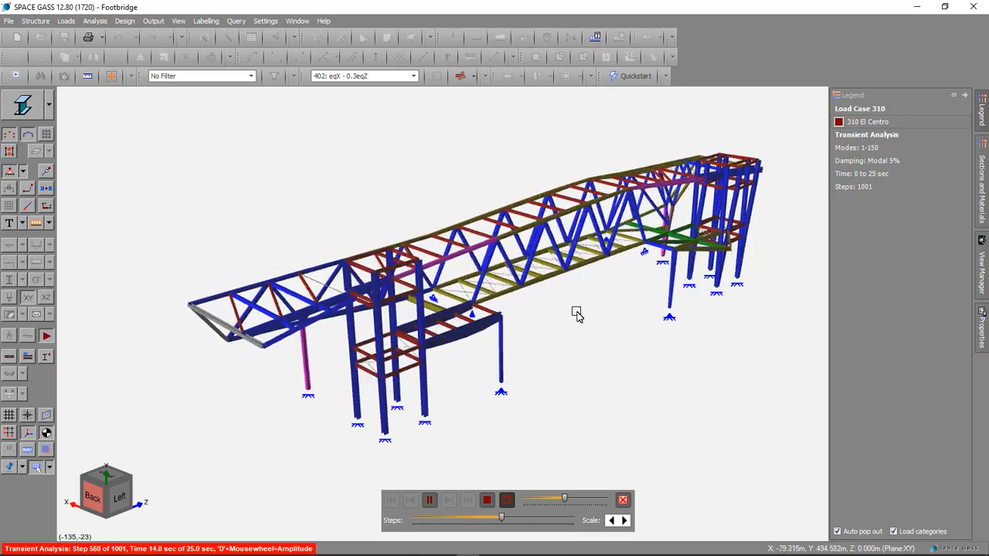
mouse_move(577, 314)
middle_down()
mouse_move(563, 386)
mouse_move(569, 332)
mouse_move(592, 331)
mouse_move(574, 330)
middle_up()
middle_drag(656, 365, 710, 373)
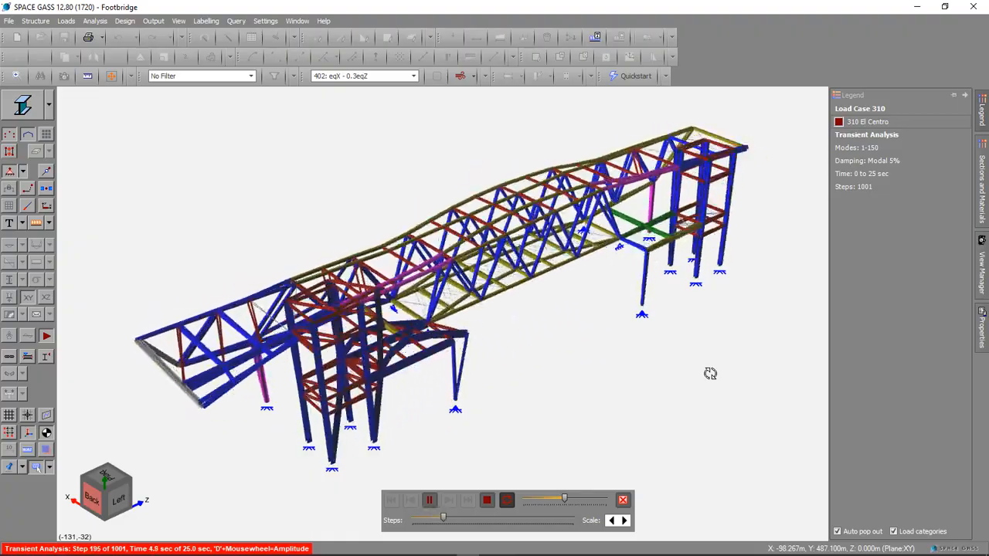
click(623, 499)
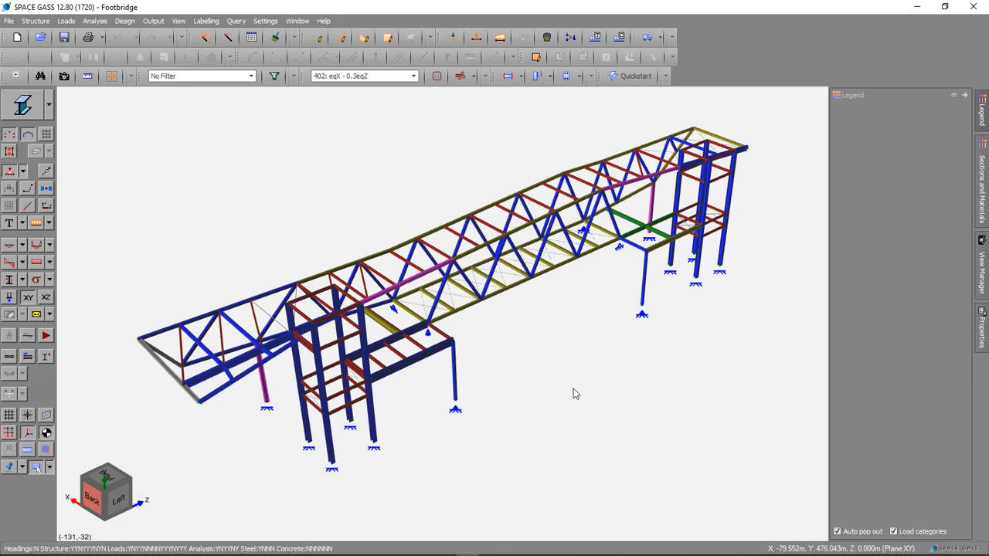
Inspect node 110's transient Tx displacement graph for load case 310 and its diagram type options, then close the graph
right_click(649, 255)
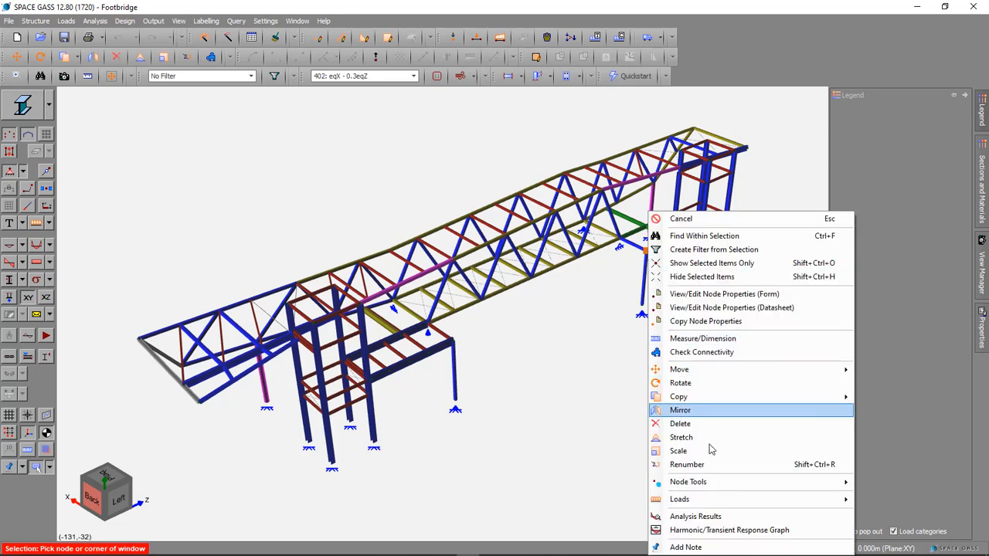
click(746, 532)
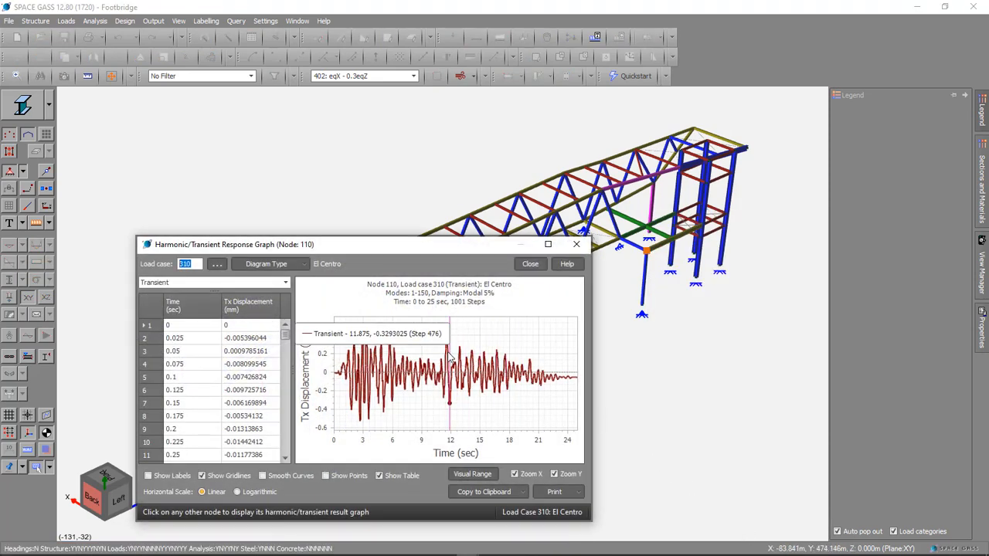
click(278, 264)
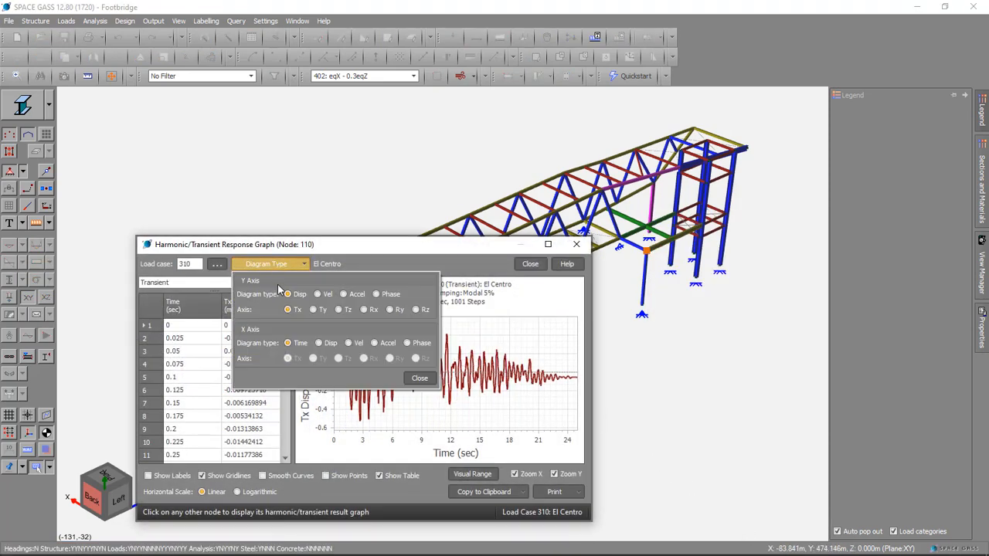
click(418, 379)
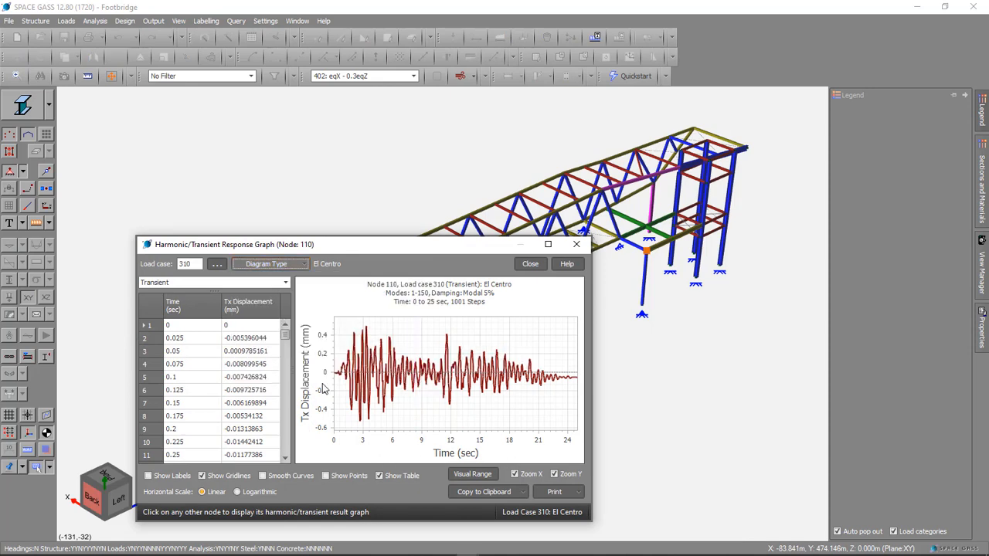
mouse_move(370, 328)
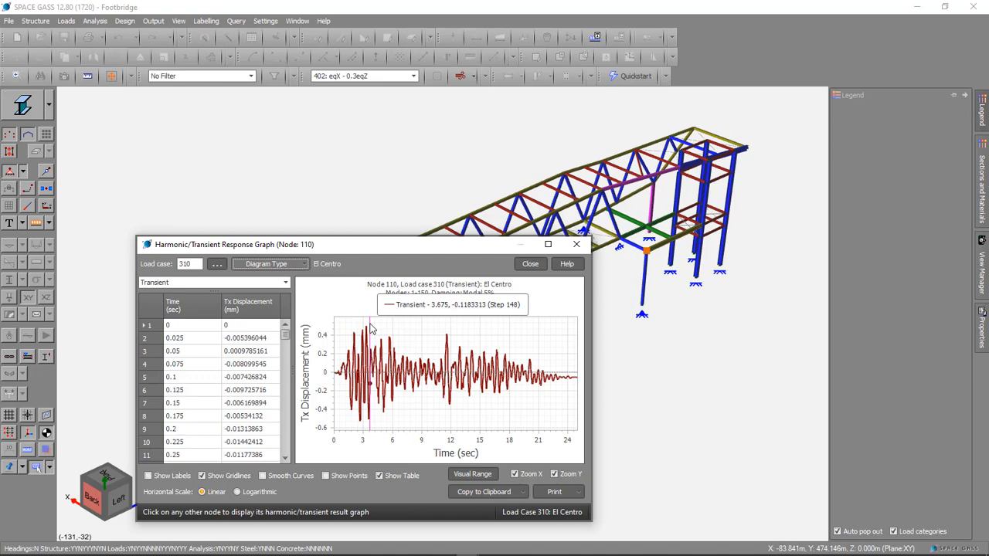
click(530, 263)
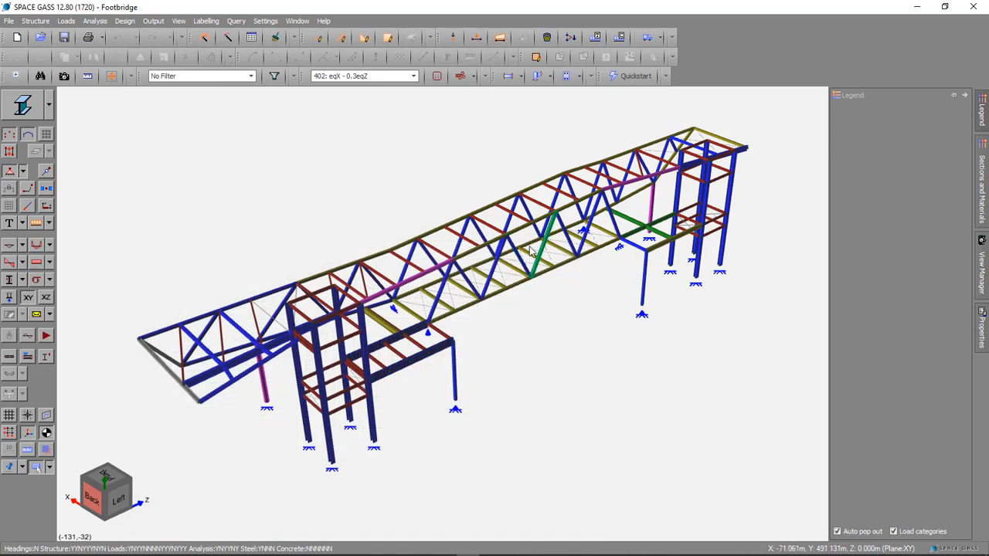
Open the transient response graph of upper chord node 86 and review its Tx, Ty and Tz displacements over time
right_click(469, 216)
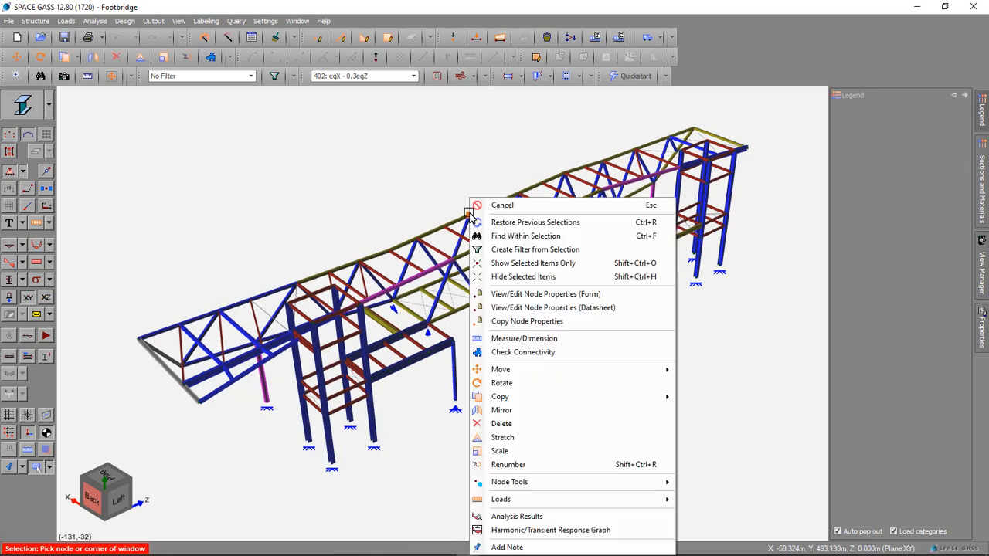
click(551, 530)
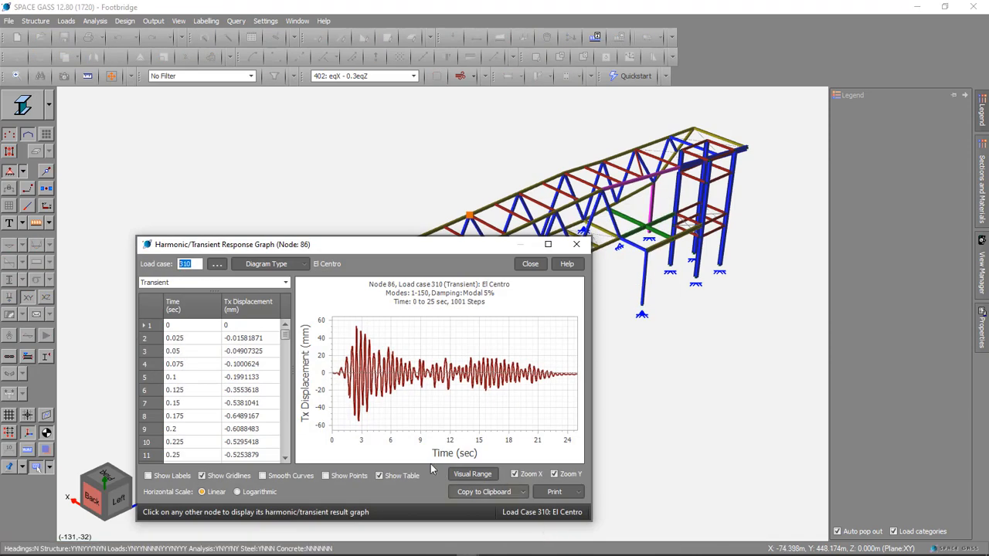
mouse_move(367, 340)
click(306, 266)
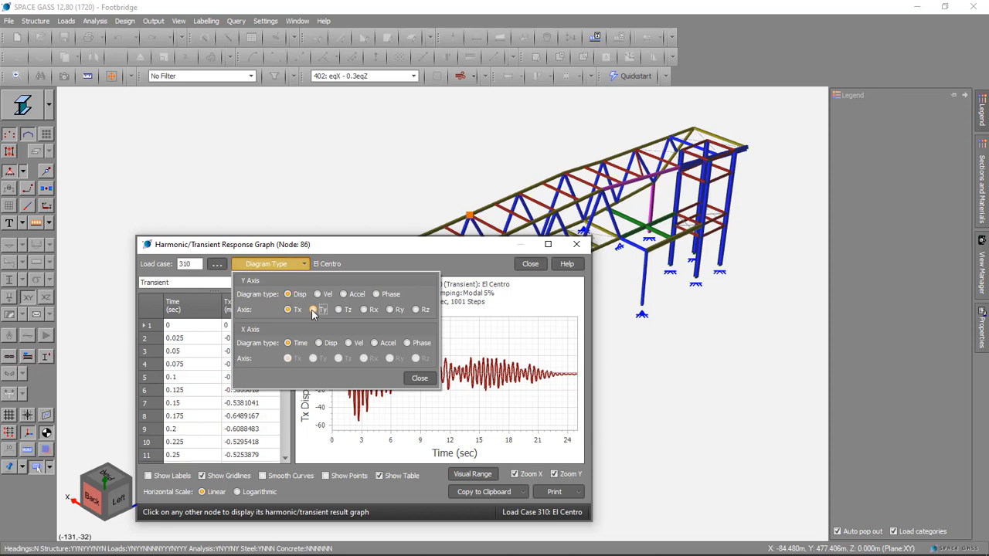
click(314, 310)
click(418, 380)
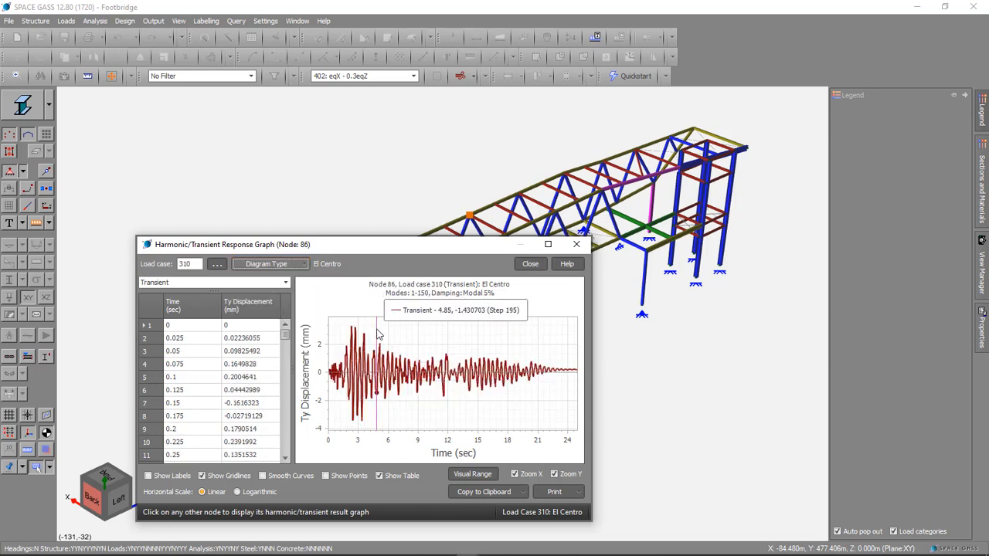
click(295, 267)
click(340, 310)
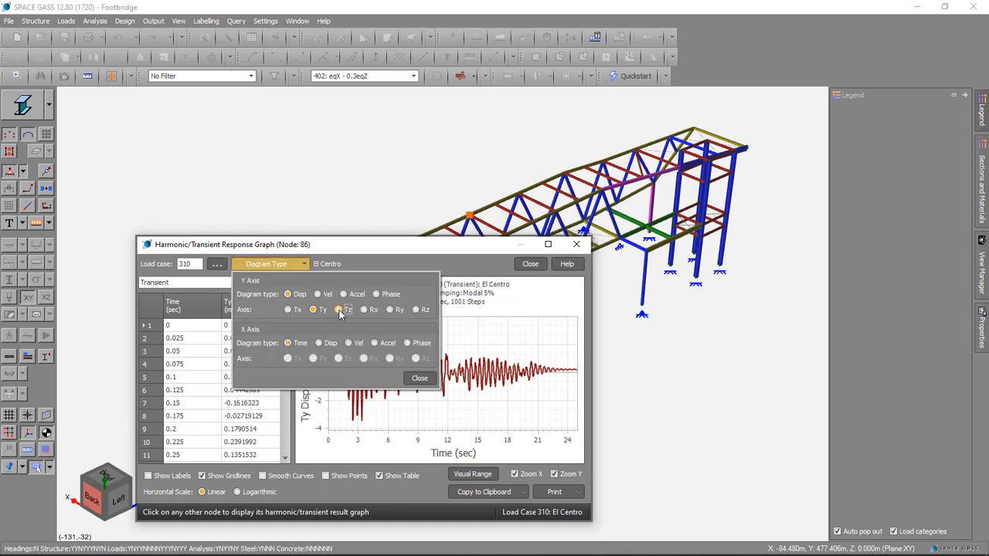
click(418, 380)
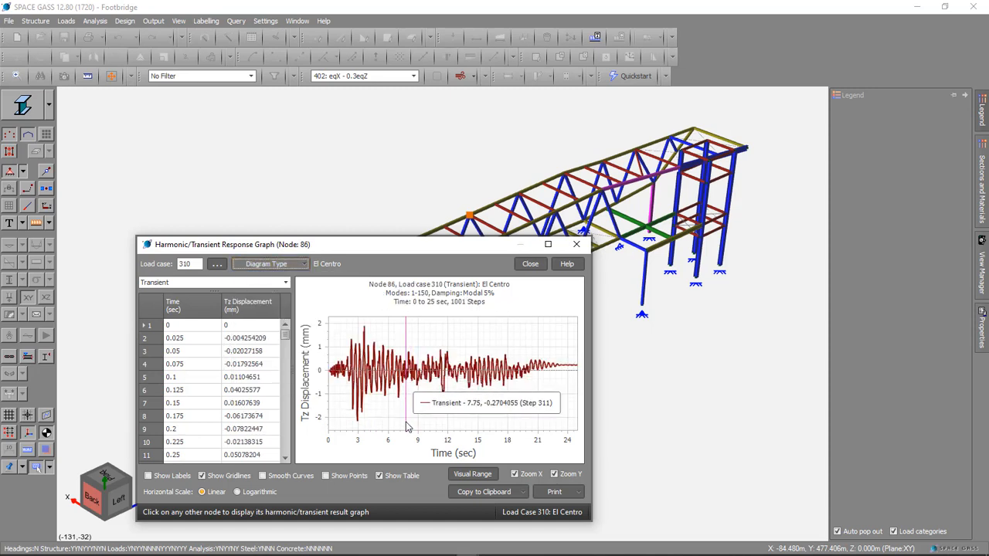
Review node 86's Tx velocity and Tx acceleration over time, then close the response graph
click(304, 266)
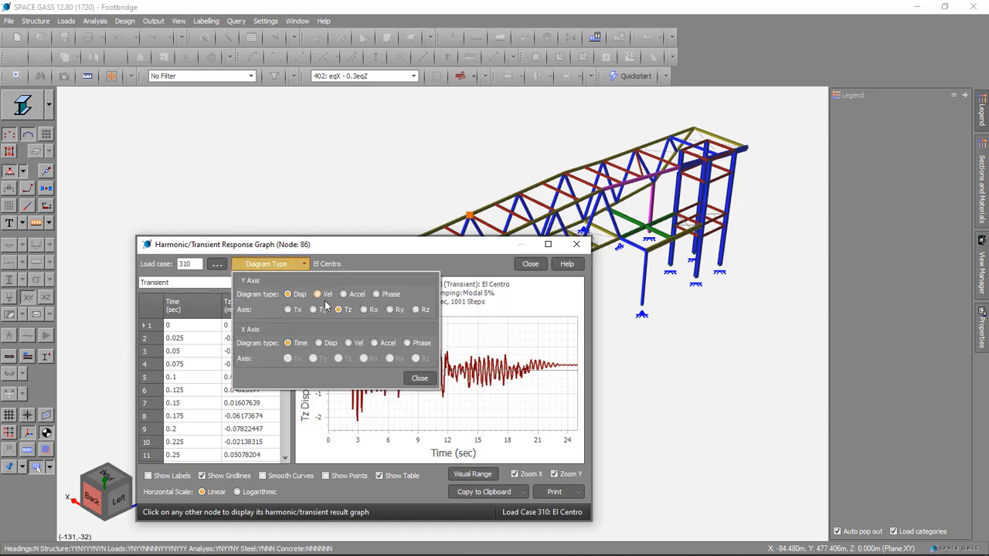
click(316, 295)
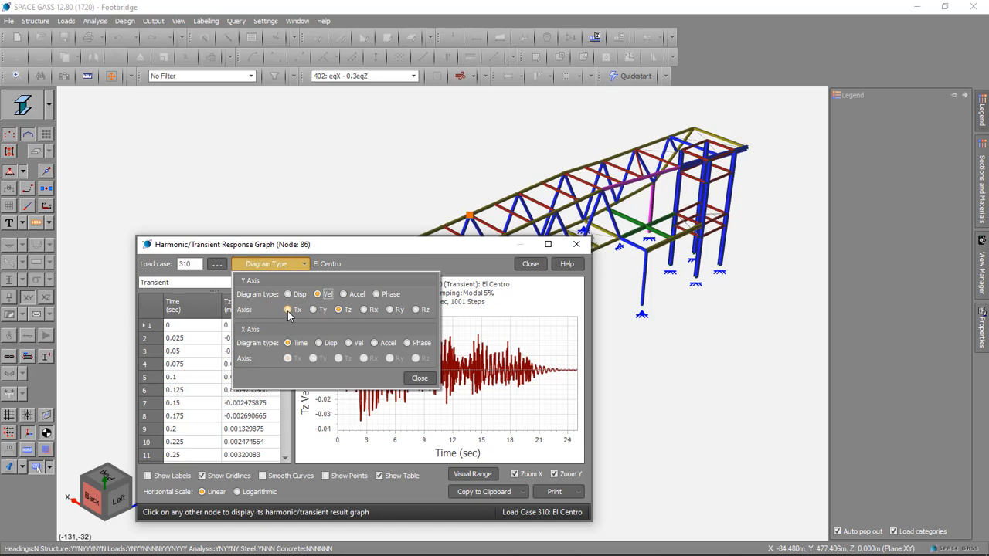
click(287, 310)
click(418, 380)
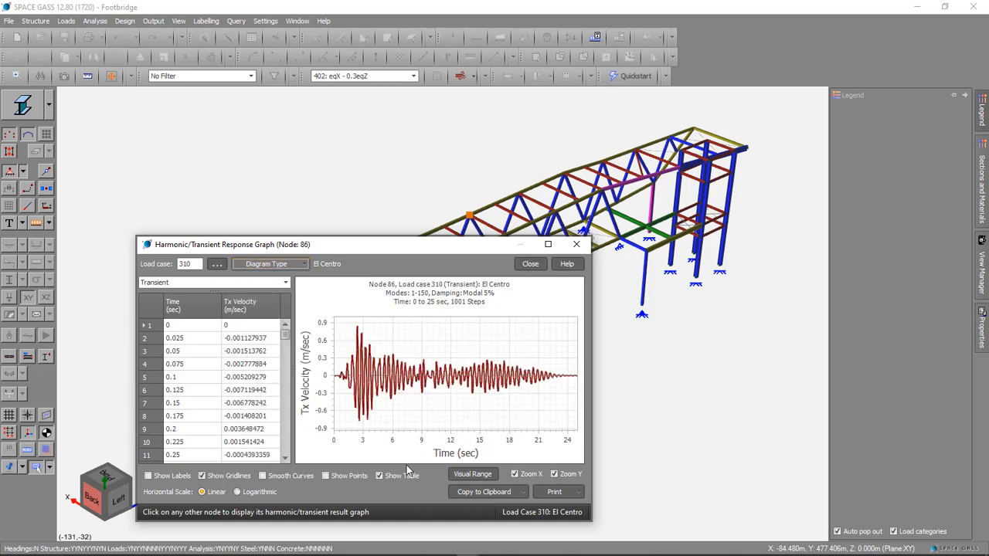
click(302, 265)
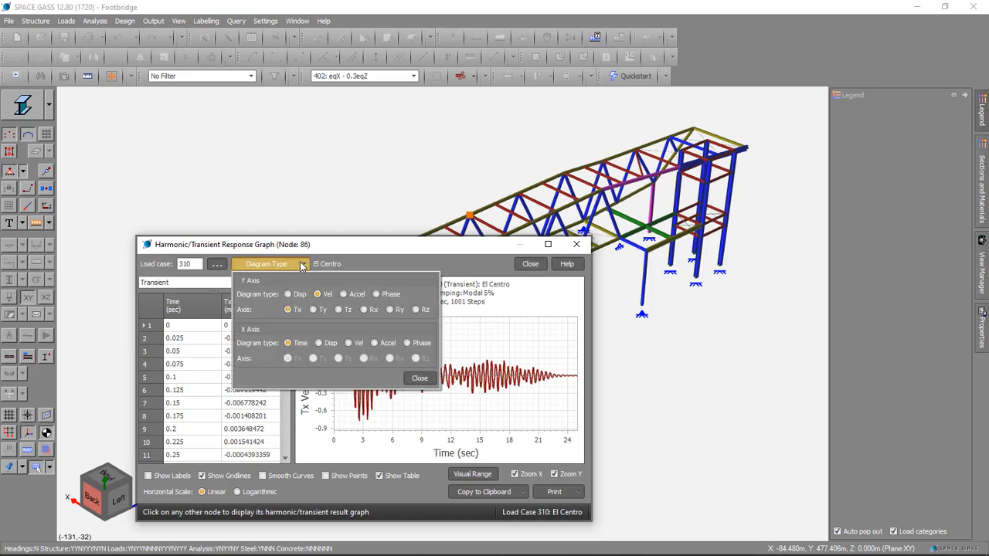
click(343, 294)
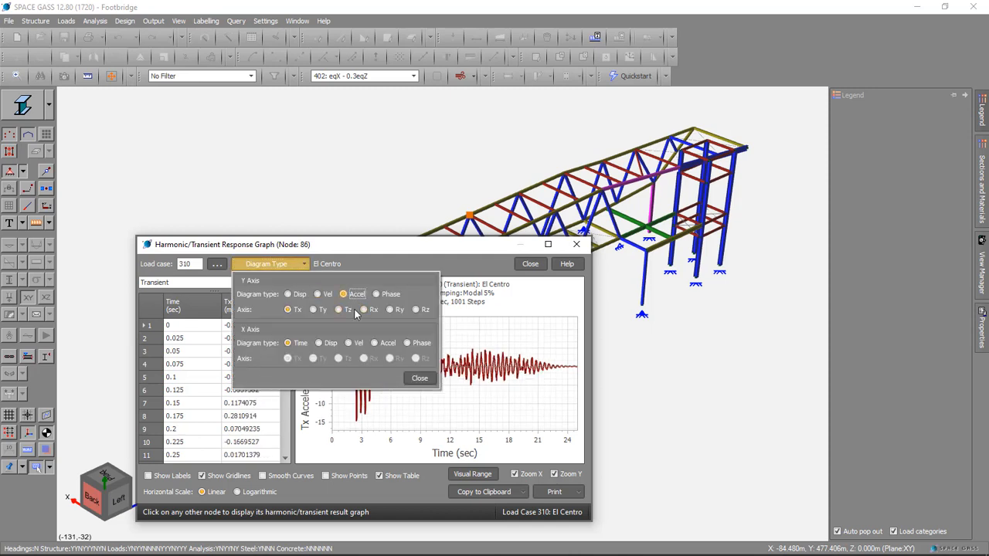
click(420, 381)
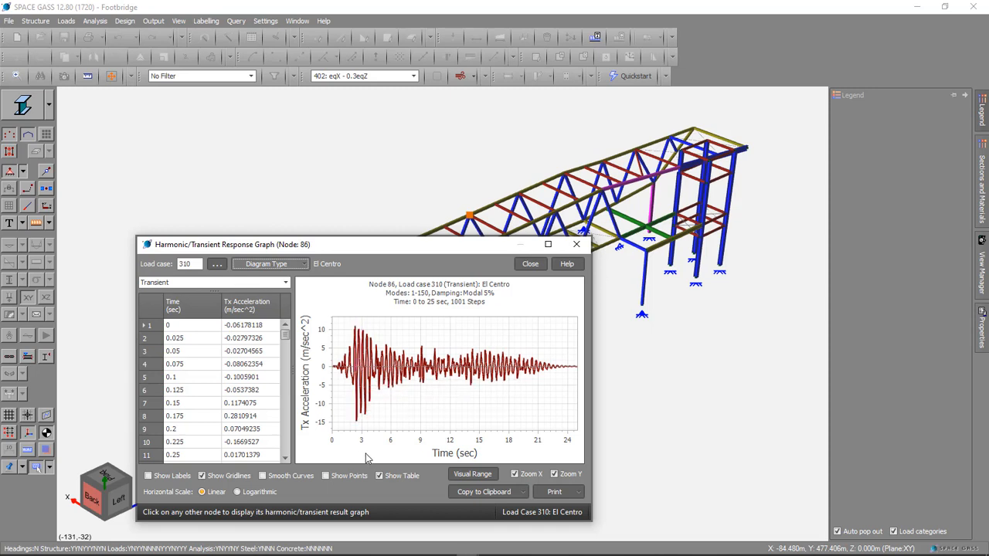
mouse_move(355, 430)
click(530, 263)
Open the help contents and read the step by step guide to spectral response analysis in the Analysis chapter
click(323, 21)
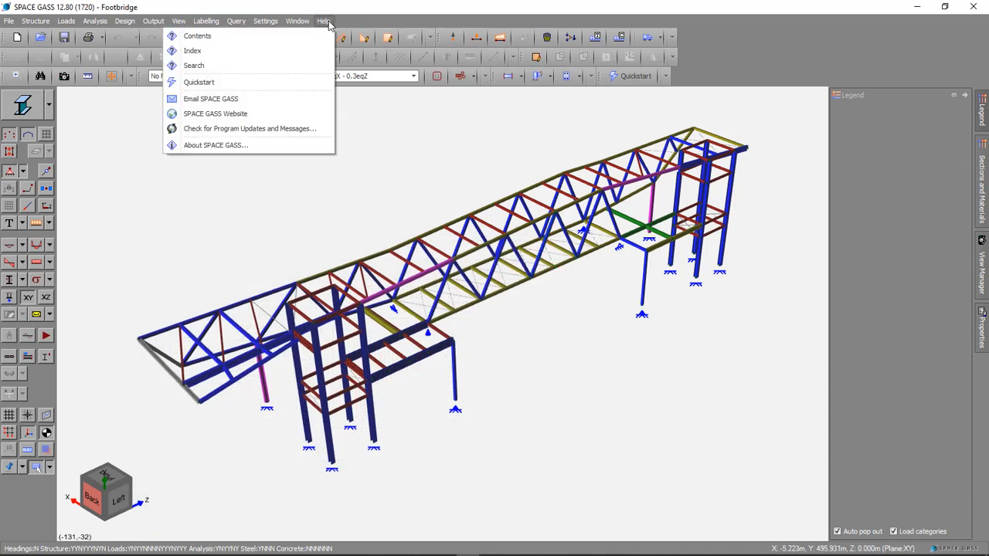
click(320, 39)
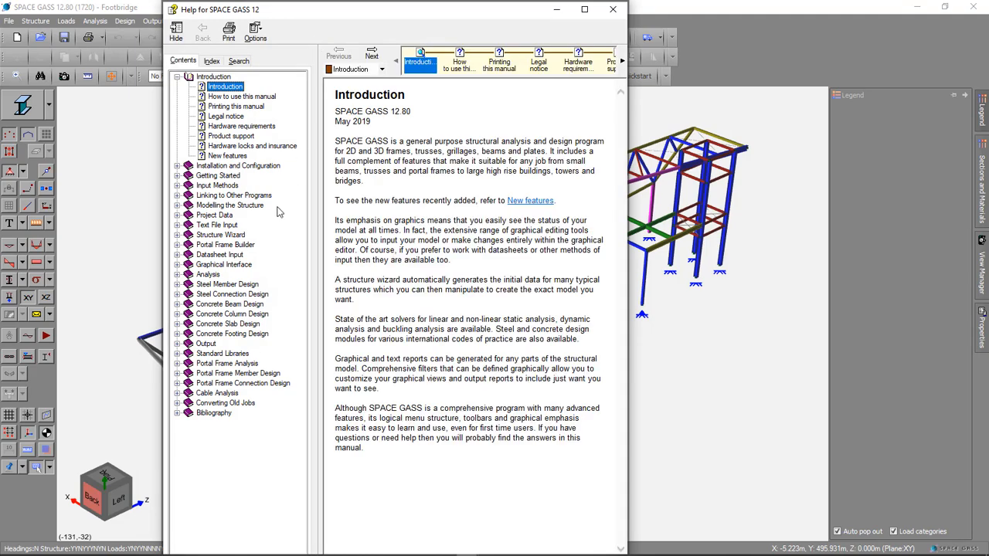
click(177, 275)
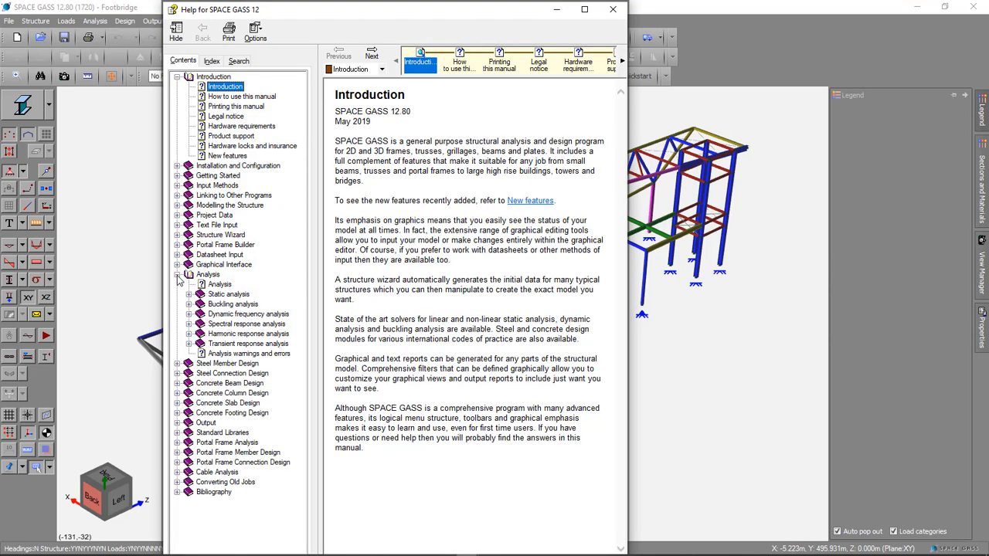
click(188, 324)
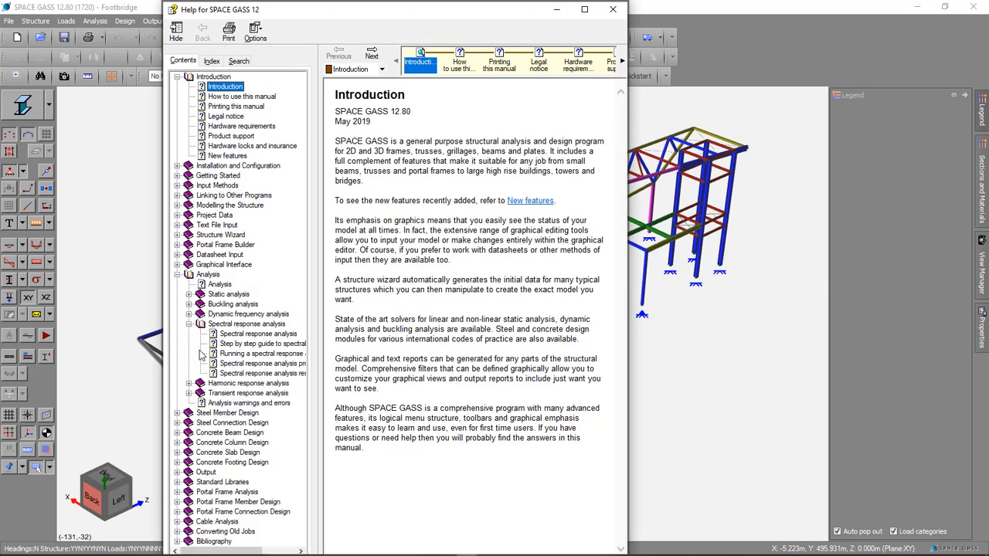
click(248, 344)
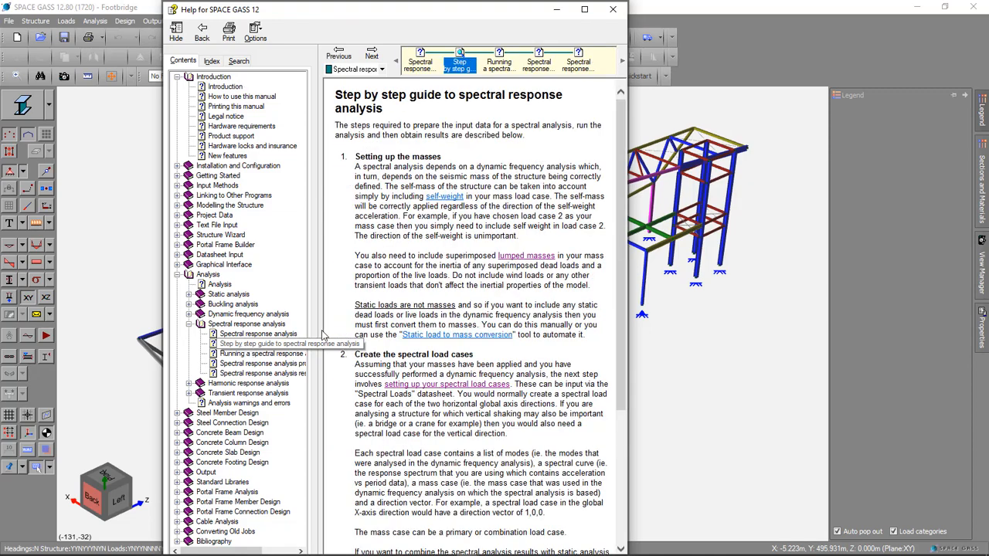
drag(622, 263, 625, 300)
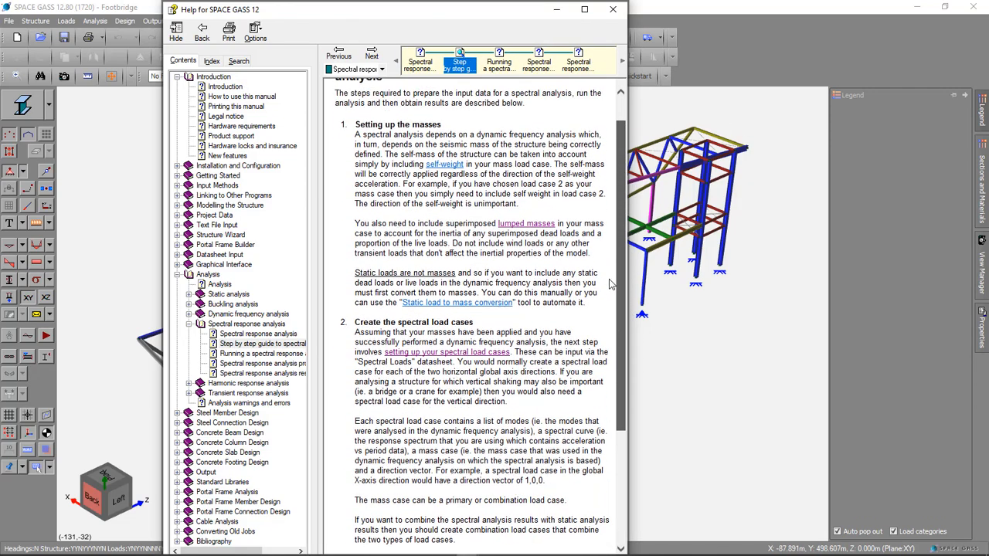